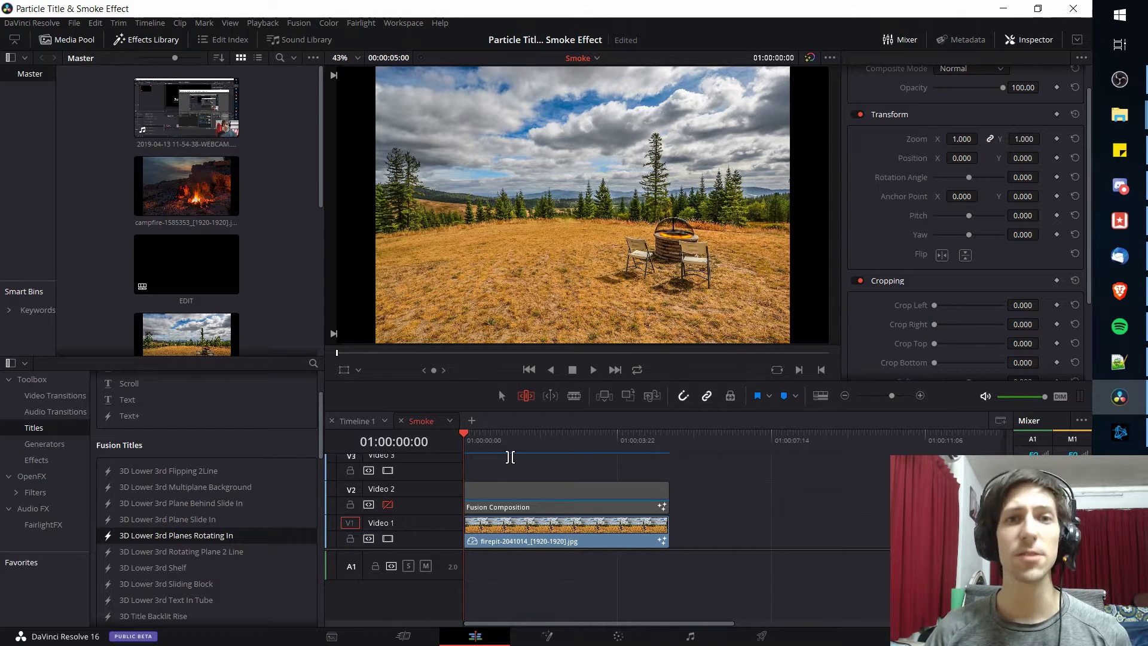
- Open the second firepit clip in the Fusion page and move its MediaIn1 and MediaOut1 nodes slightly upward
left_click(538, 444)
left_click_drag(538, 444, 595, 444)
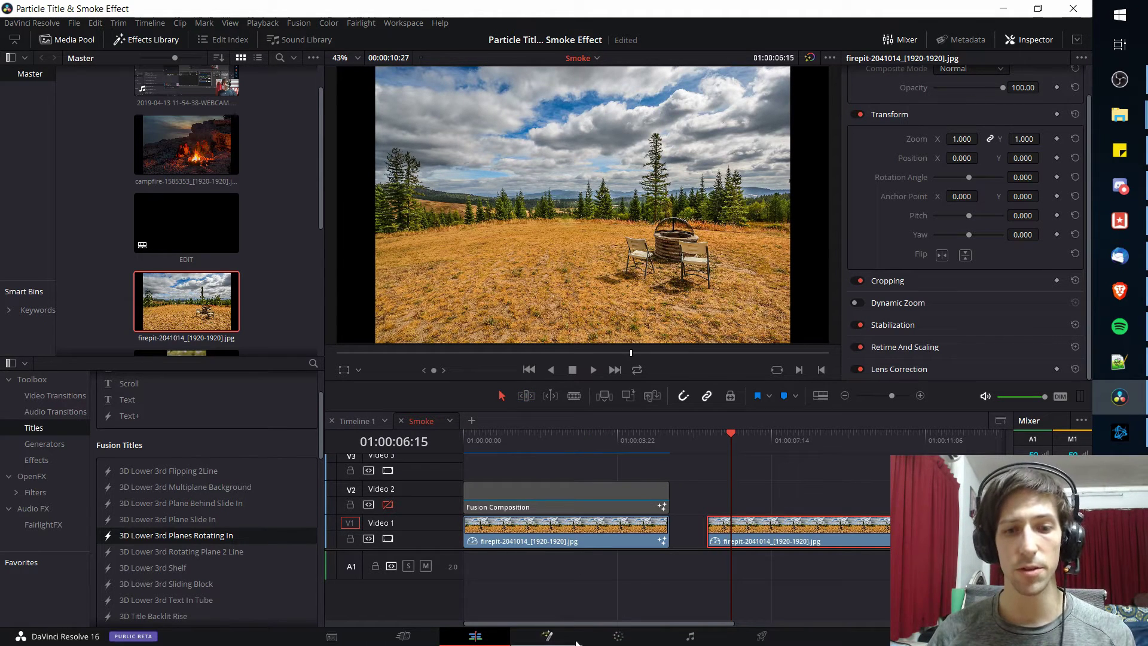
left_click(576, 642)
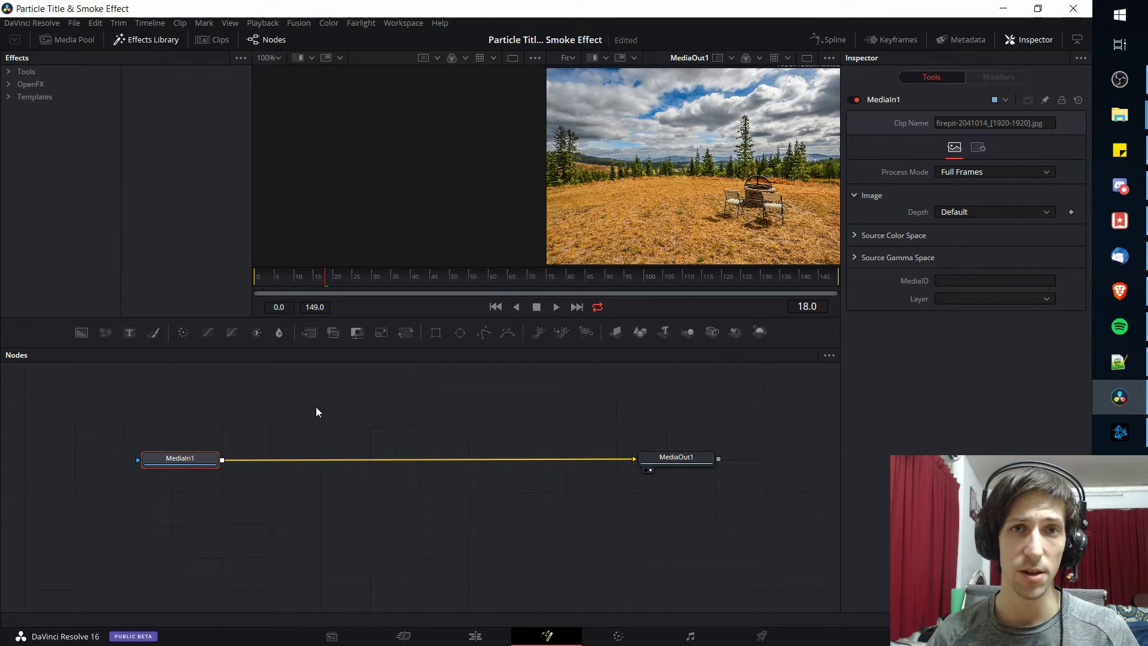
left_click_drag(212, 458, 231, 432)
left_click_drag(636, 470, 645, 451)
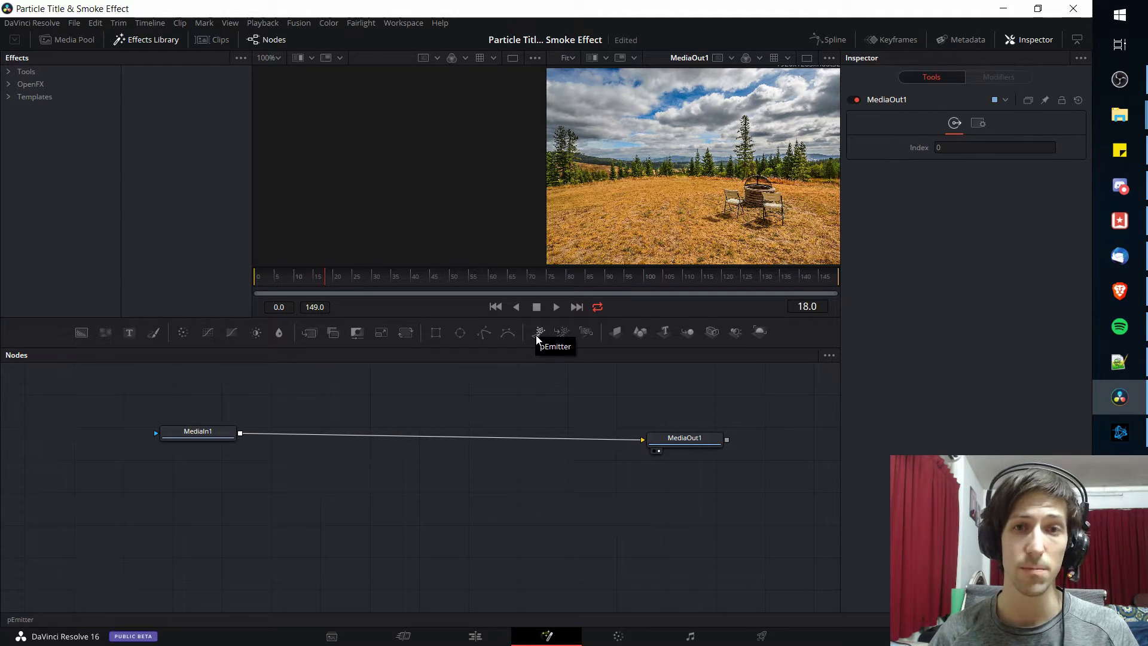
- Add a pEmitter node and place it below MediaIn1 in the node graph
left_click(537, 339)
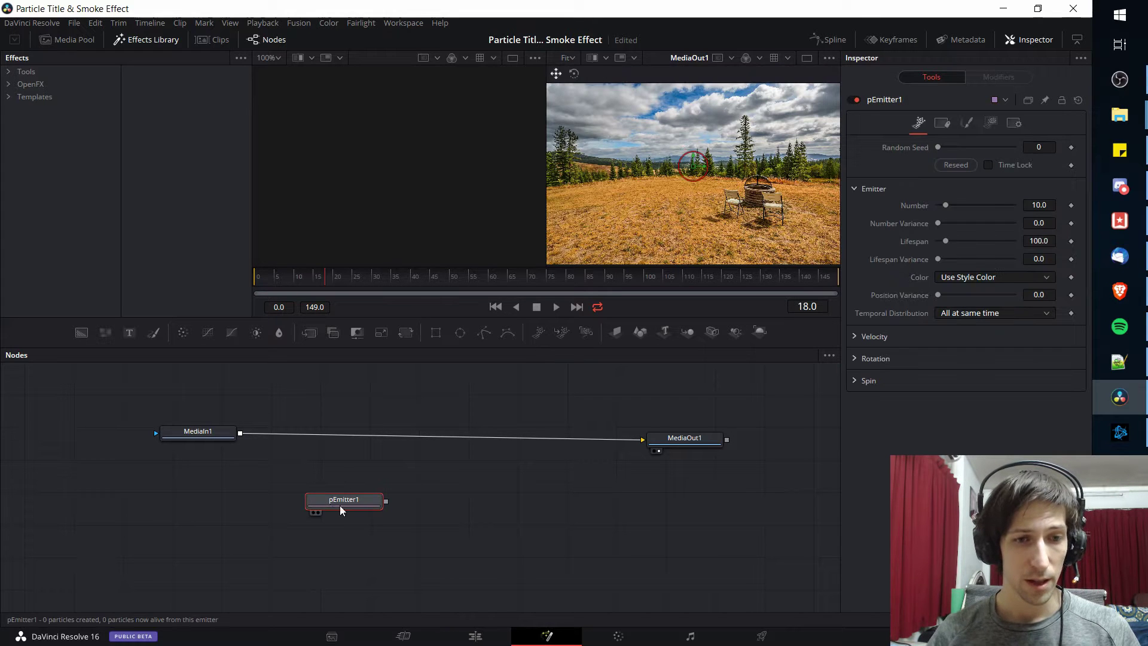
left_click_drag(341, 505, 239, 513)
left_click_drag(338, 508, 266, 506)
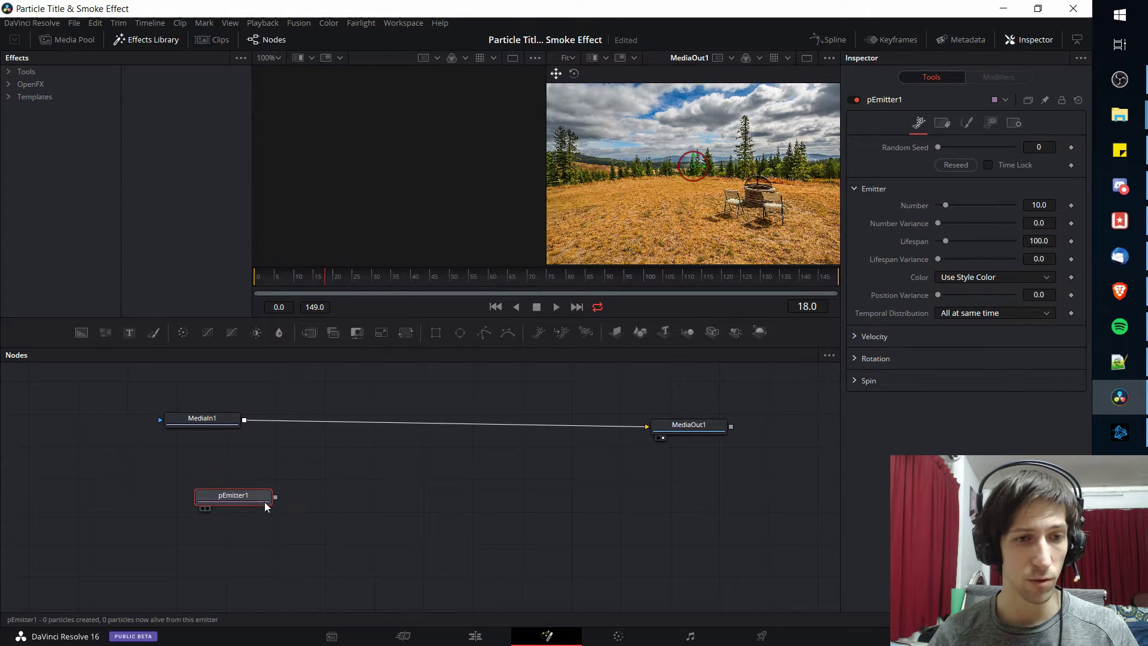
- Add a pDirectionalForce particle node to the right of pEmitter1
right_click(314, 494)
mouse_move(369, 293)
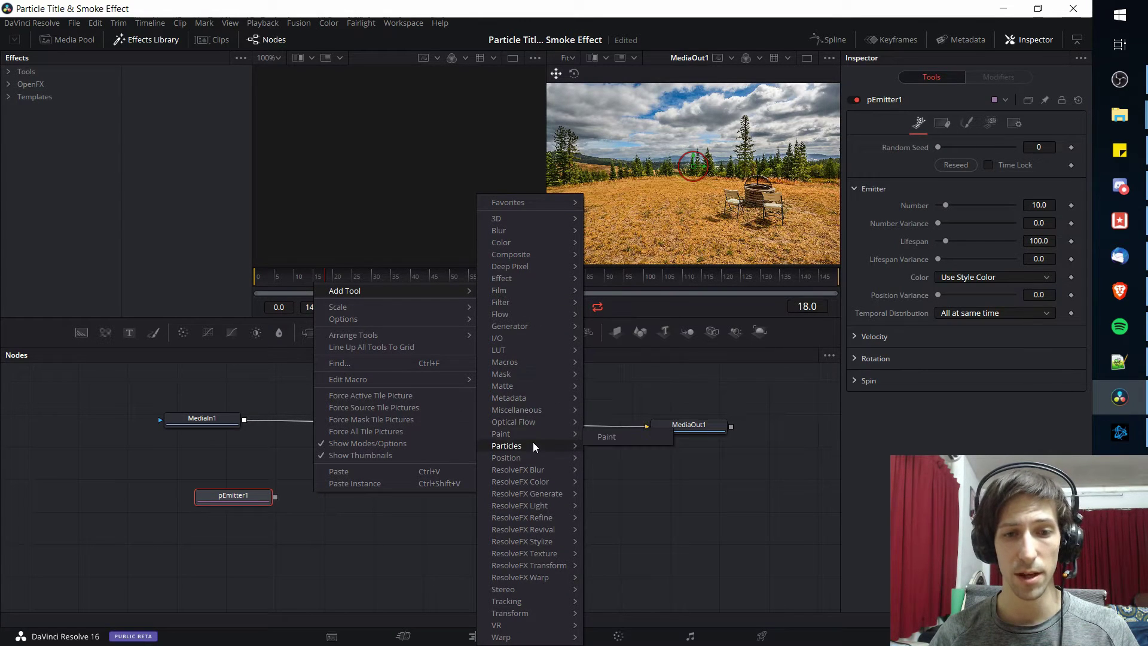
mouse_move(533, 445)
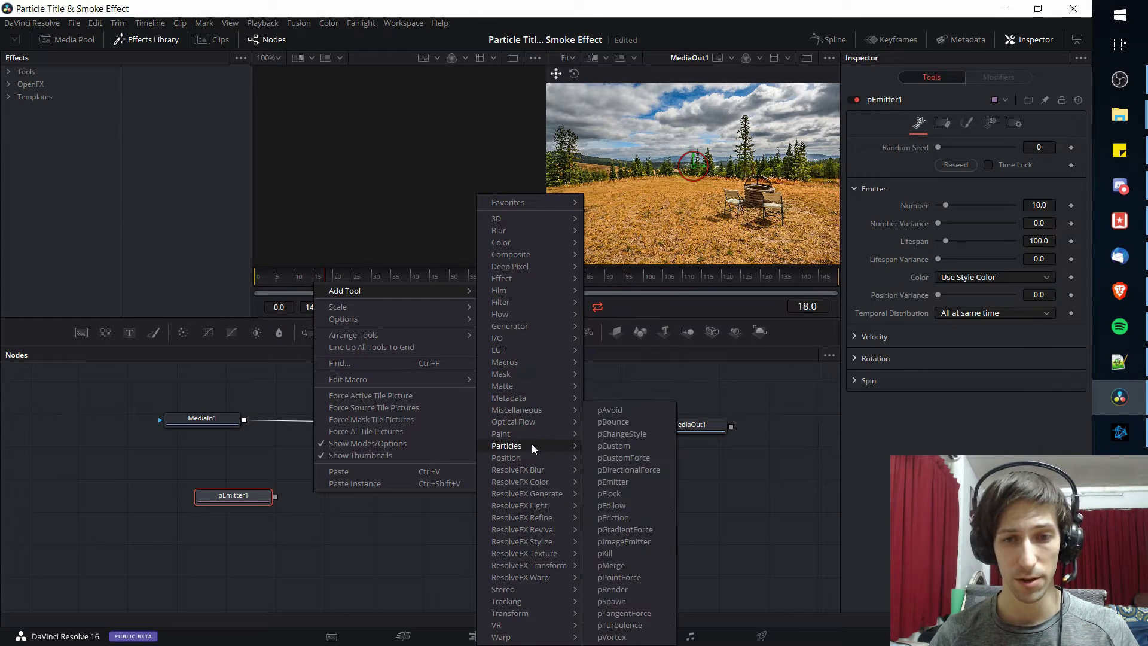
left_click(647, 469)
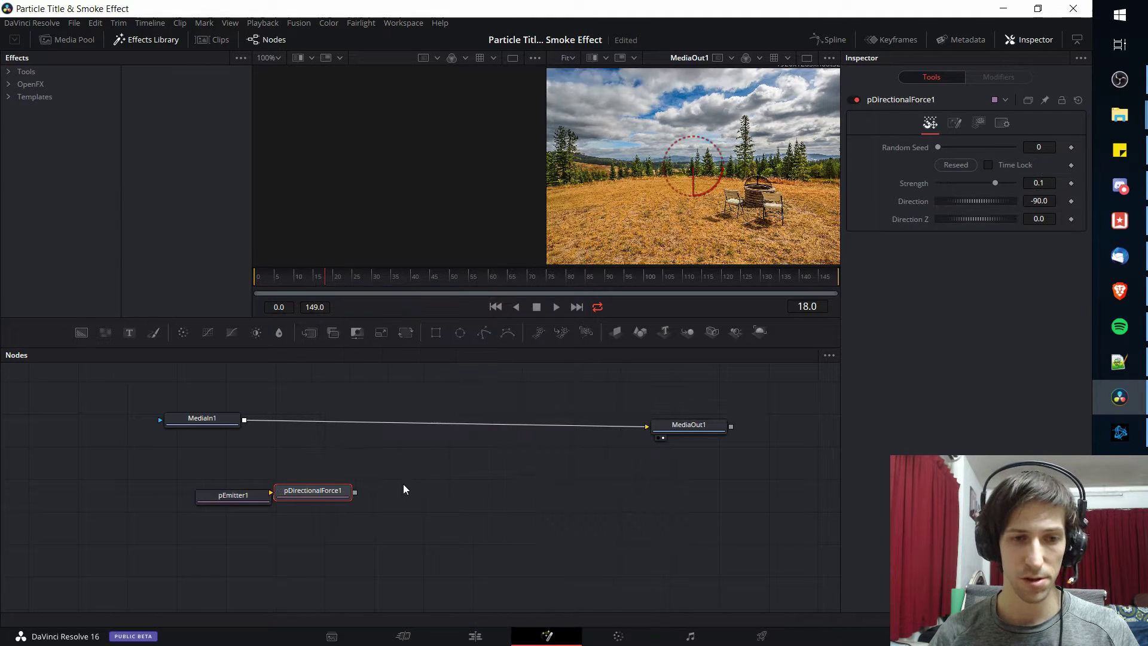
- Add a pTurbulence particle node and place it to the right of pDirectionalForce1
right_click(494, 477)
mouse_move(530, 274)
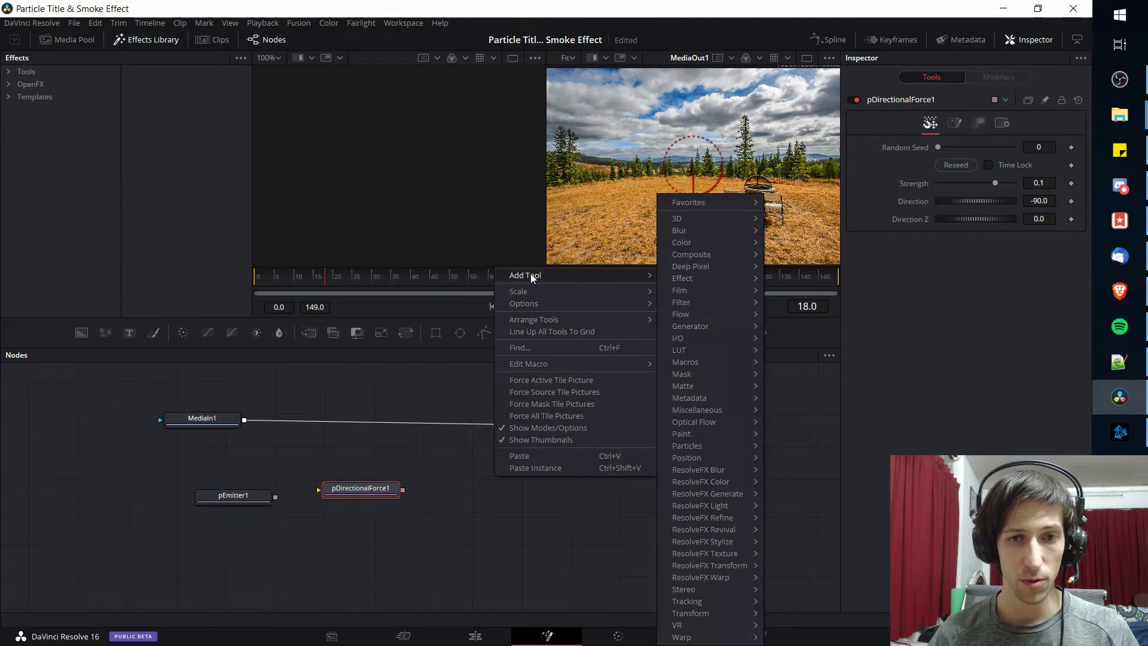
mouse_move(707, 446)
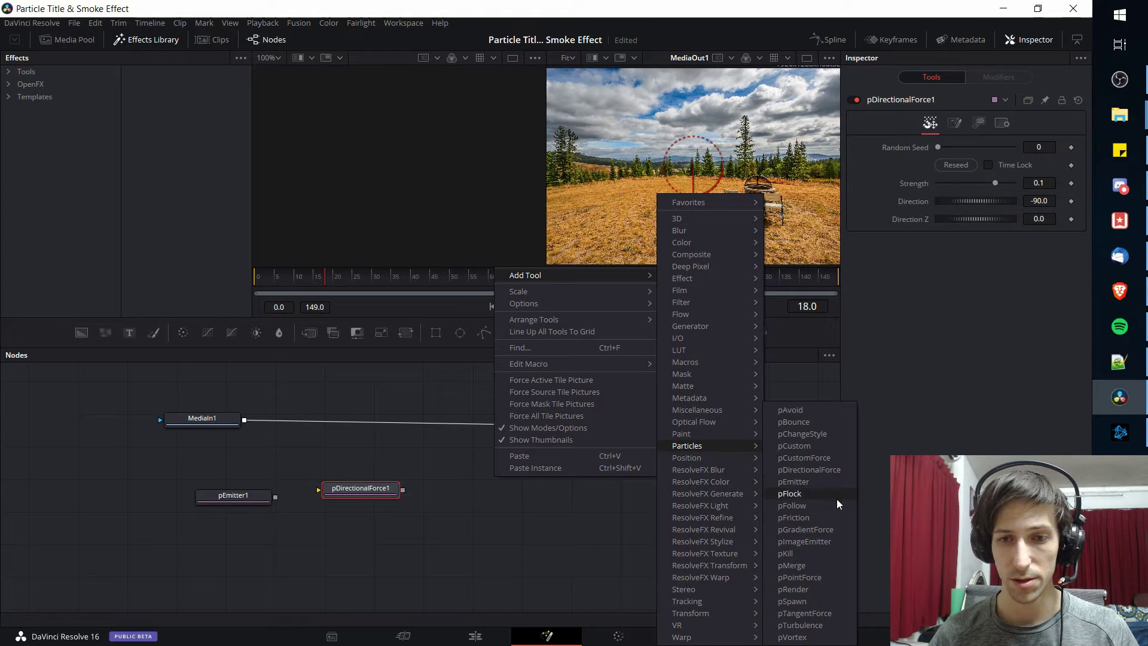
left_click(838, 622)
left_click_drag(494, 476, 484, 498)
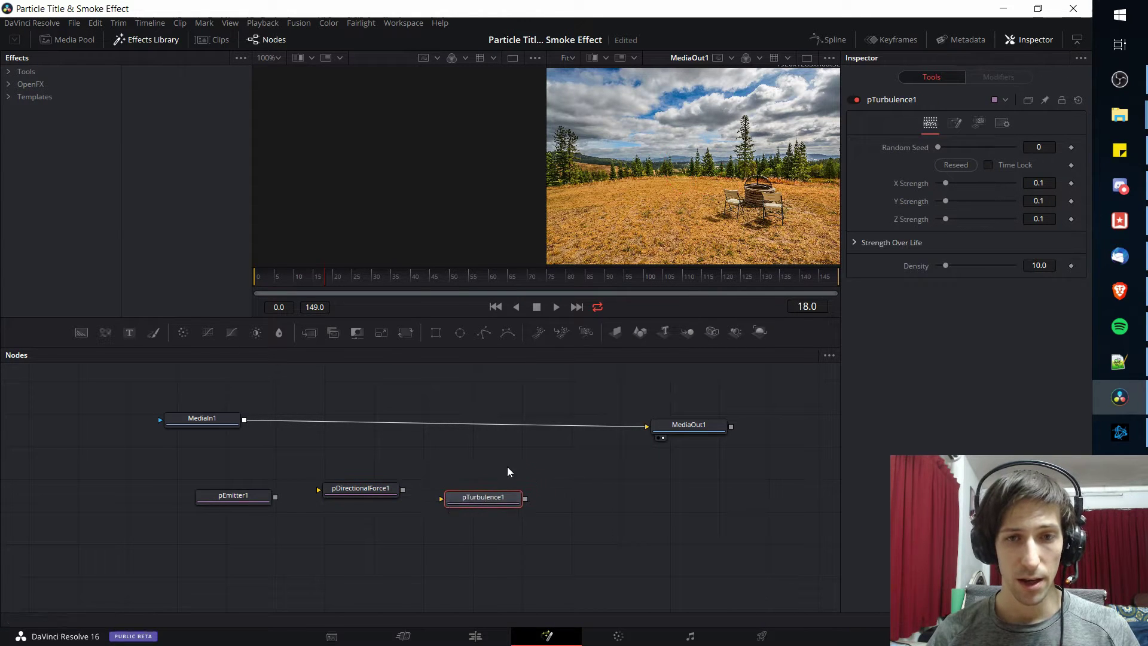
- Add a pRender node after pTurbulence1 and connect pEmitter1 through pDirectionalForce1 into pTurbulence1
left_click(586, 331)
left_click_drag(376, 491, 371, 495)
left_click_drag(275, 497, 328, 495)
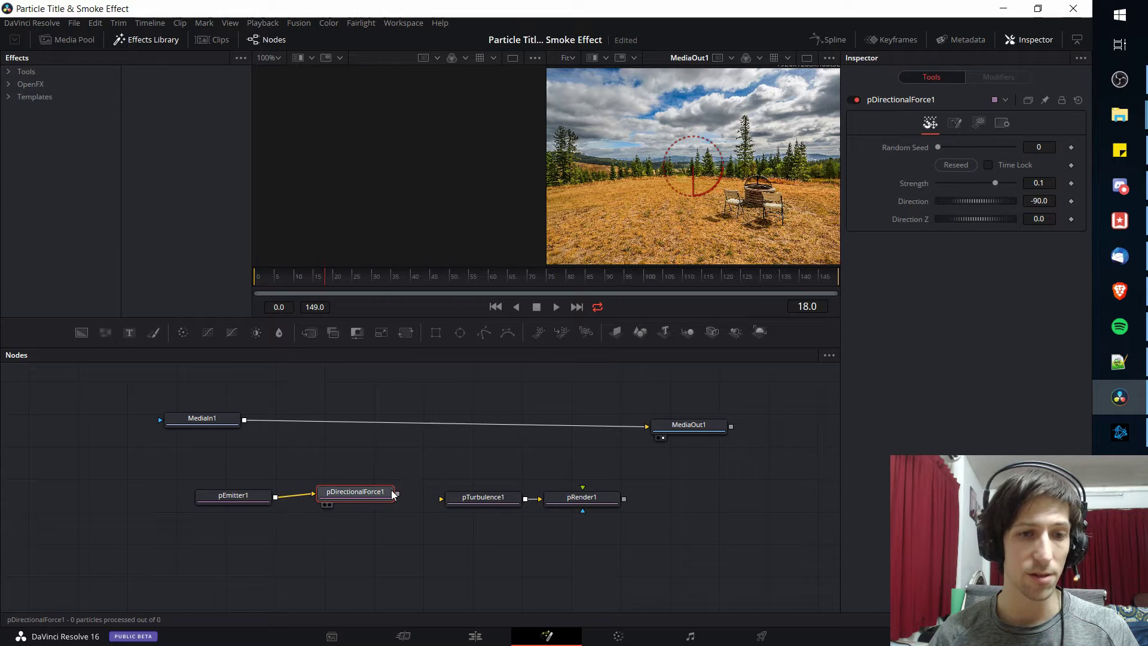
left_click_drag(399, 498, 445, 500)
left_click_drag(374, 497, 380, 501)
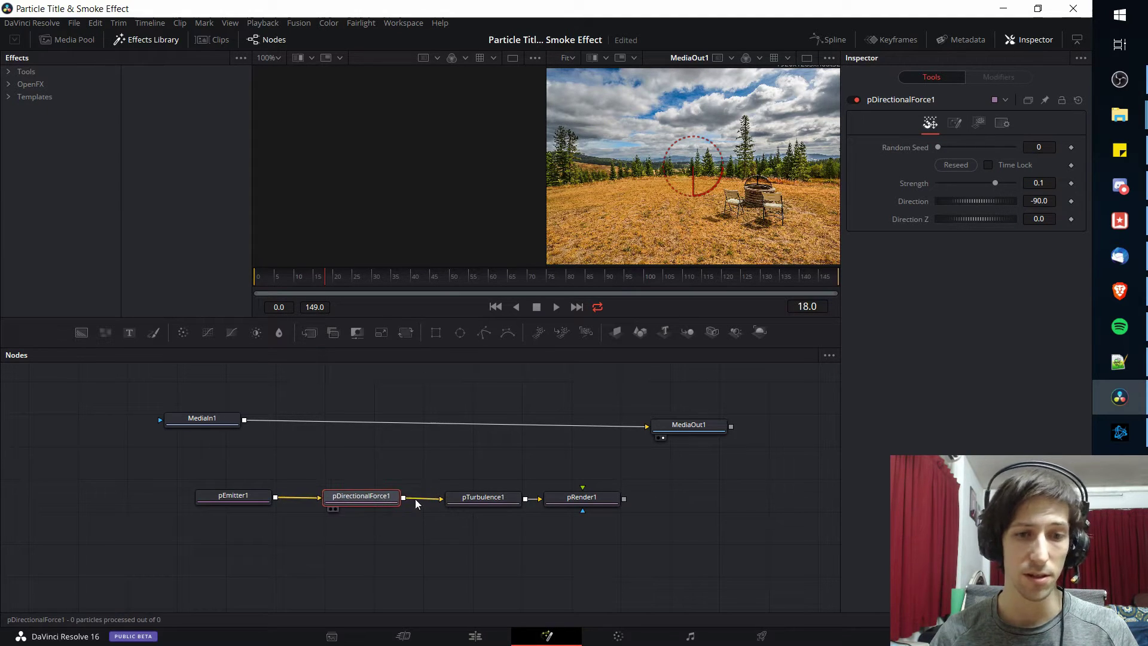
- Tidy the particle node chain and move MediaOut1 farther from MediaIn1
left_click_drag(486, 500, 471, 499)
mouse_move(575, 500)
left_mouse_down()
mouse_move(562, 491)
mouse_move(573, 500)
left_mouse_up()
left_click_drag(664, 430, 717, 424)
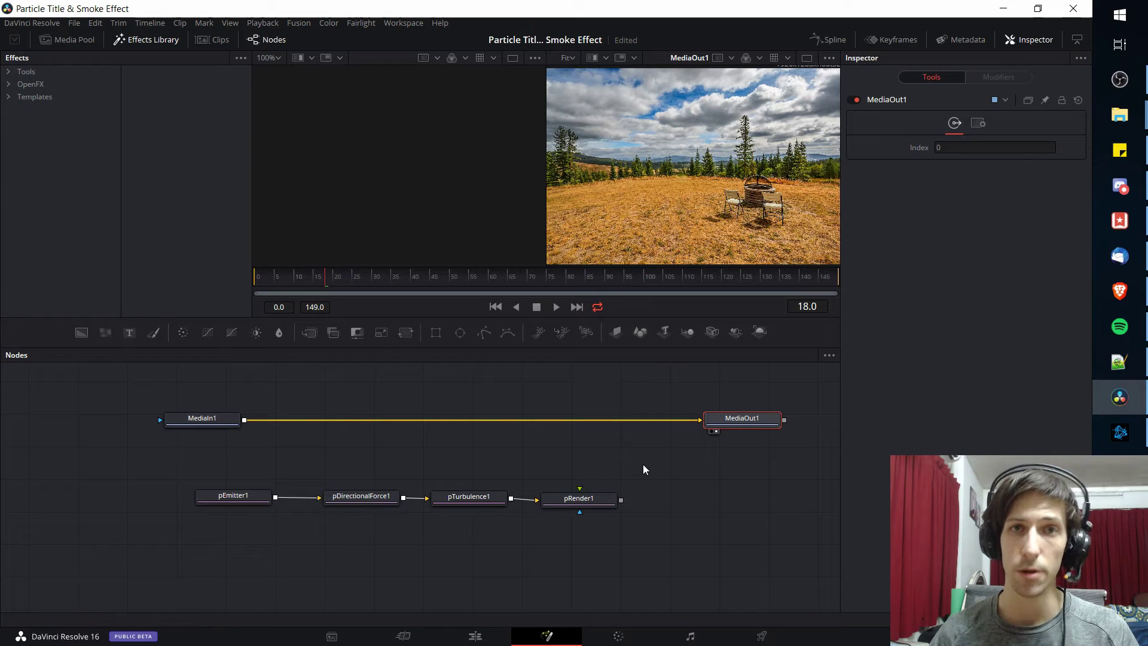
left_click_drag(644, 464, 608, 468)
left_click_drag(544, 508, 554, 502)
left_click(553, 507)
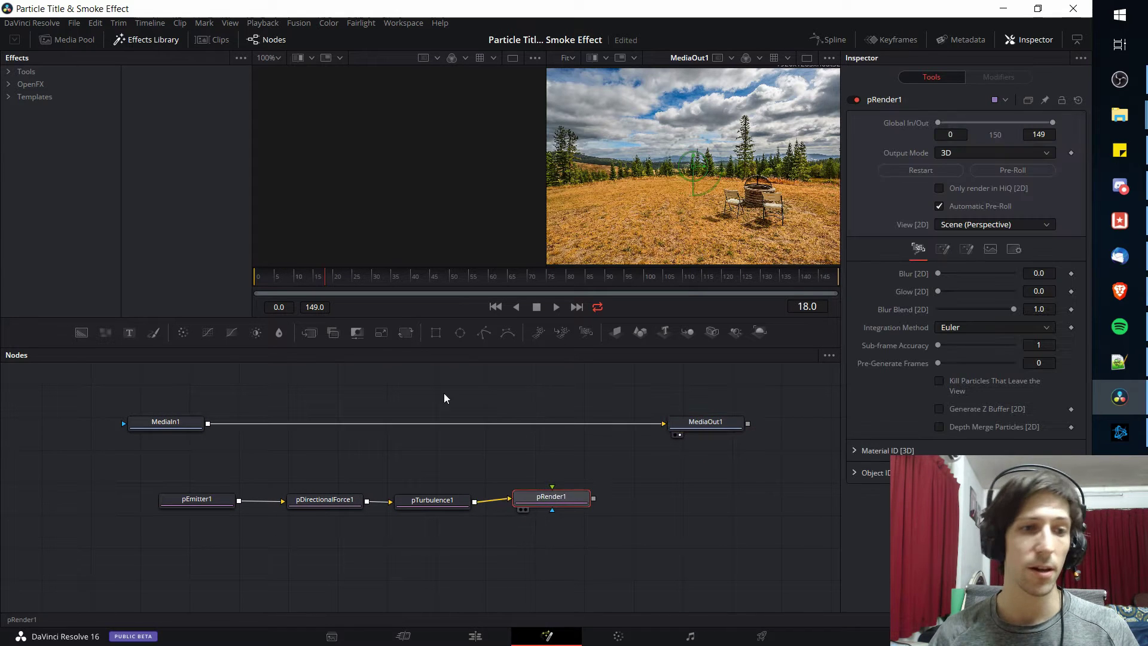
left_click(622, 443)
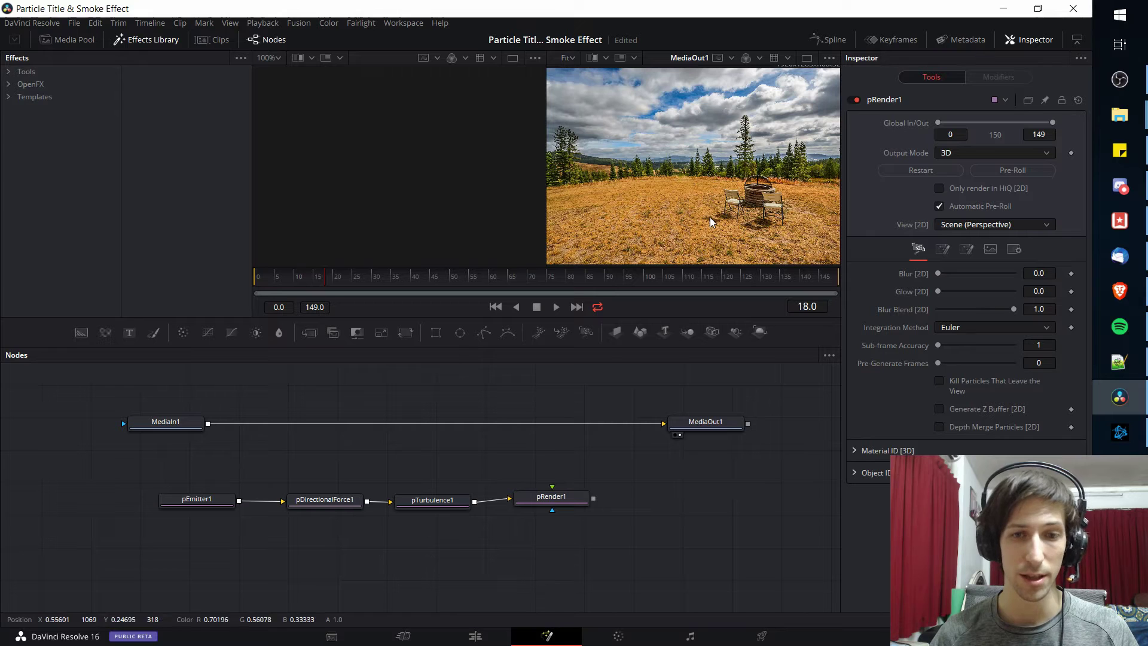
- Add a Merge composite node between pRender1 and MediaOut1
right_click(617, 457)
mouse_move(669, 243)
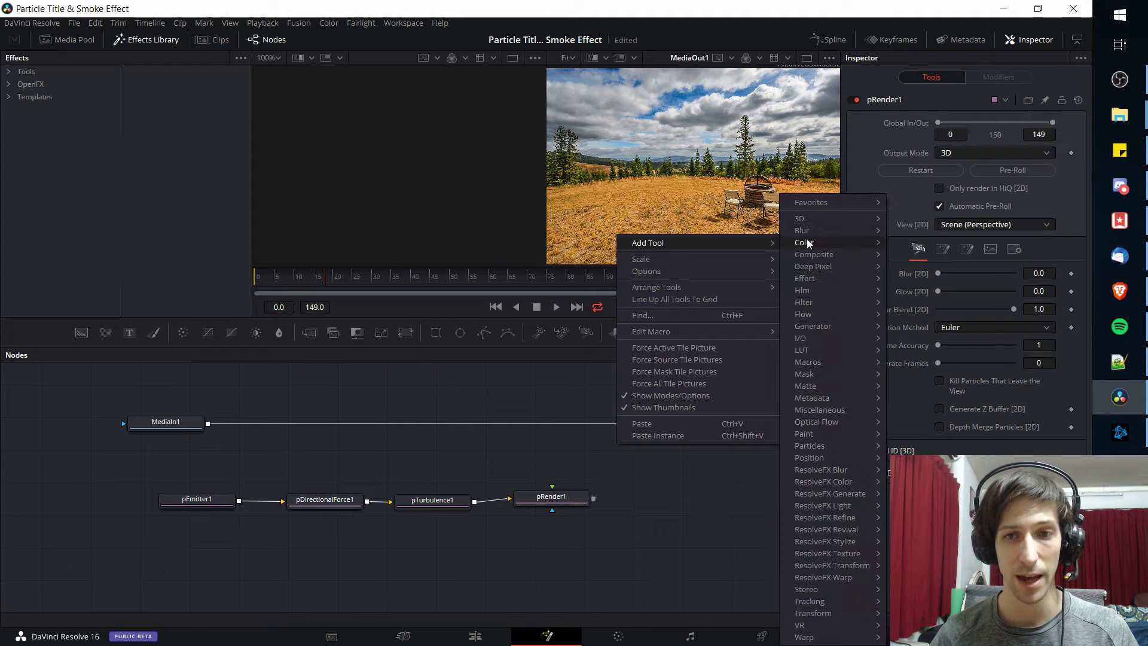
mouse_move(815, 255)
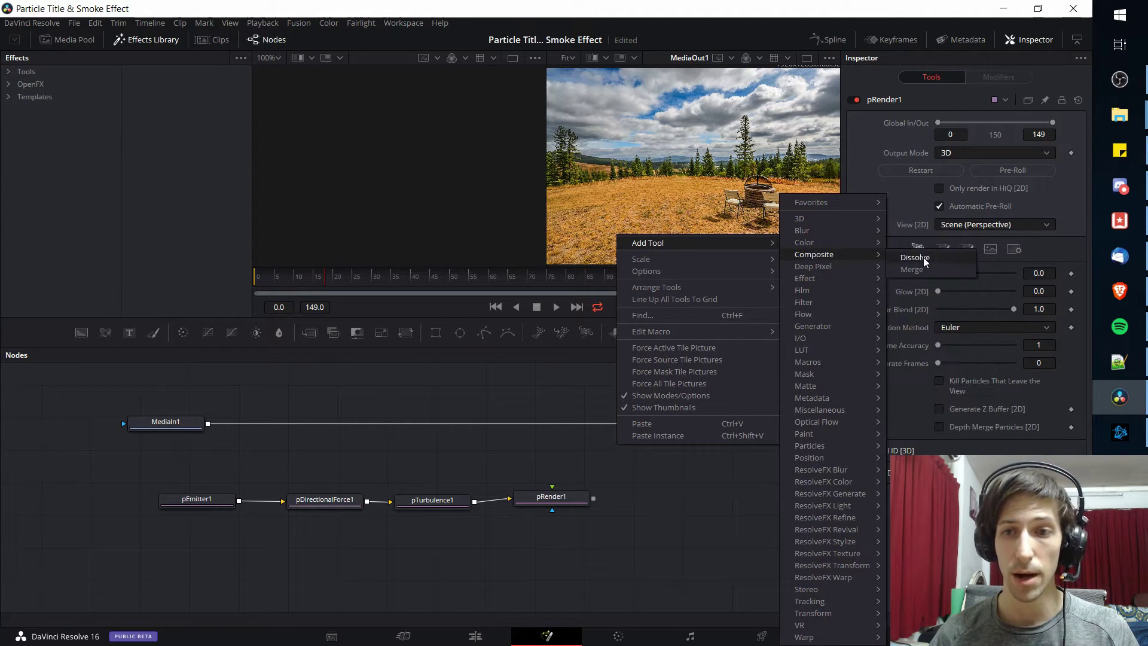
left_click(912, 270)
- Connect MediaIn1 and pRender1 into Merge1 and route the merged output to MediaOut1
left_click(666, 425)
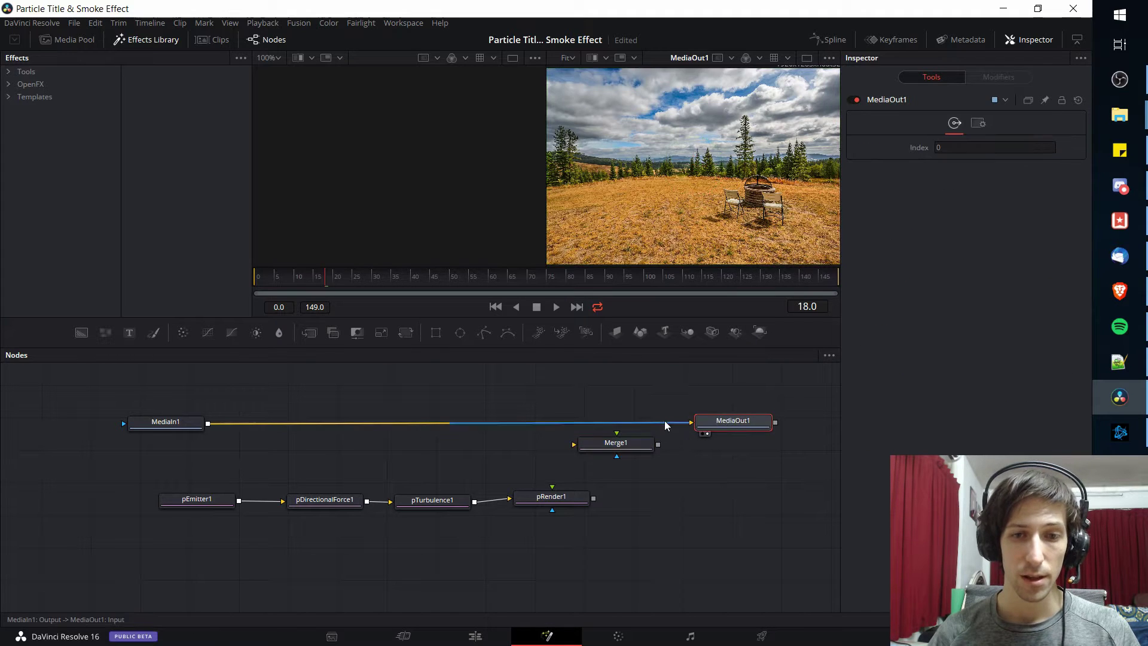
left_click_drag(665, 426, 594, 444)
left_click_drag(592, 500, 764, 436)
left_click(628, 446)
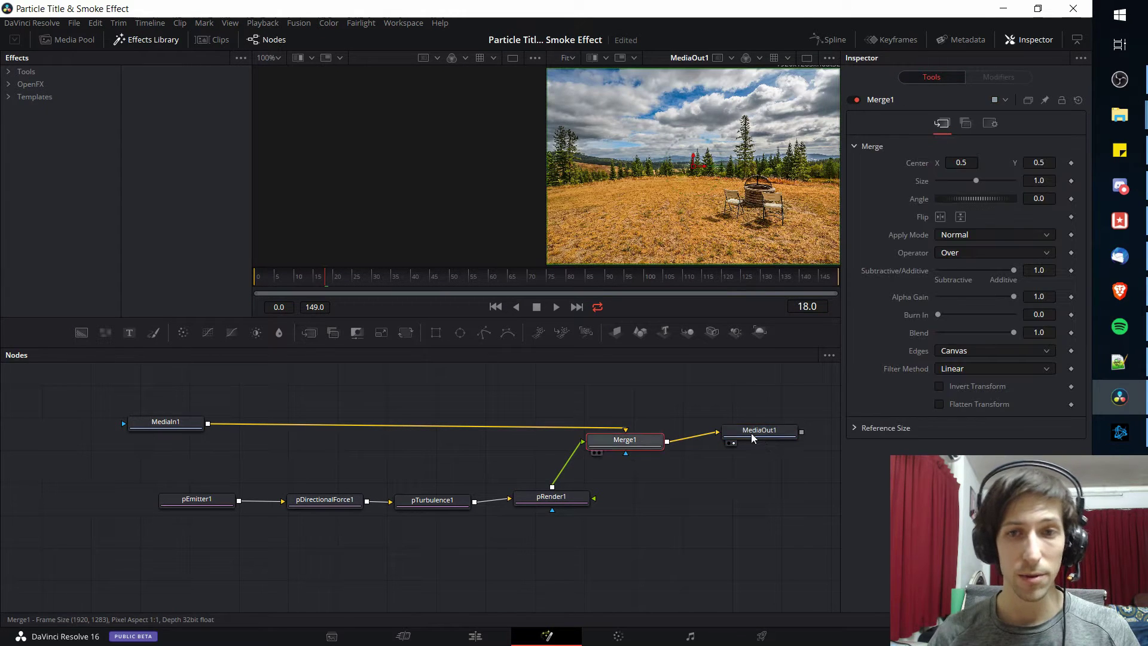
left_click(753, 439)
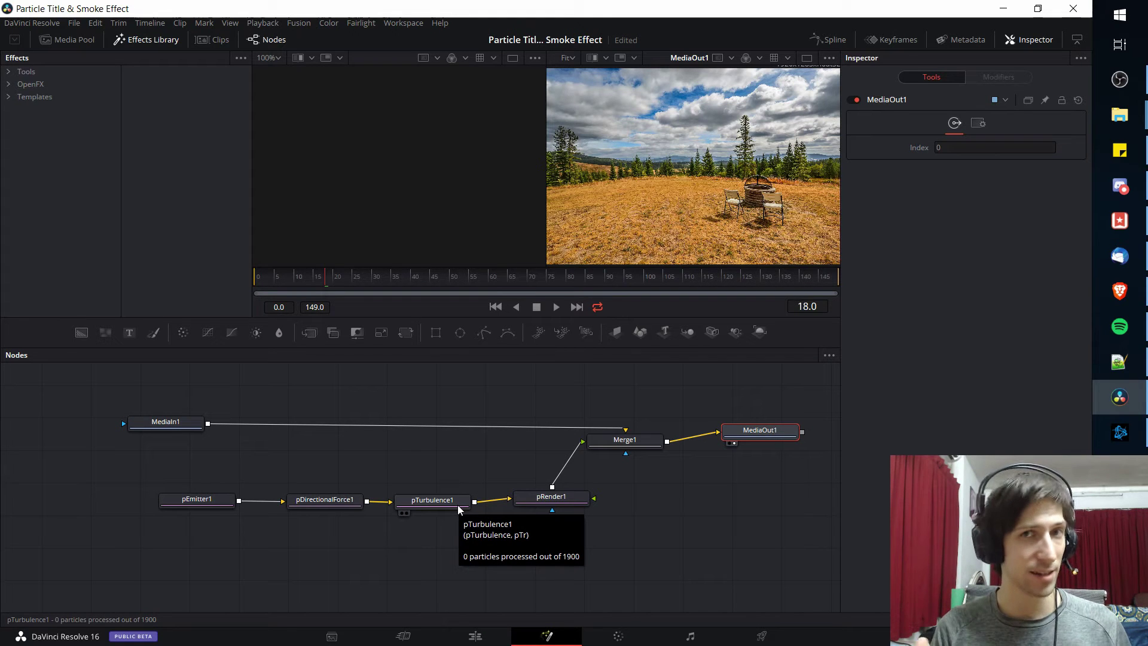
- Nudge pTurbulence1 into line and enlarge the viewer area above the node graph
left_click_drag(460, 509, 467, 511)
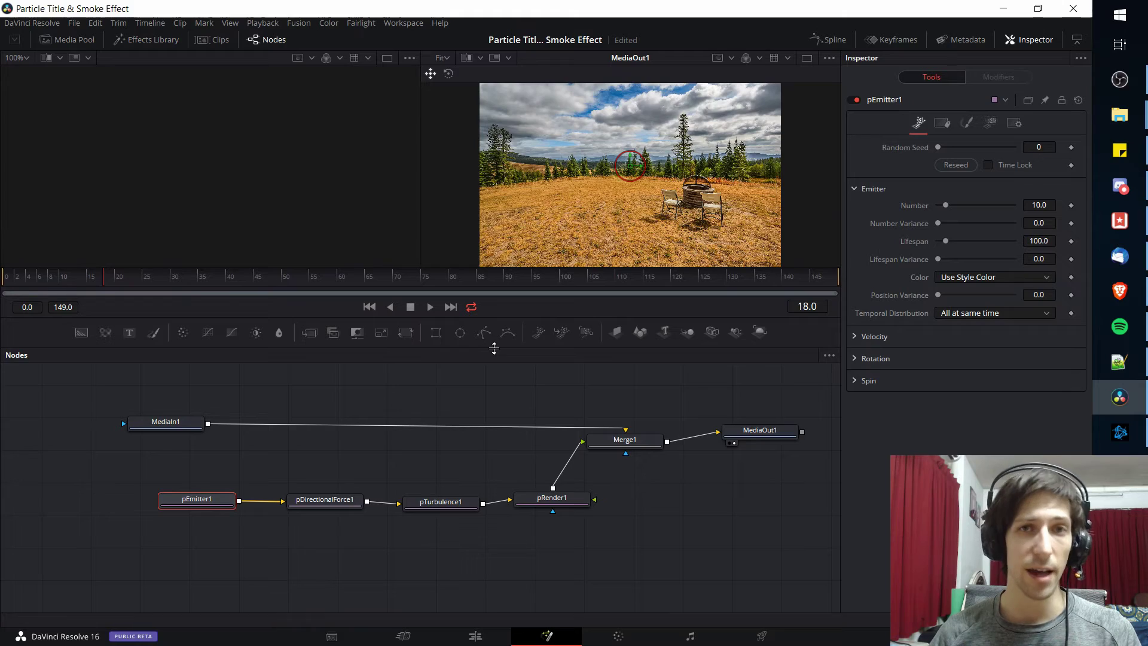
left_click_drag(494, 349, 494, 423)
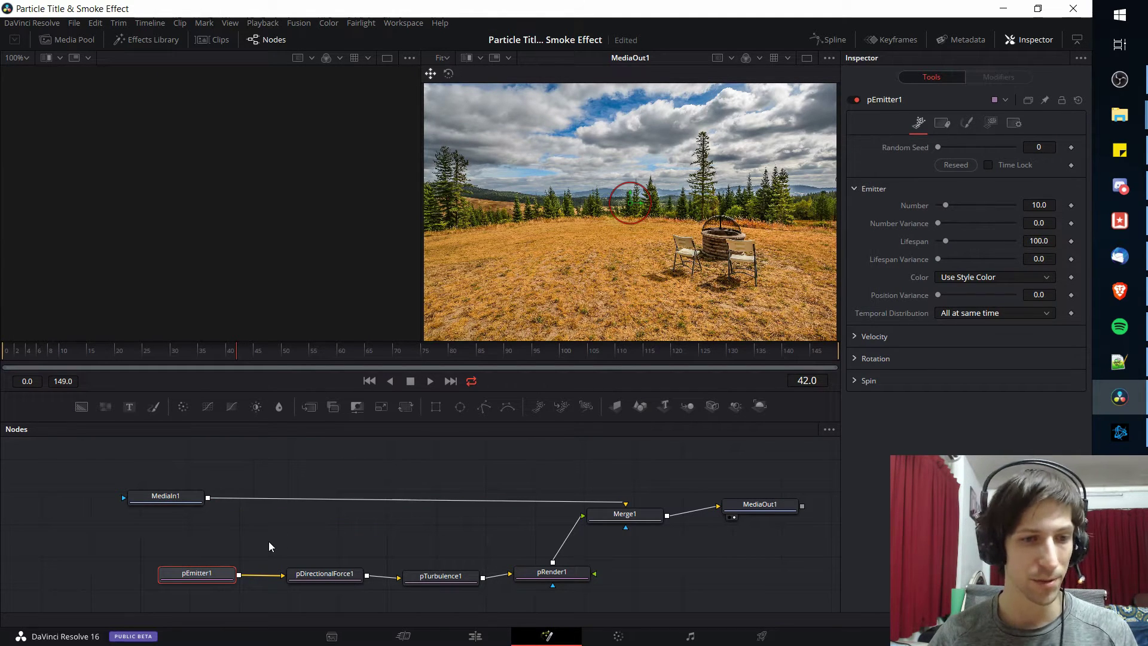
- Set the particle style of pEmitter1 to Blob
left_click(206, 580)
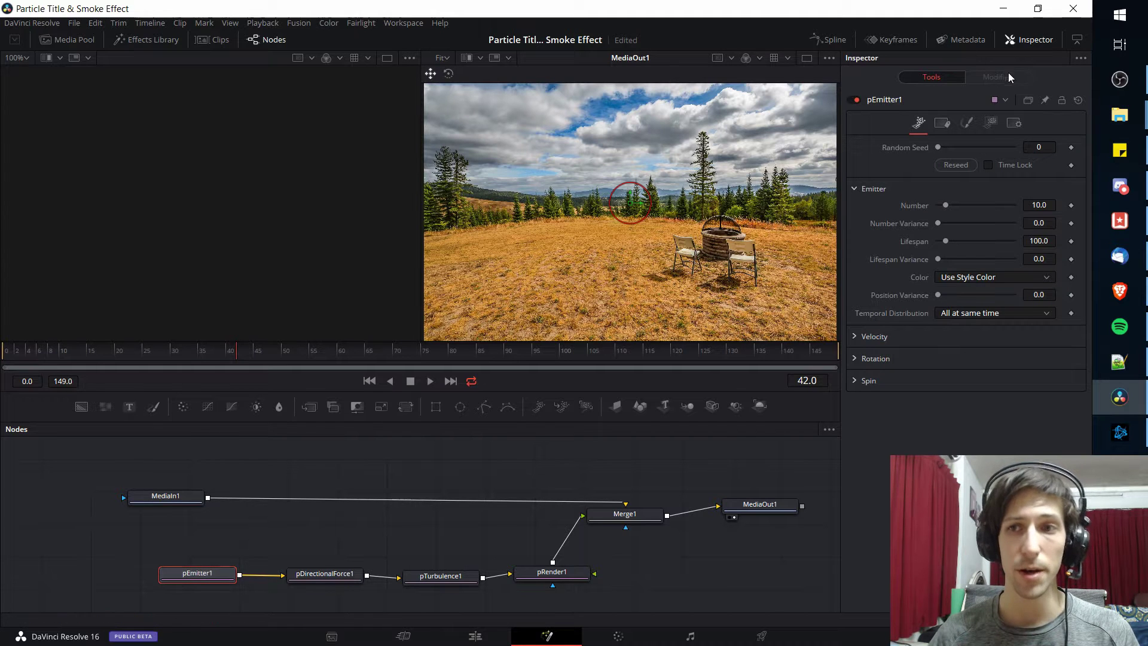
left_click(970, 123)
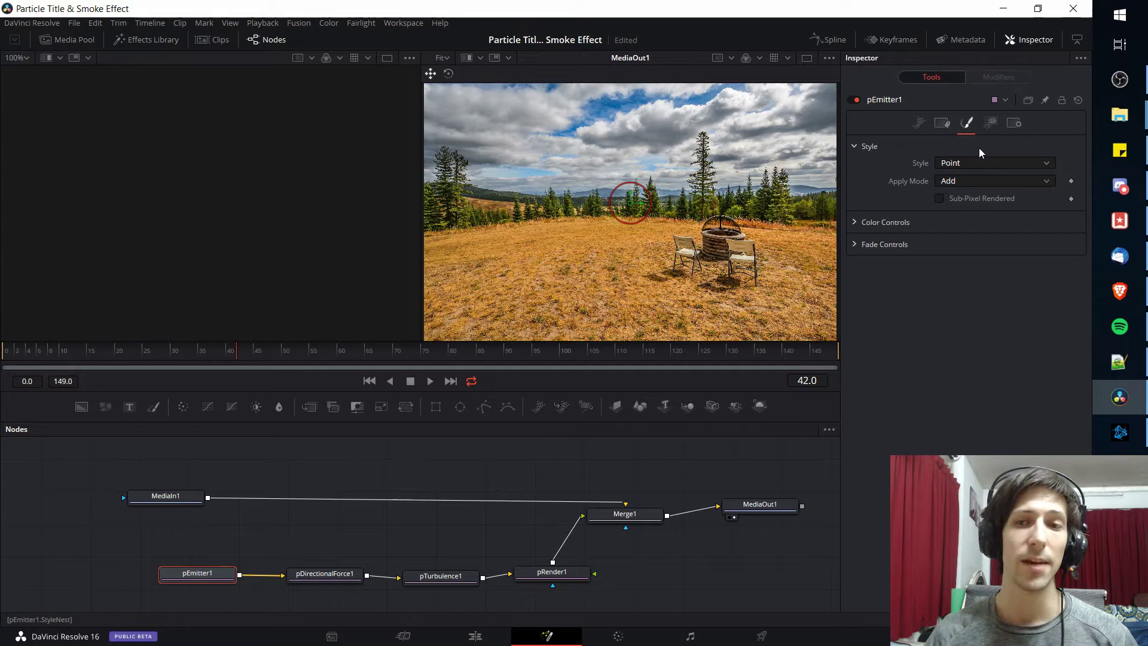
left_click(973, 162)
key("Escape")
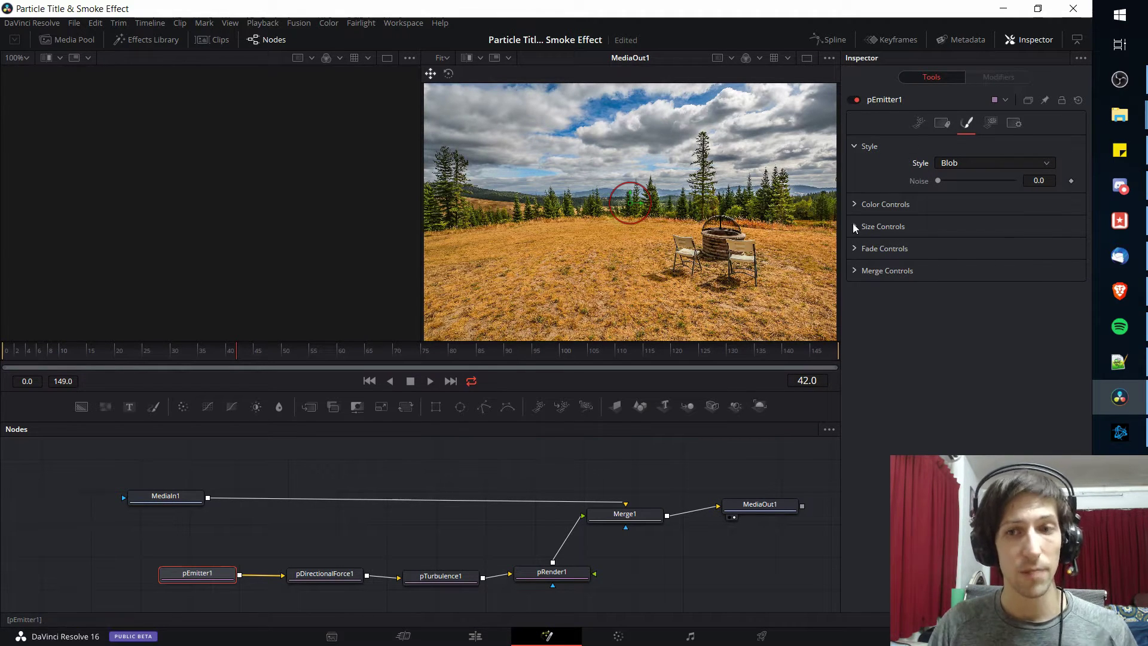
- Set the blob particles' Size to 0.5 and Size Variance to 0.0984
left_click(859, 230)
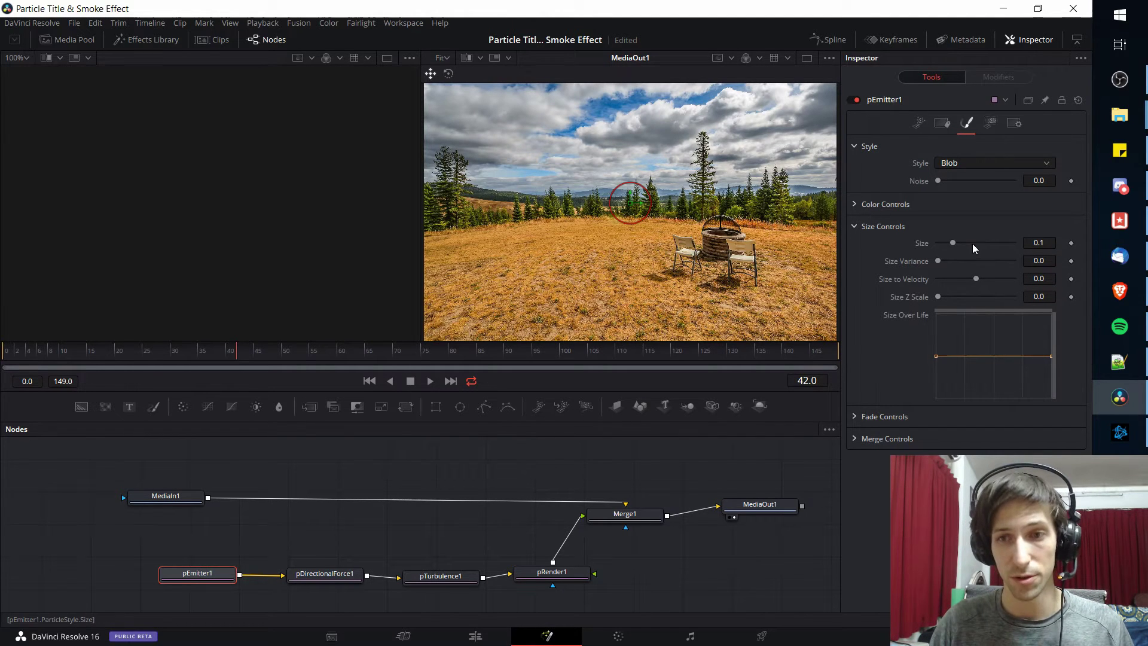
left_click_drag(957, 242, 1013, 244)
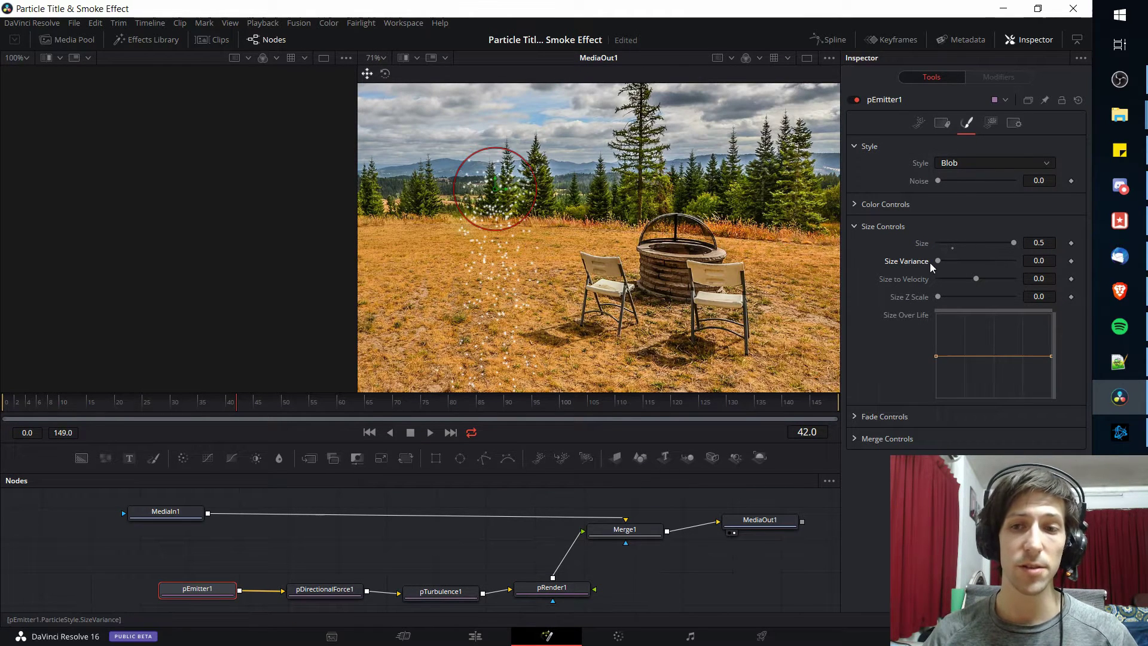
left_click_drag(939, 261, 953, 263)
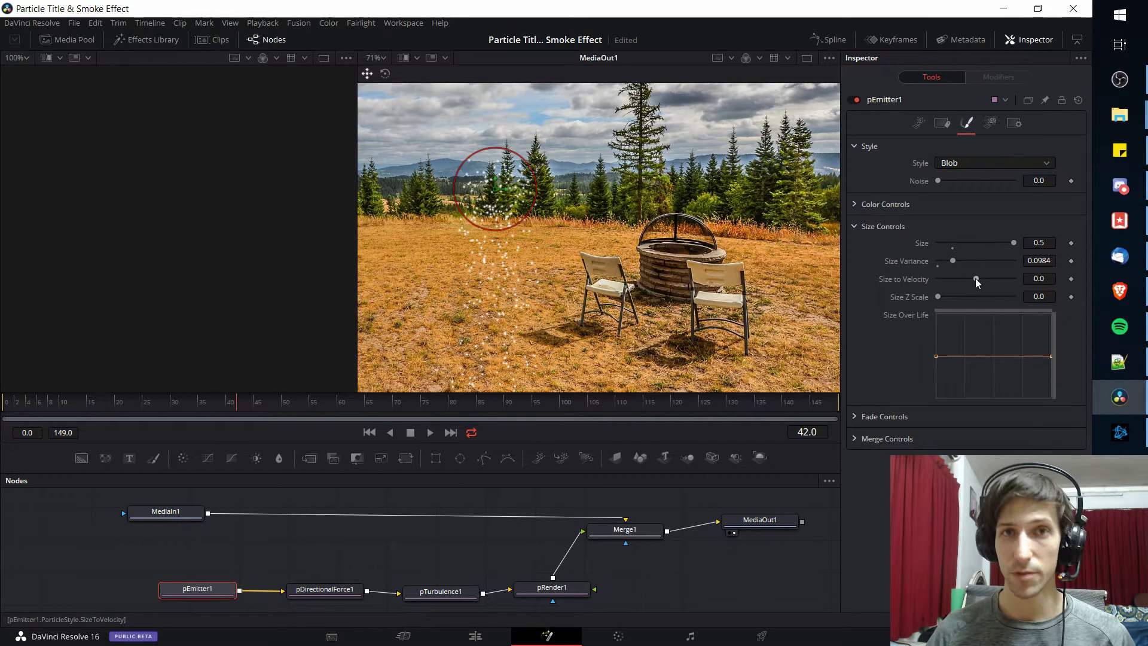
- Try a Size to Velocity of 1.0 with a Size of 0.3189, previewing the particles at frame 47
left_click_drag(978, 278, 979, 280)
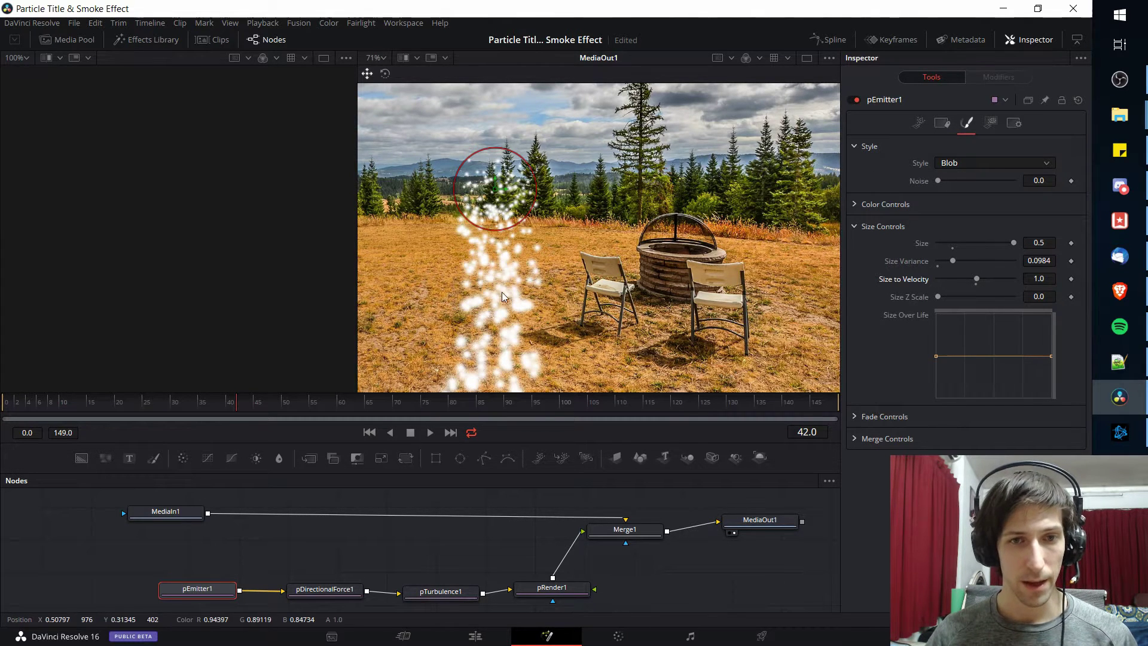
left_click_drag(1015, 243, 985, 246)
left_click(269, 402)
left_click(265, 402)
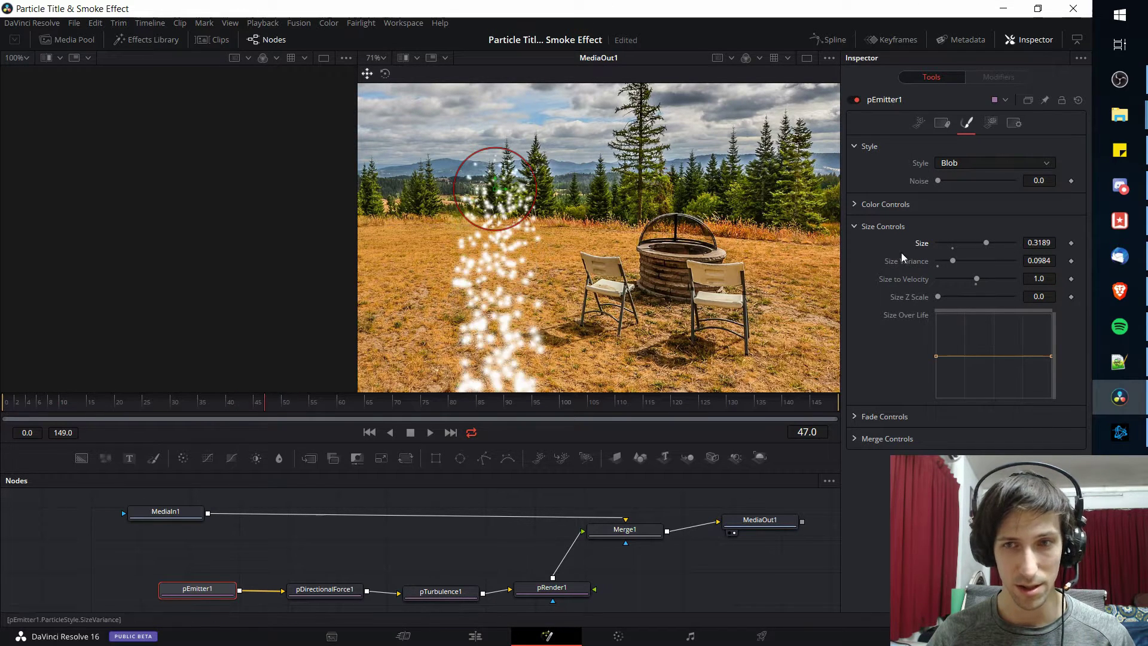
- Set the particle Size to 0.2126 and Size to Velocity to 0
left_click_drag(982, 243, 969, 241)
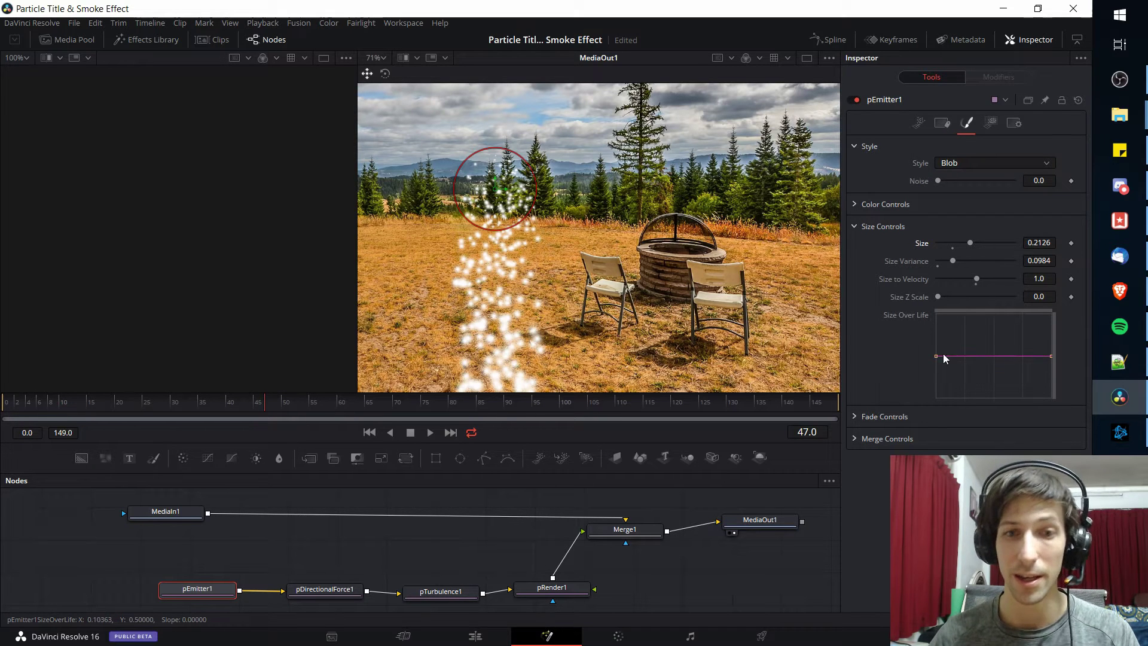
double_click(1045, 283)
type("0")
key("Tab")
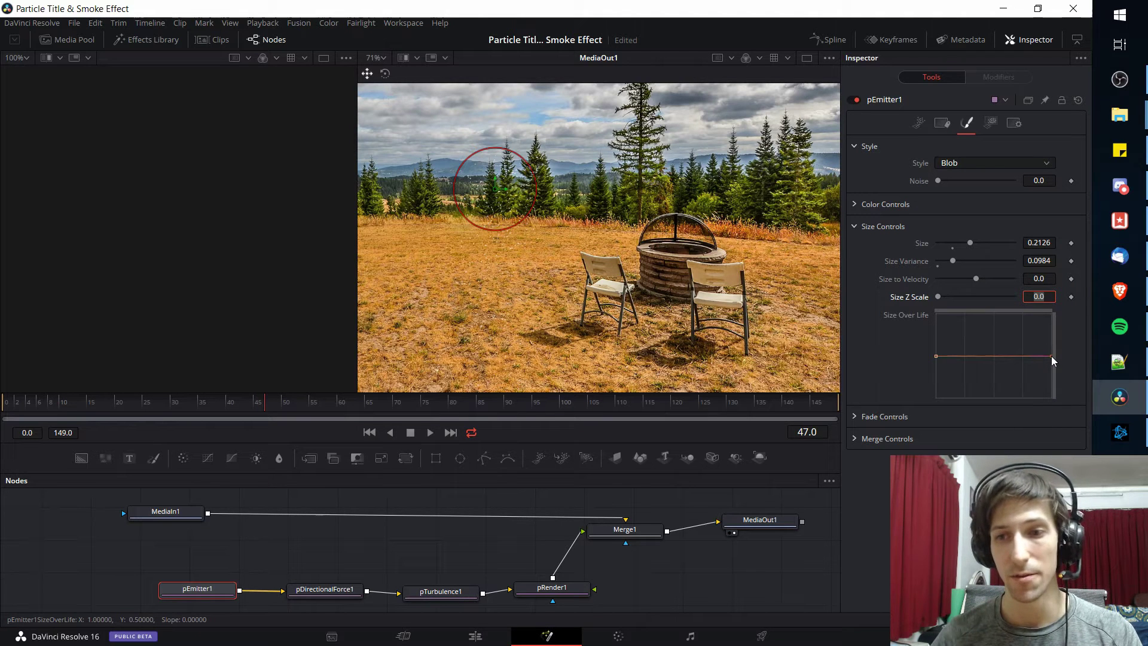
- Slope the Size Over Life curve downward by lowering its end point to about 0.2 and raising its start point
left_click_drag(1051, 357, 1050, 381)
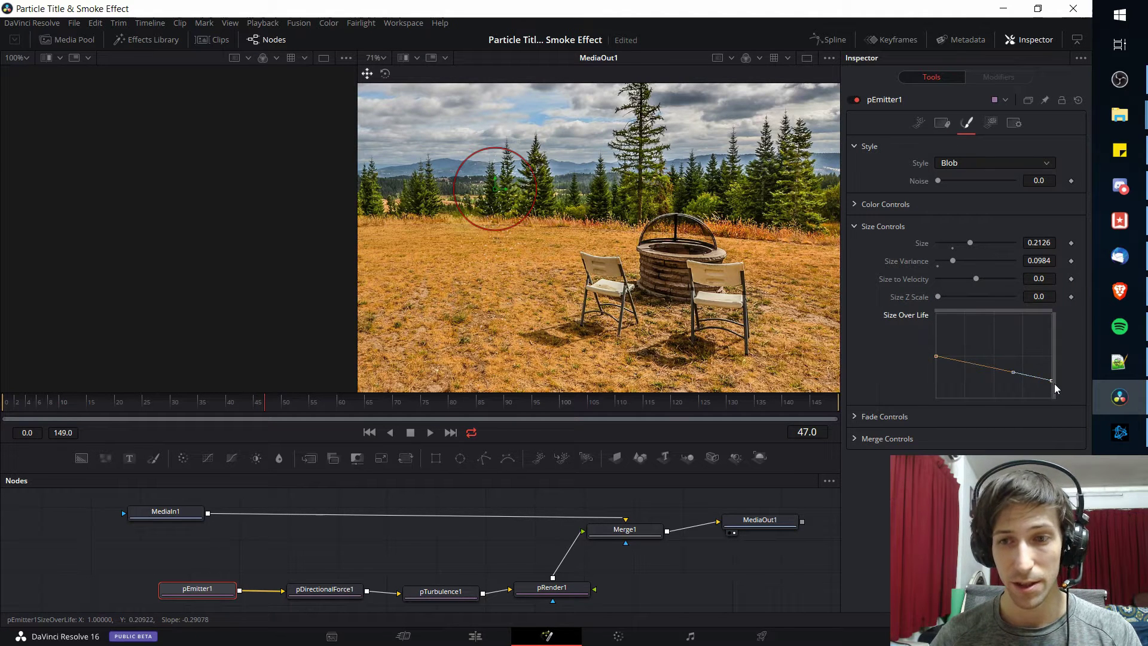
left_click_drag(936, 357, 936, 339)
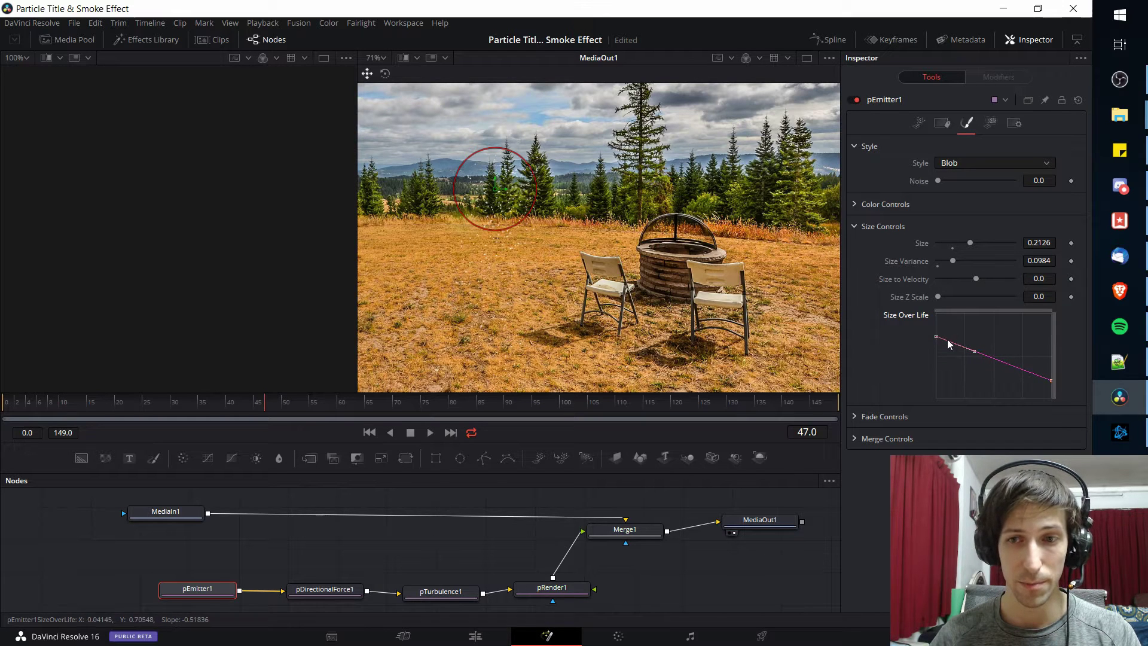
- Set the particle Size to 0.4882 and color the particles orange with hue 0.104, saturation 0.976 and value 0.953
left_click_drag(970, 243, 1008, 243)
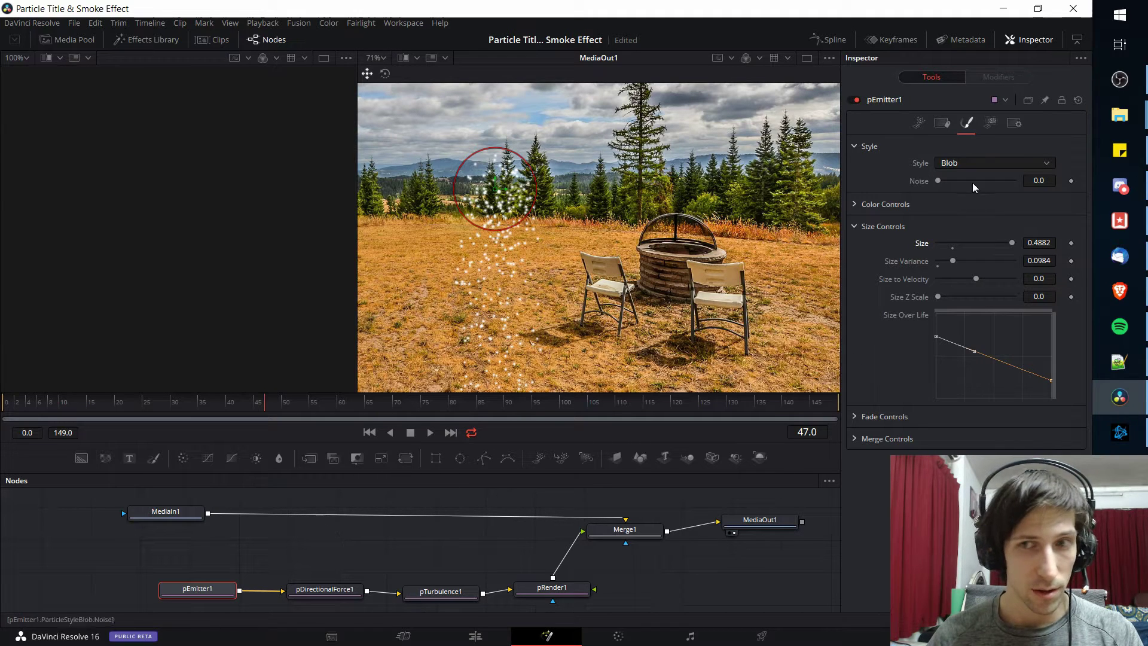
left_click(855, 206)
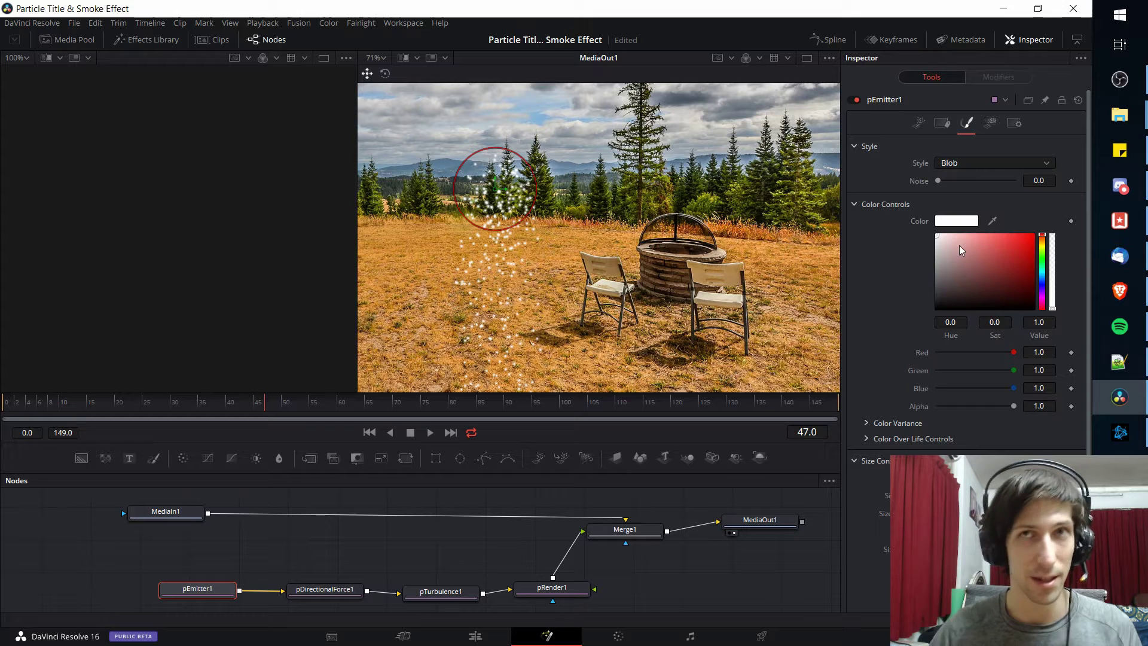
left_click(1042, 241)
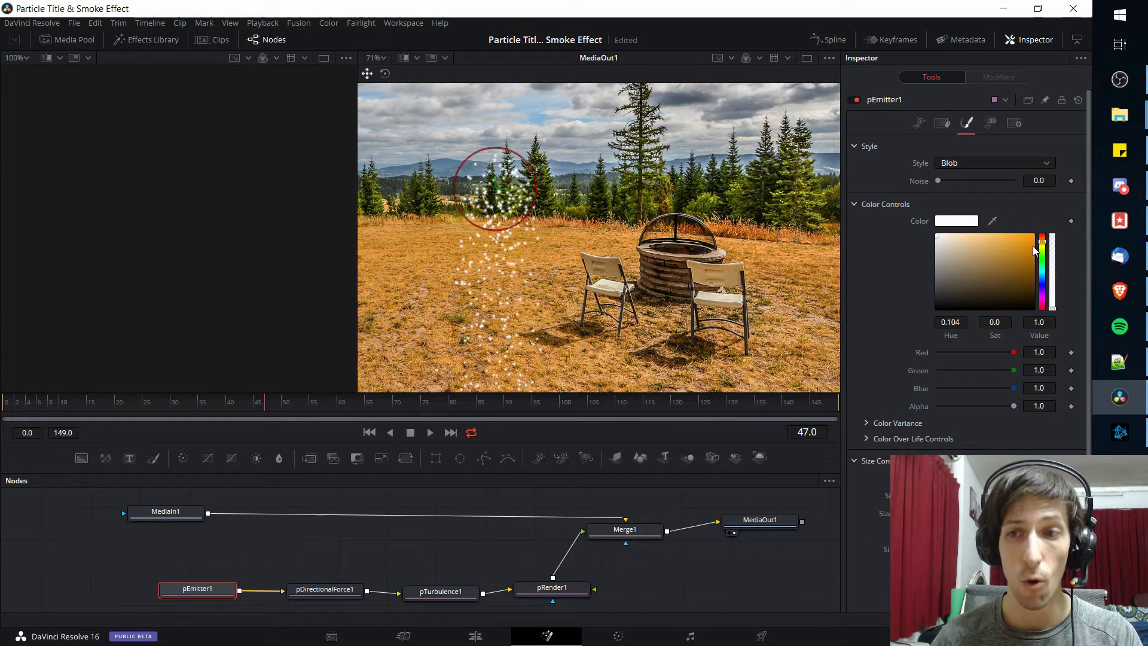
left_click(1033, 238)
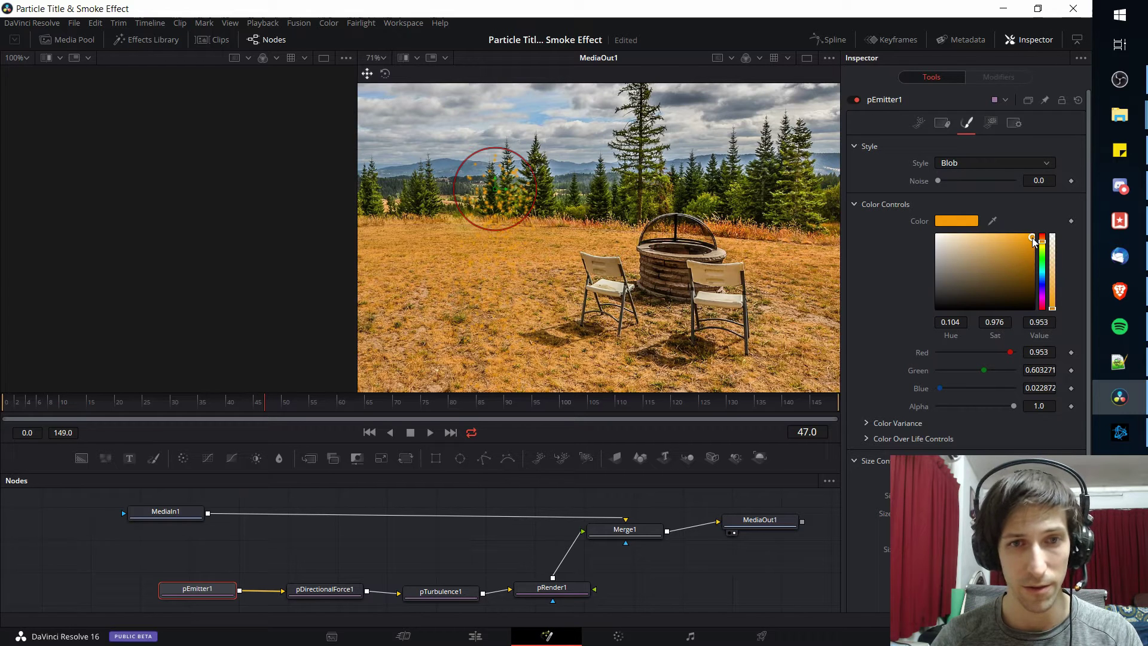
left_click(867, 423)
scroll(884, 389, "down", 2)
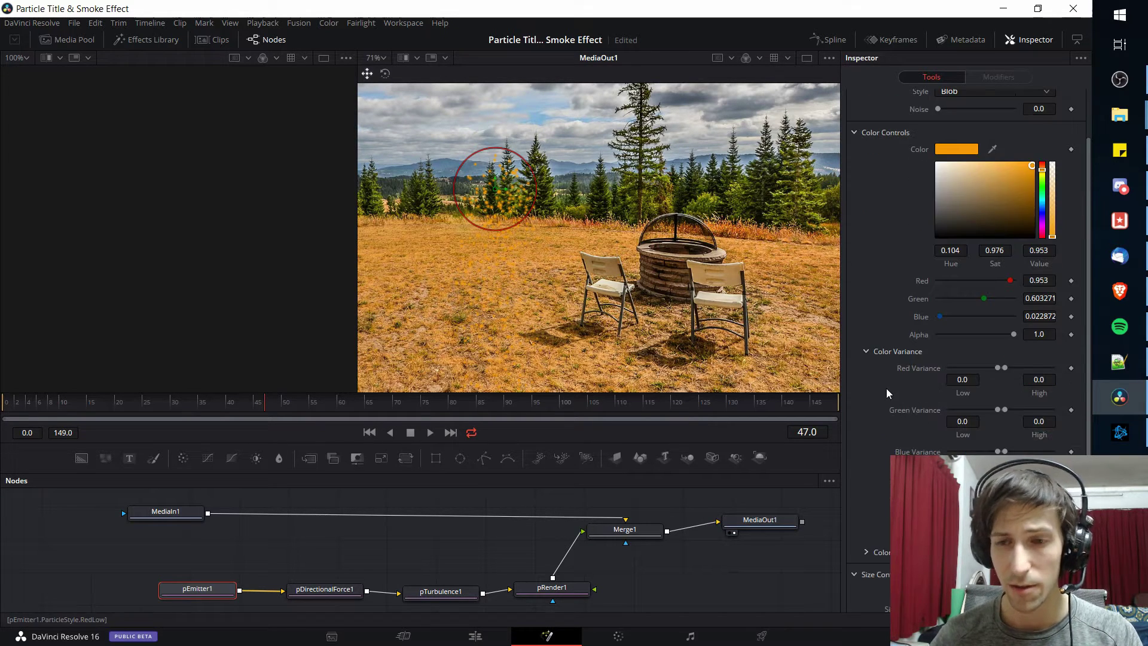
left_click(871, 352)
left_click(871, 353)
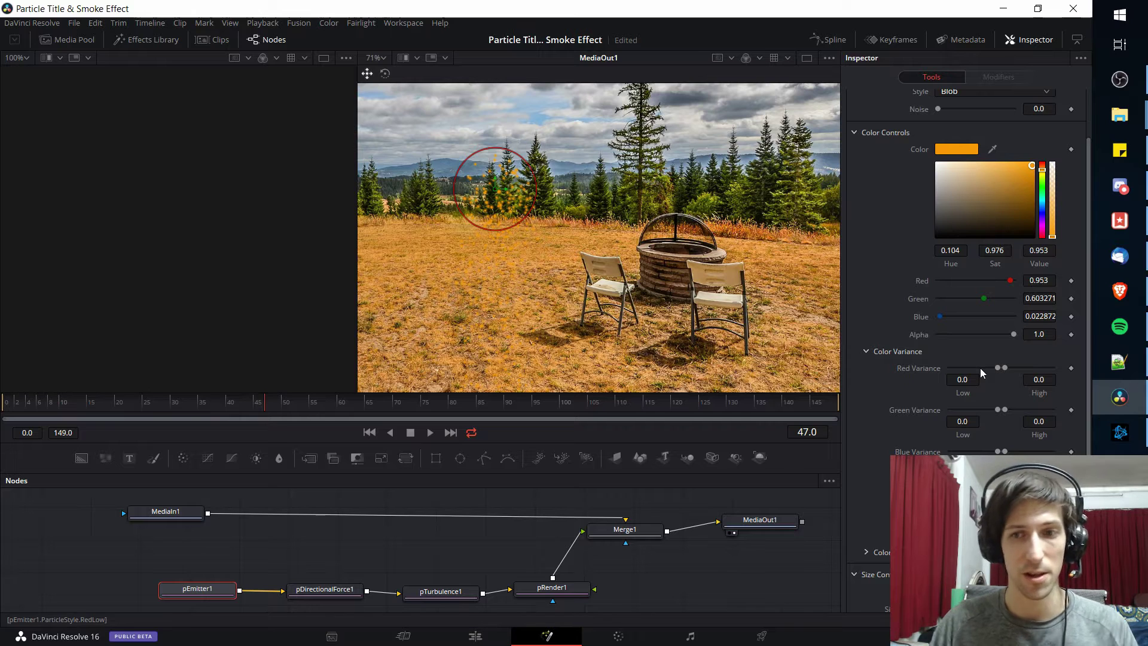
left_click(866, 352)
- Make the emitter's Color Over Life gradient run from red at the start to black at the end
left_click(868, 367)
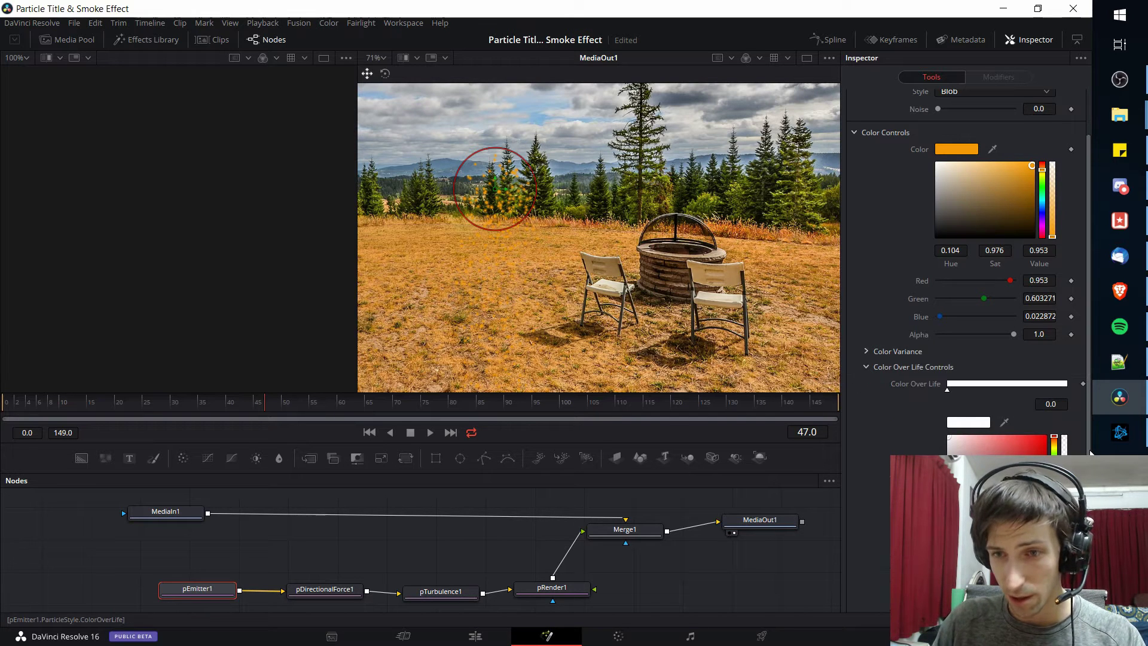
left_click(1067, 384)
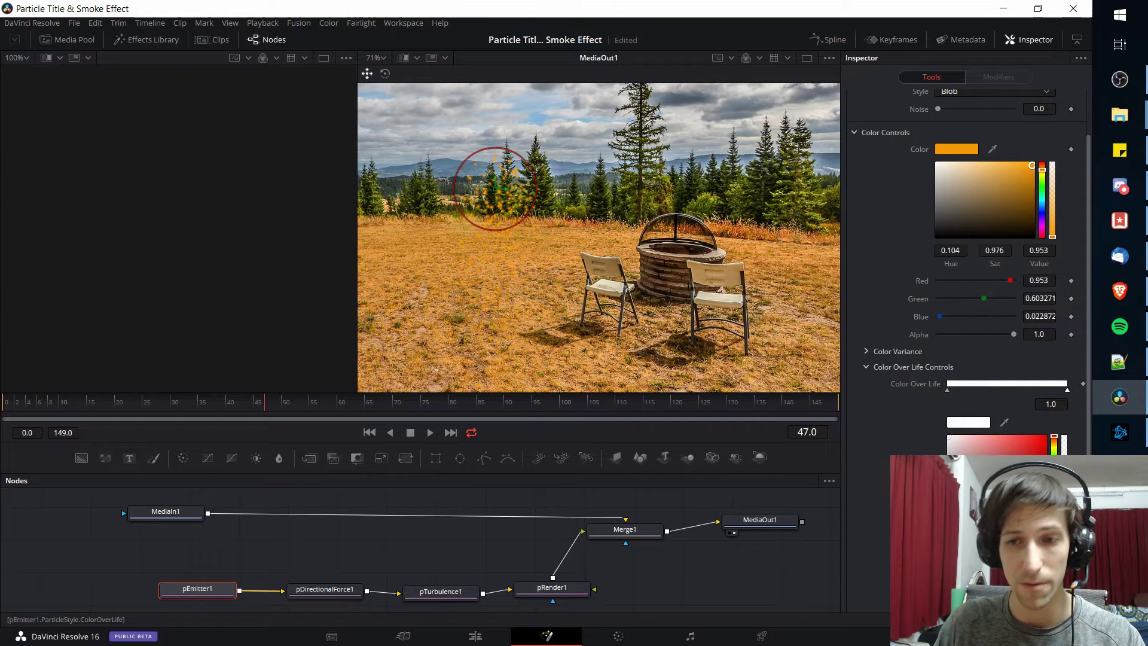
left_click_drag(969, 473, 949, 510)
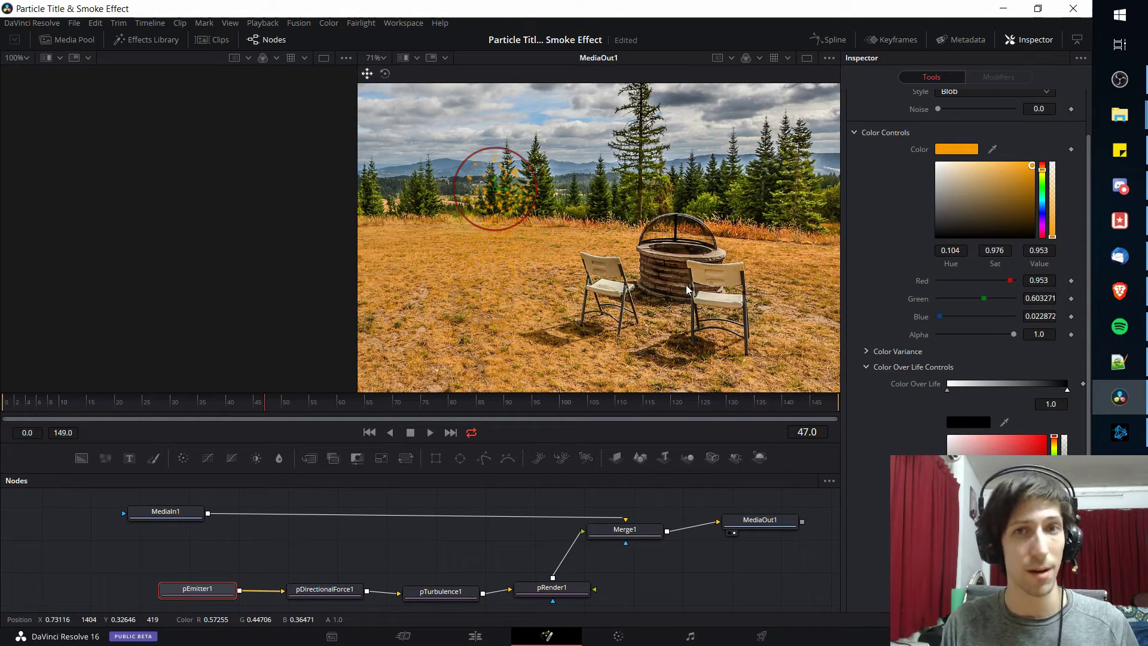
left_click(948, 391)
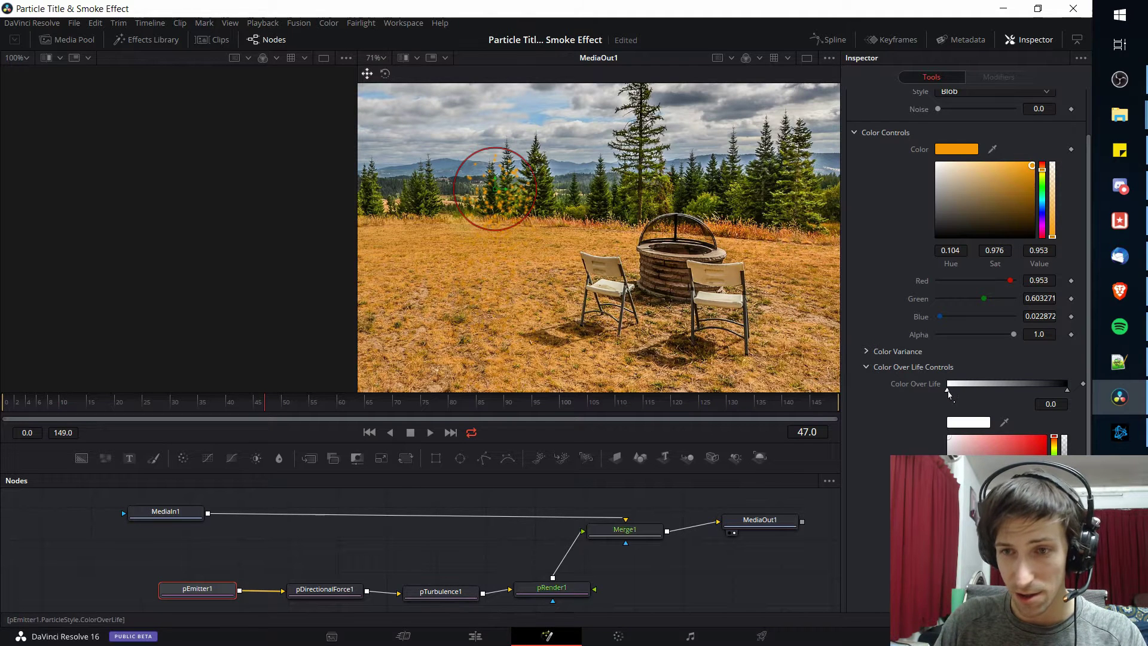
left_click(1046, 440)
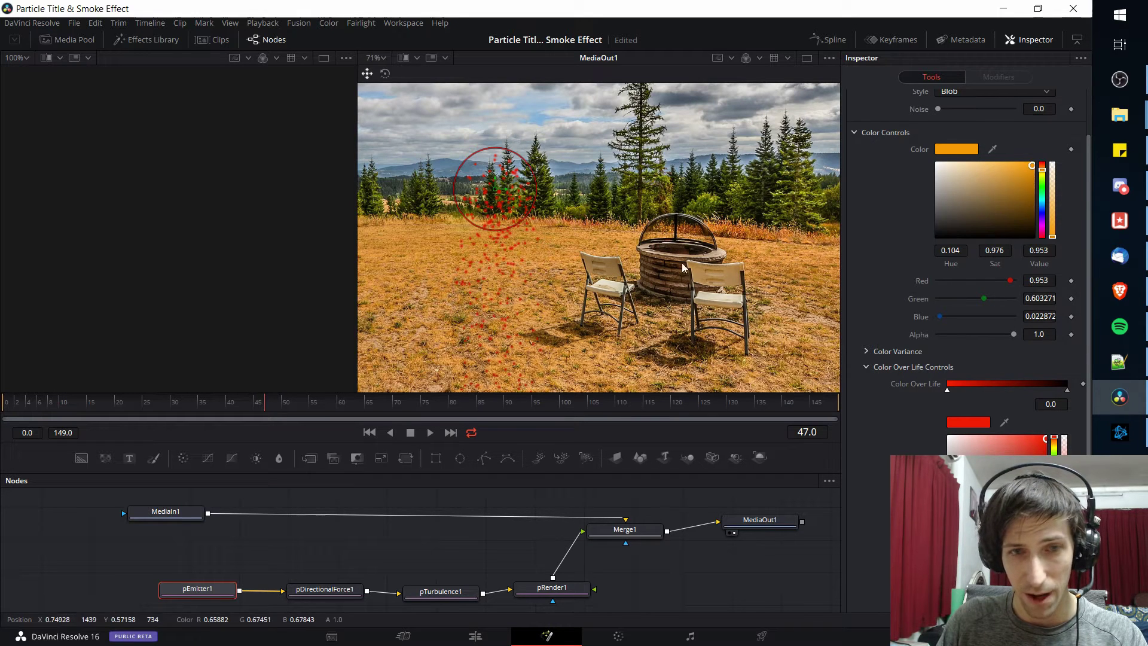
scroll(913, 366, "up", 2)
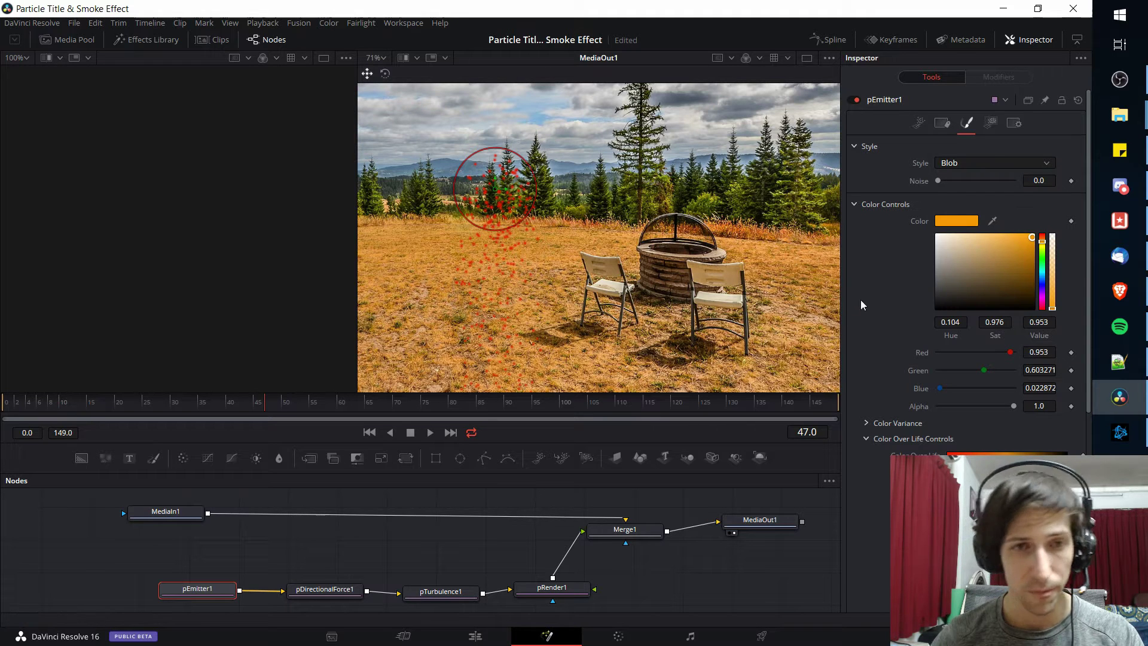
- Set the emitter's Region to Bezier
left_click(990, 124)
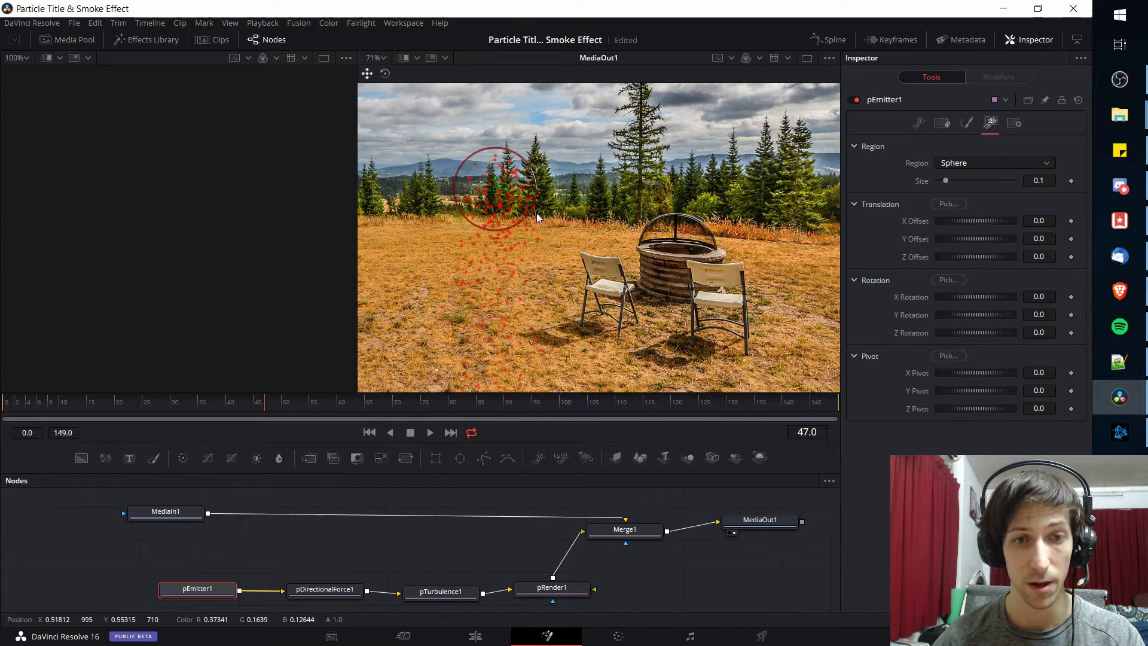
left_click(983, 162)
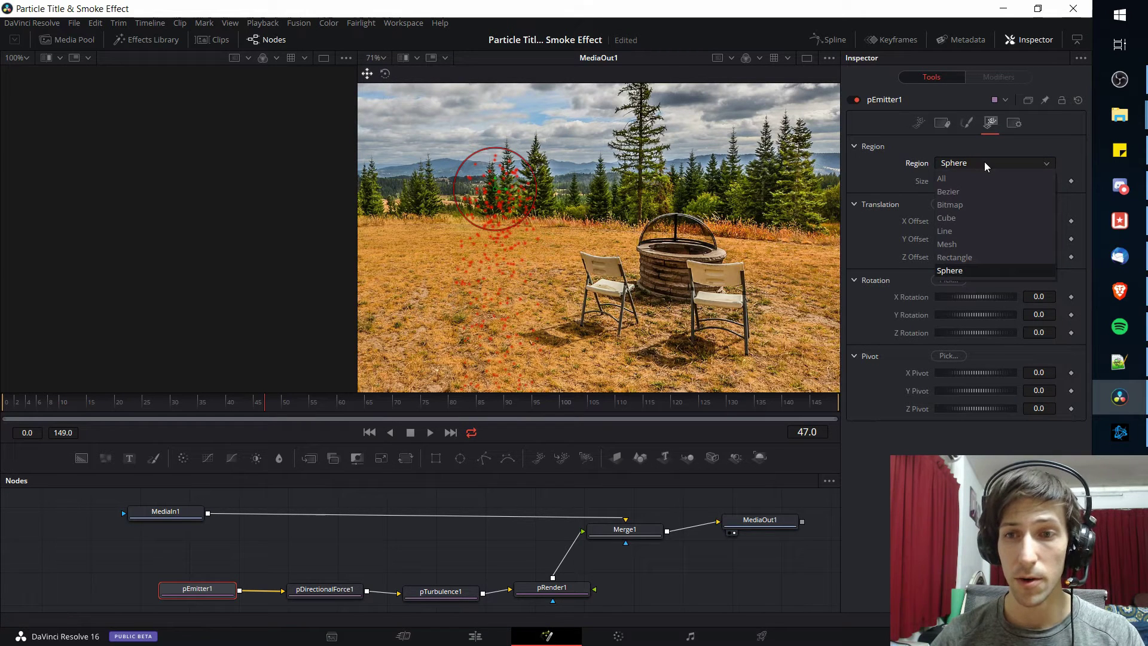
left_click(838, 227)
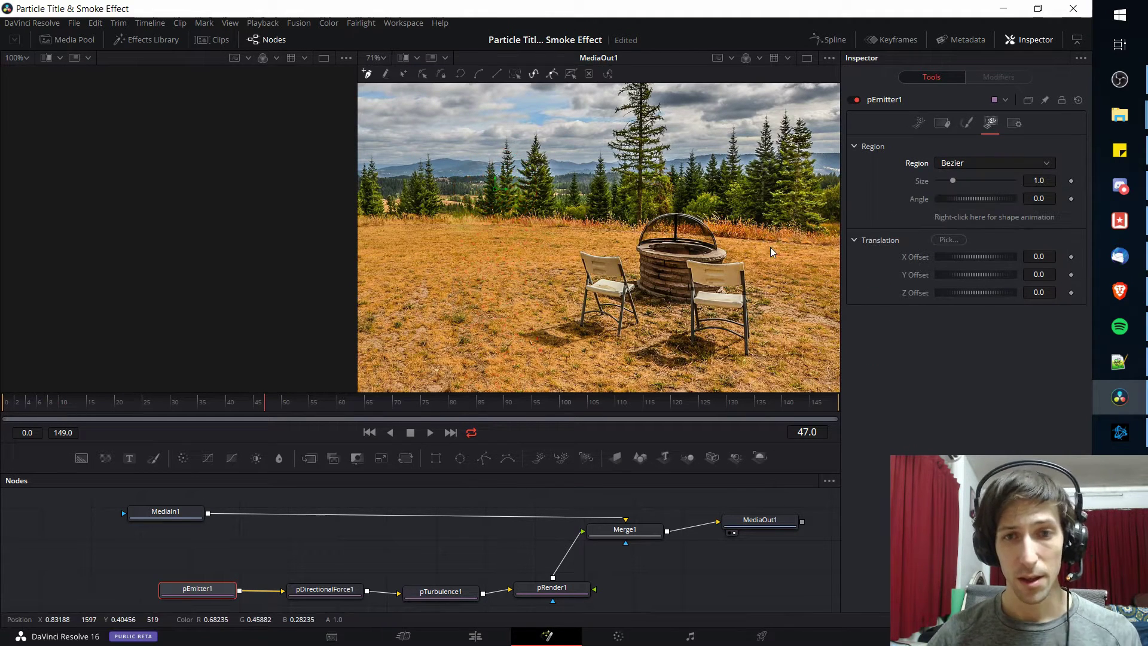
- Draw a closed Bezier emission region around the firepit's opening
scroll(770, 258, "up", 2)
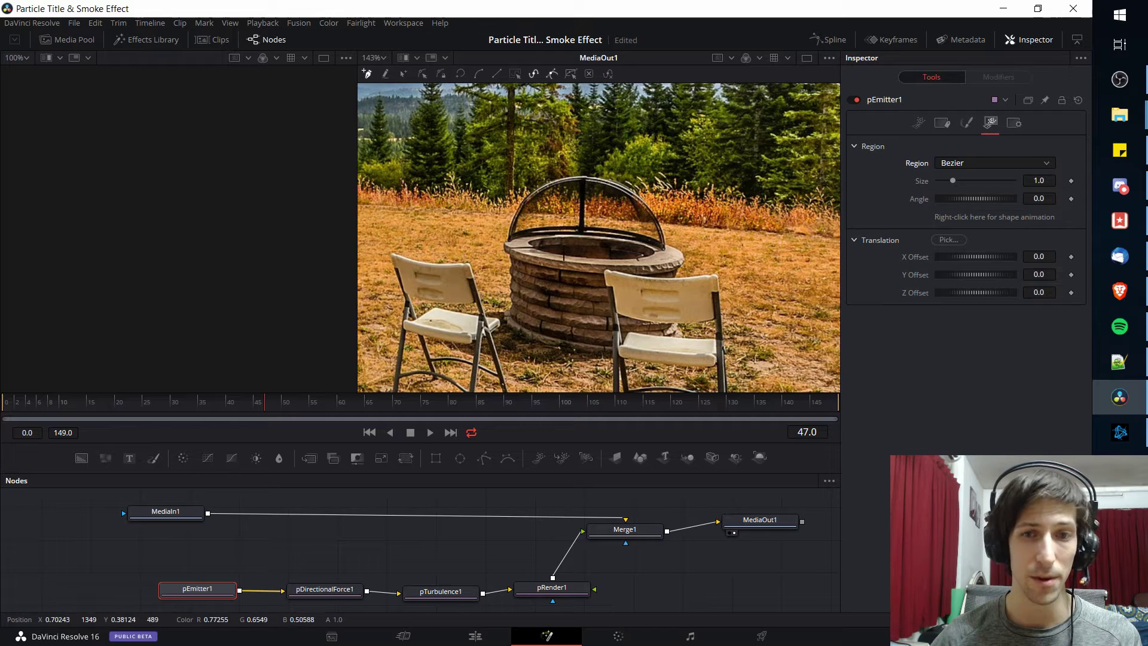
left_click_drag(596, 220, 601, 236)
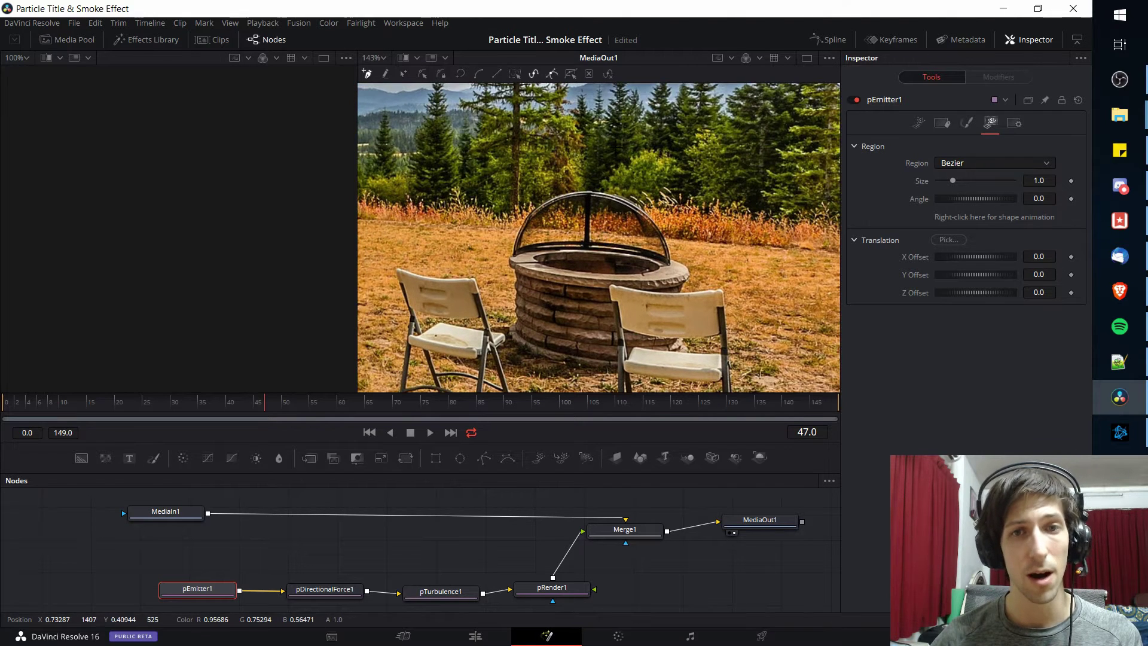
left_click(535, 258)
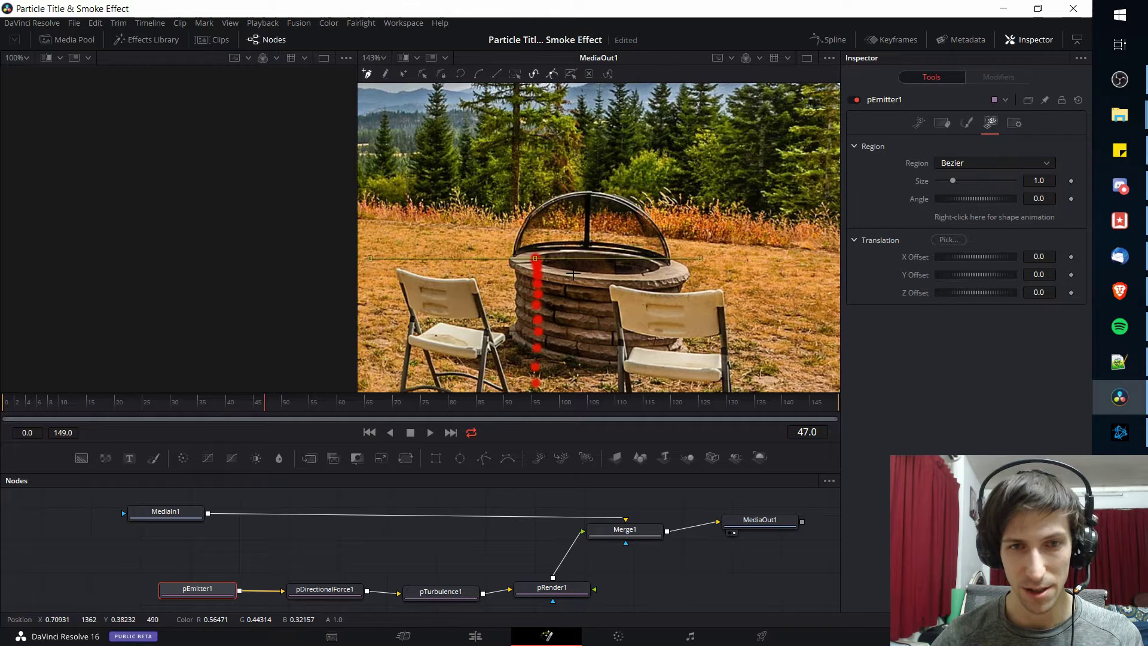
left_click(604, 274)
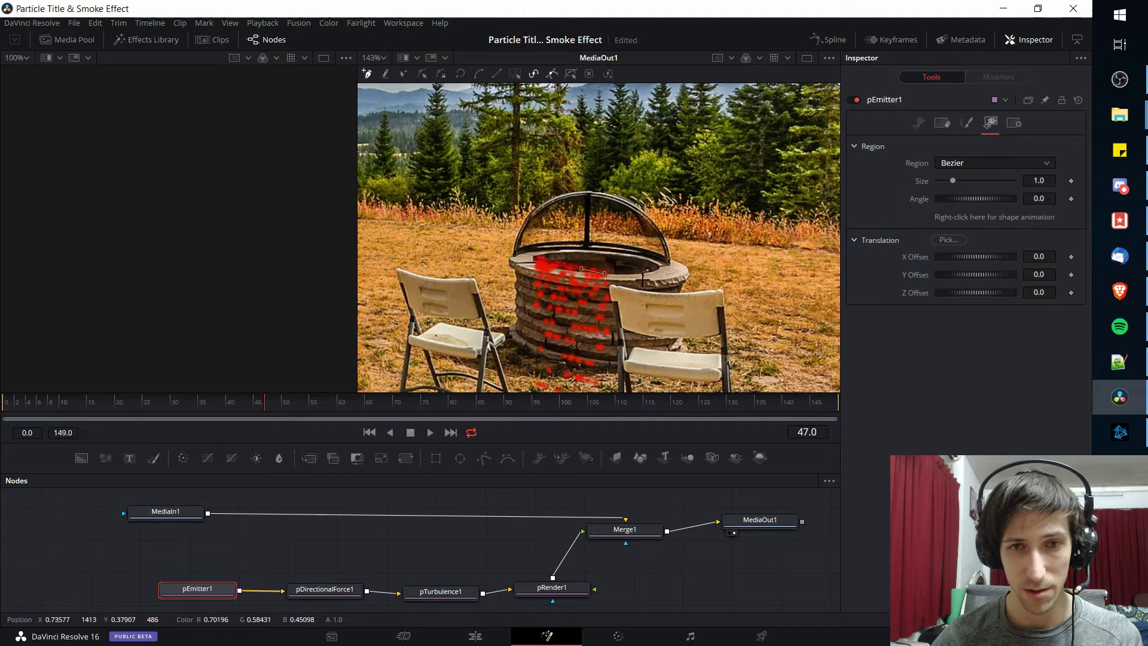
left_click(662, 268)
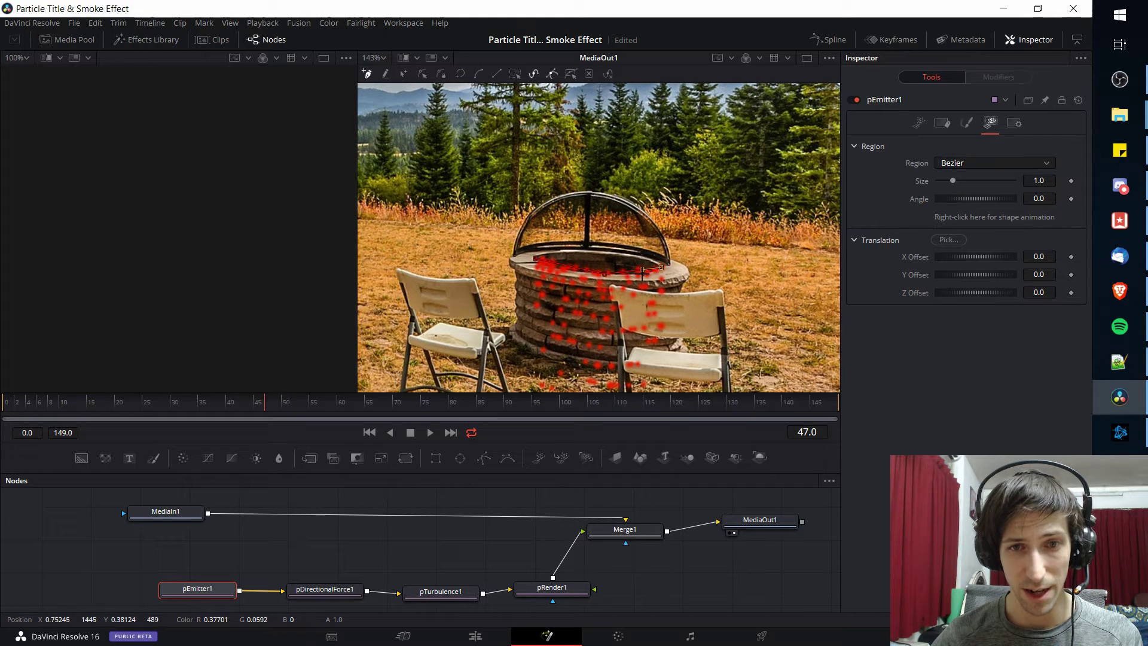
left_click_drag(643, 270, 647, 274)
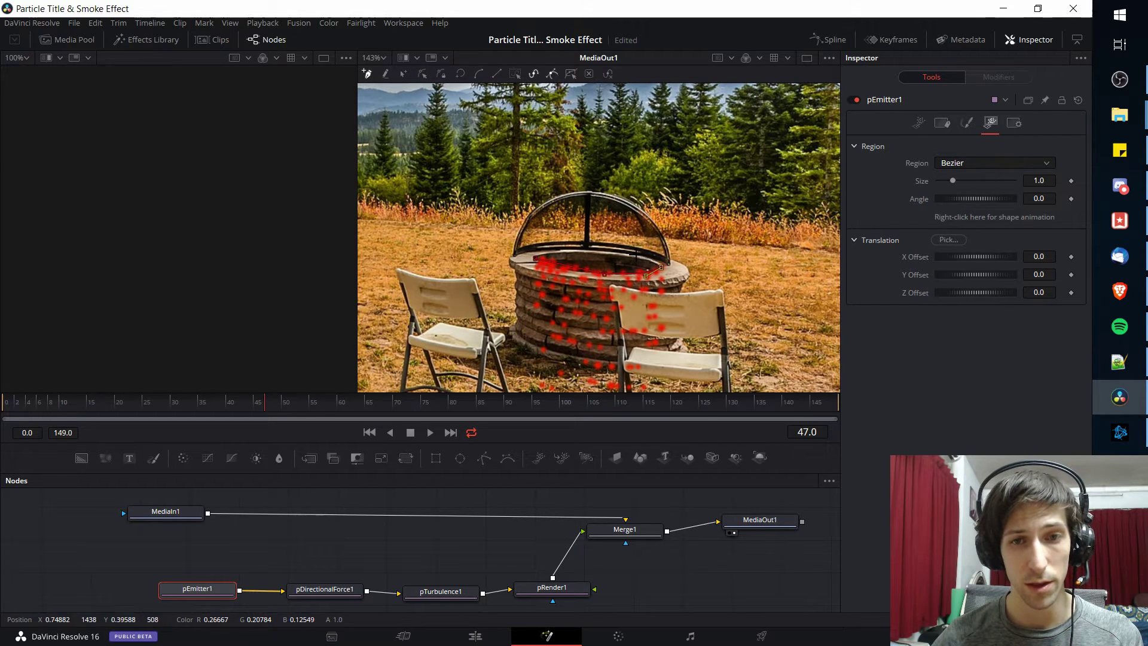
left_click_drag(535, 258, 631, 287)
scroll(554, 271, "down", 2)
- Expand the emitter's Velocity settings and check how the particles travel below the firepit
left_click(921, 123)
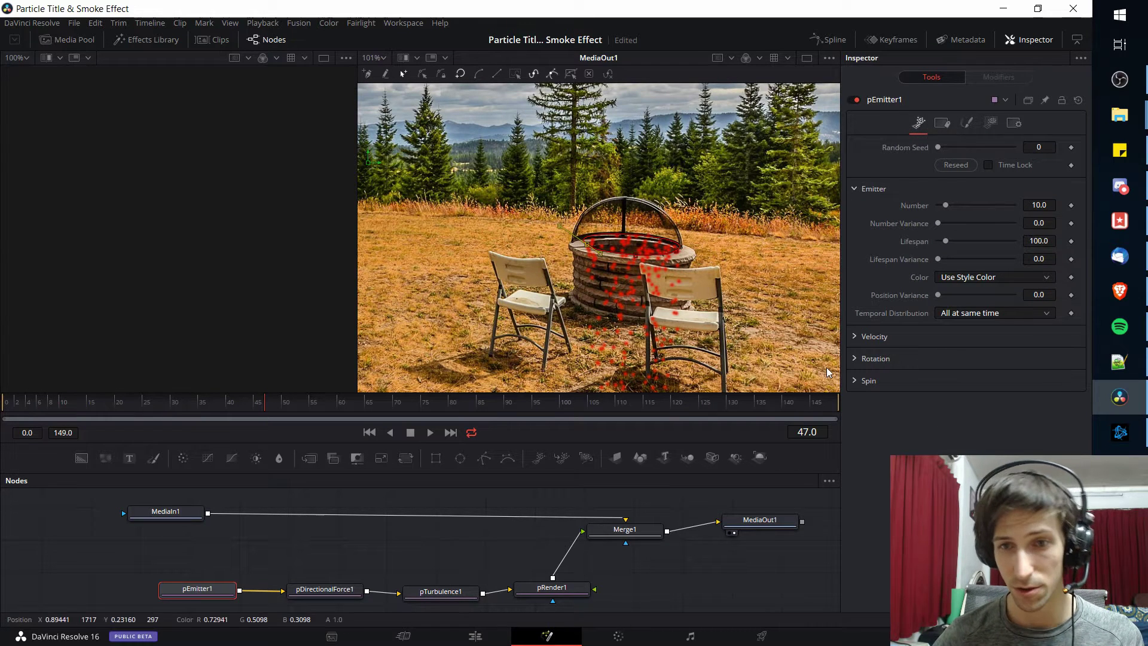
left_click(855, 337)
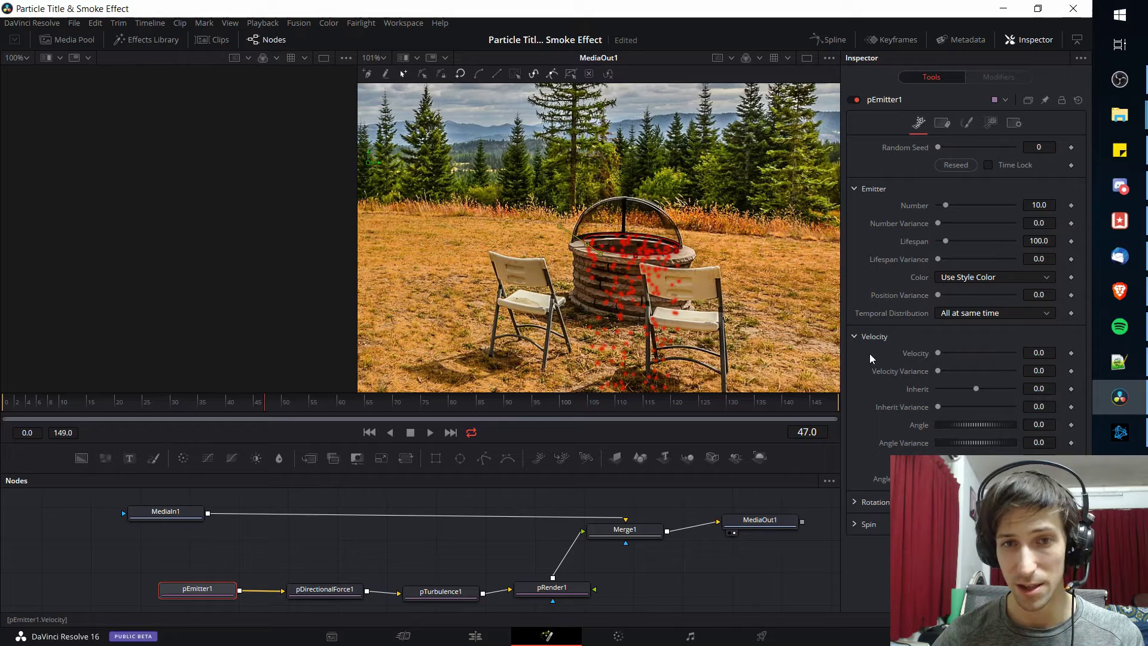
left_click_drag(751, 370, 681, 212)
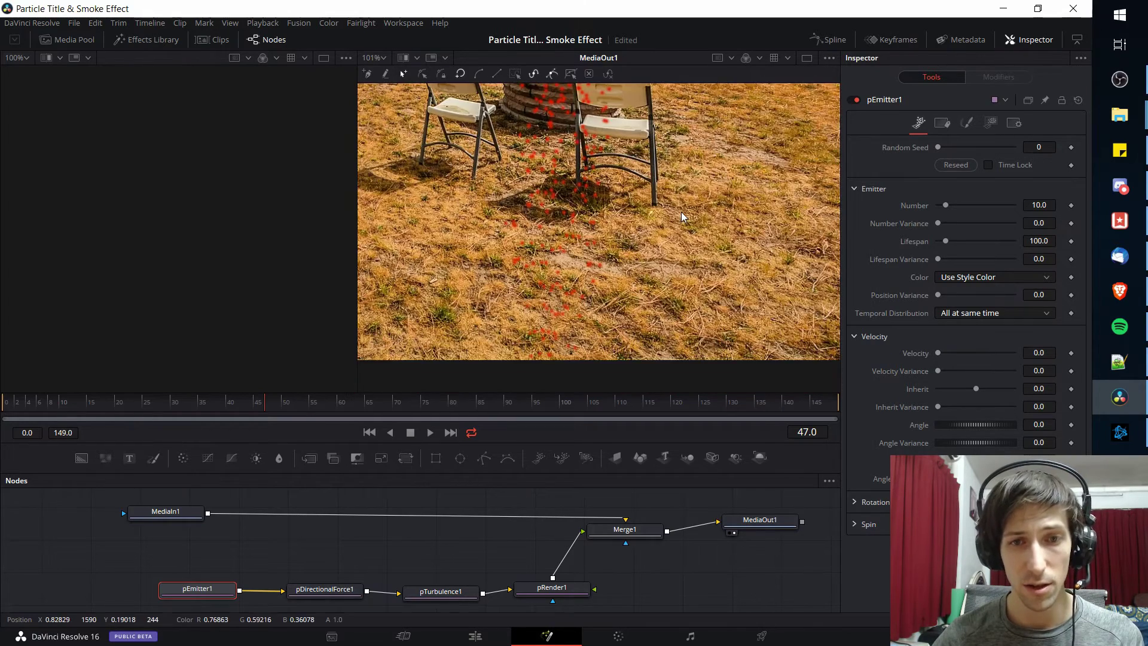
scroll(681, 213, "down", 3)
left_click_drag(574, 153, 582, 177)
- Set the Direction of the directional force to 90 so the particles rise from the firepit
left_click(325, 590)
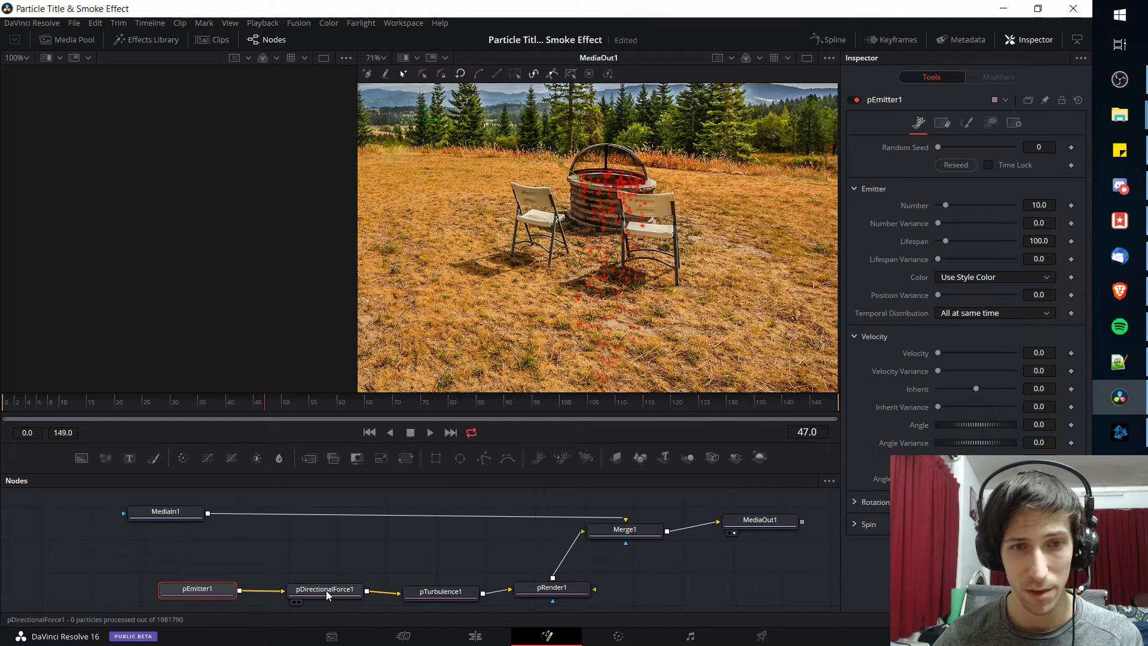
scroll(325, 590, "down", 1)
left_click(325, 583)
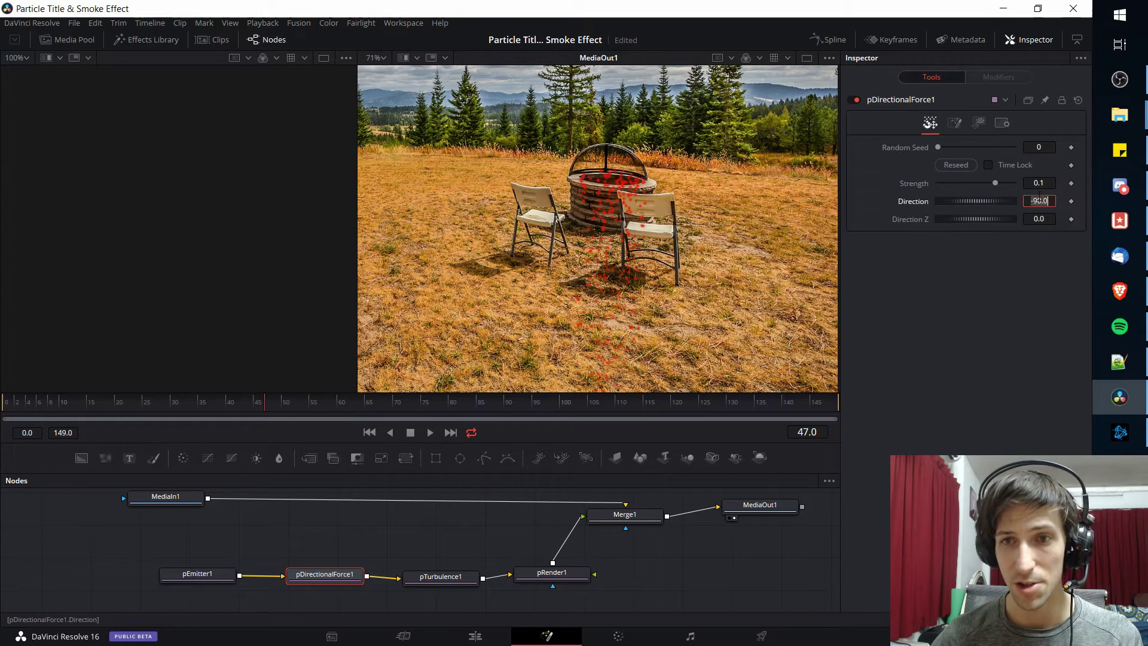
type("90")
key("Return")
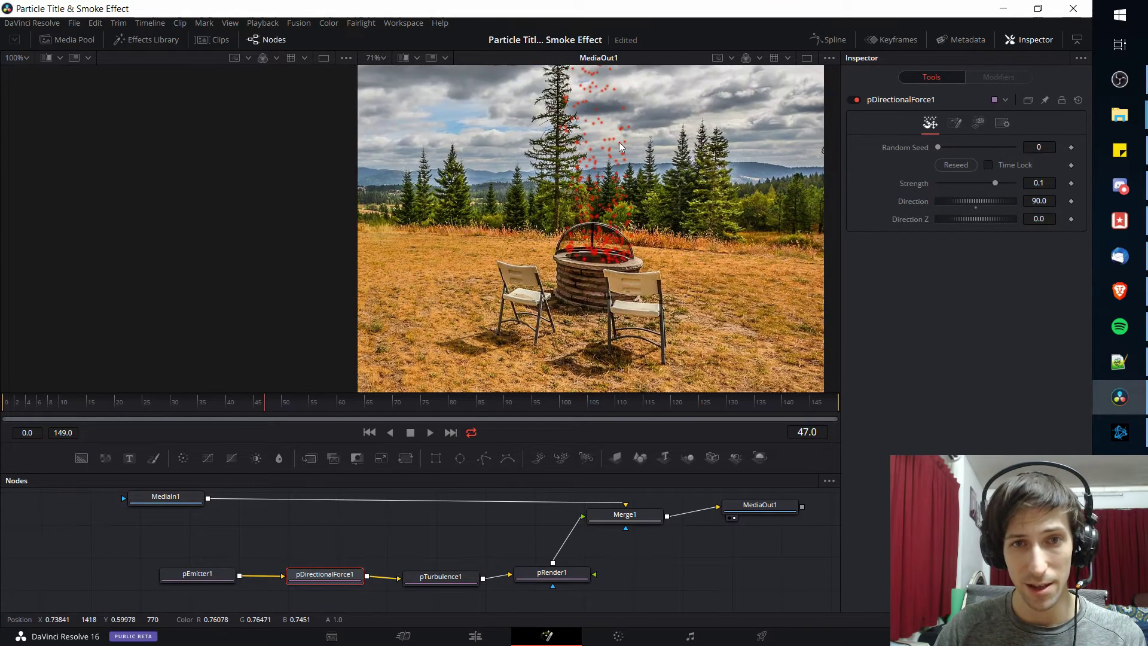
- Inspect the particle stream from the firepit up to the top of the sky
scroll(621, 151, "down", 3)
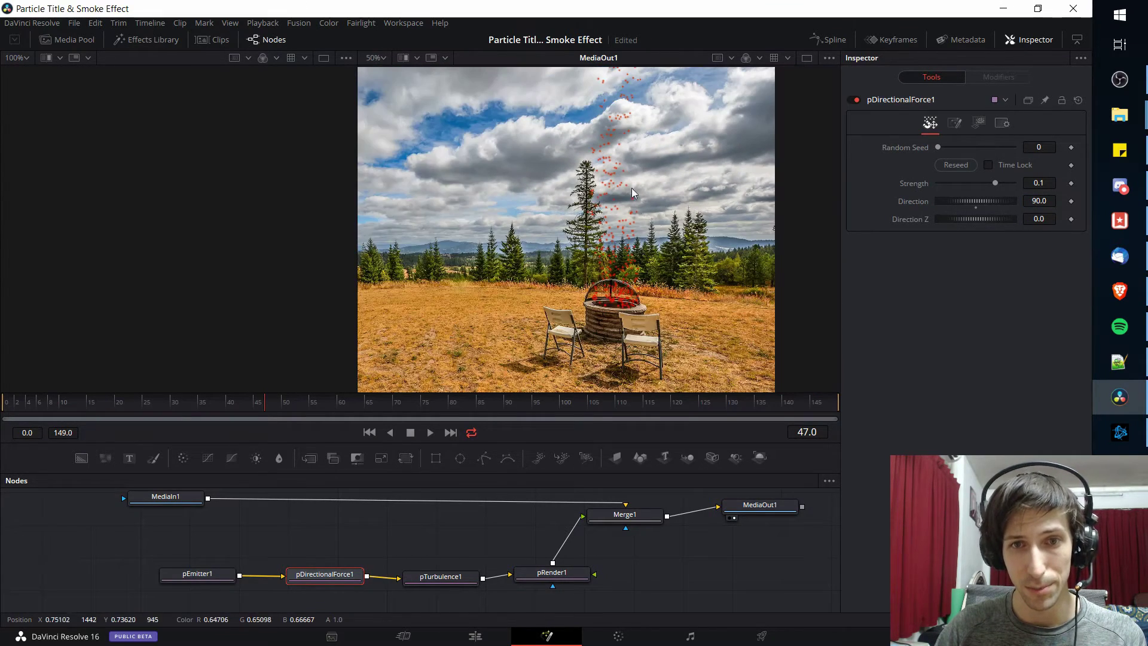
left_click_drag(635, 210, 629, 248)
left_click_drag(643, 307, 643, 235)
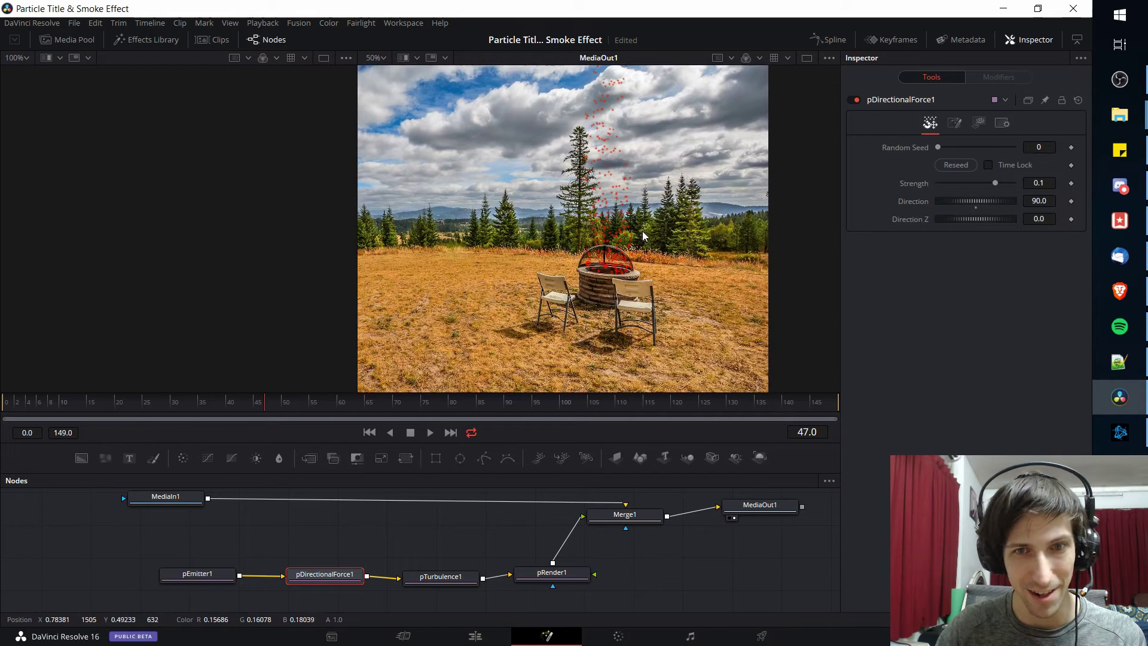
scroll(658, 265, "up", 2)
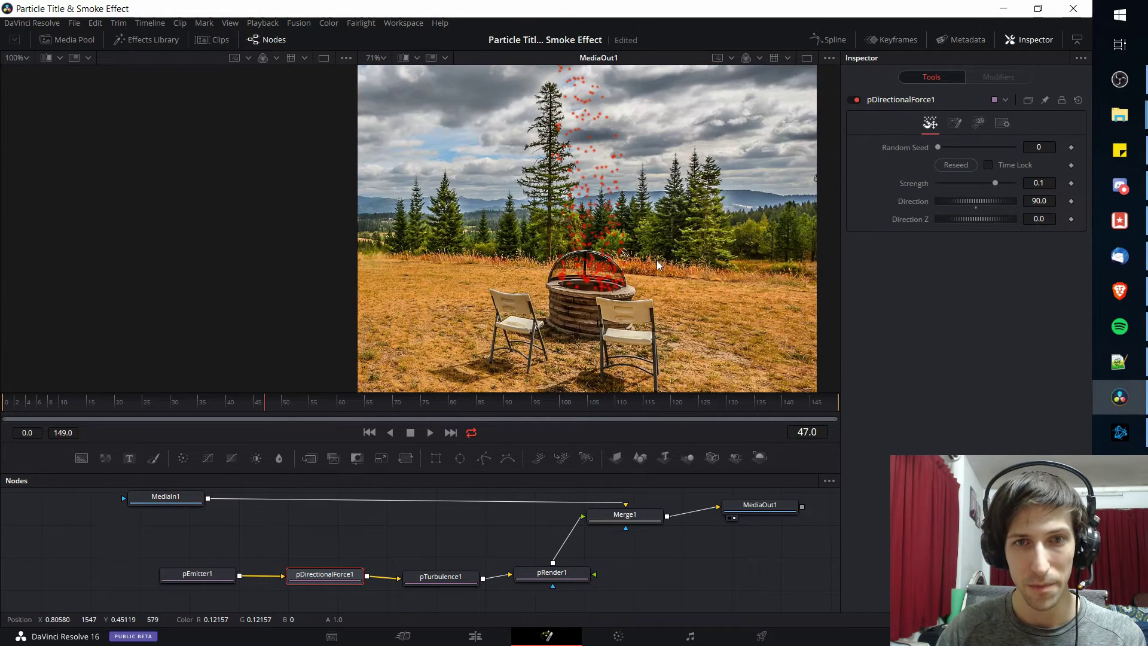
scroll(703, 166, "up", 4)
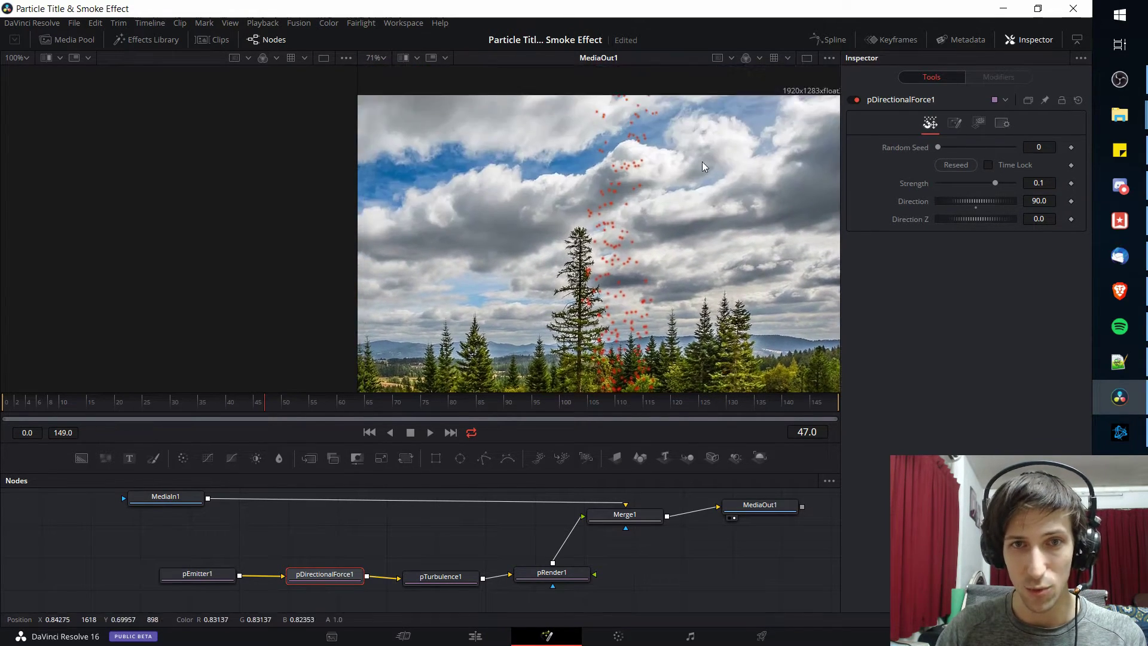
scroll(697, 144, "down", 3)
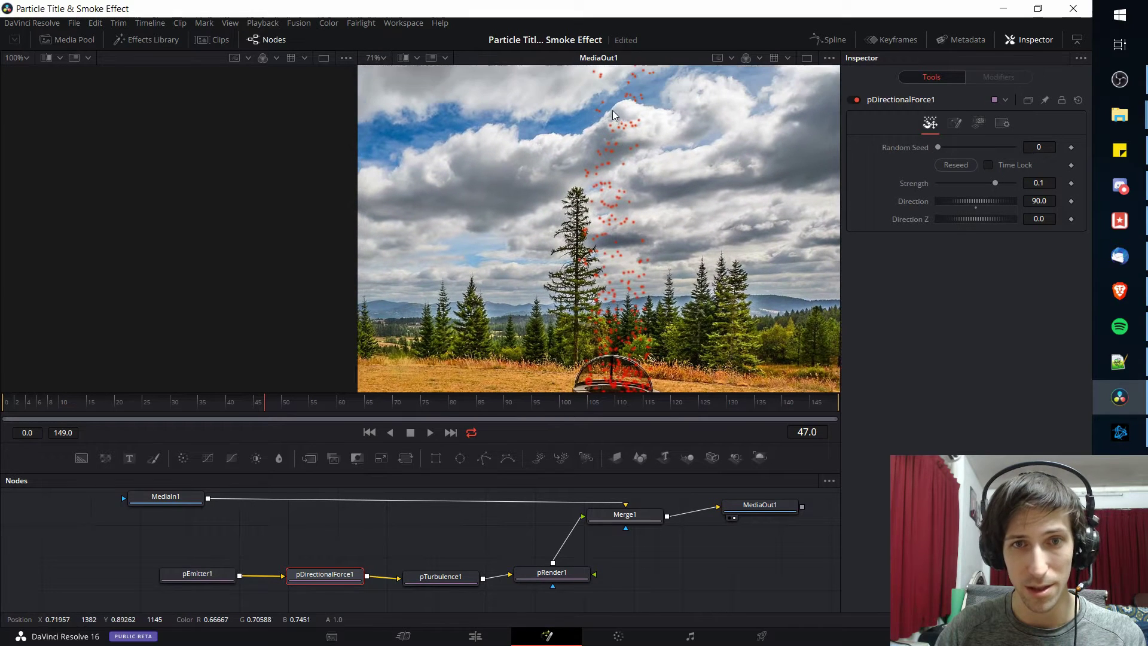
scroll(658, 210, "down", 5)
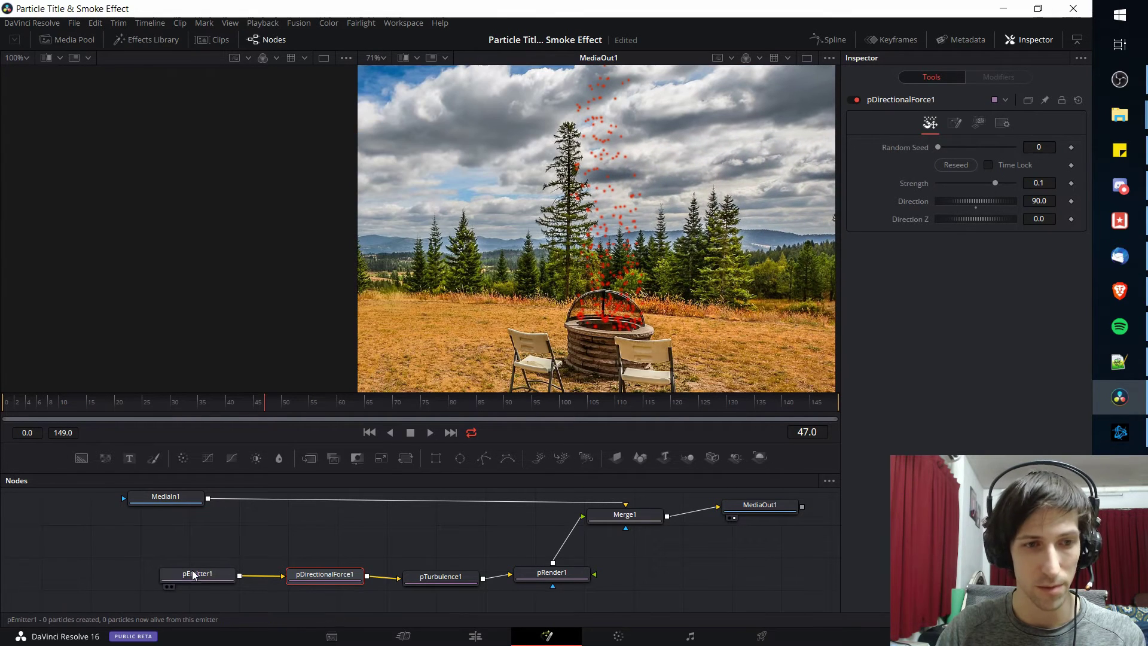
- Set the particle emitter's Lifespan to 30
left_click(193, 574)
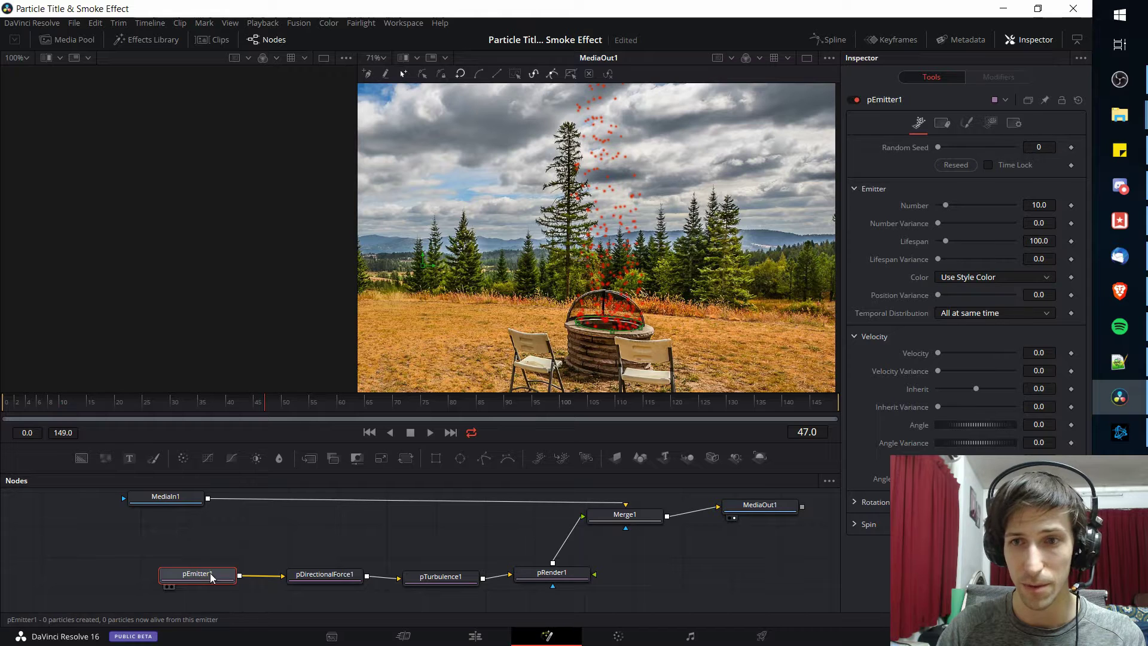
left_click(1045, 241)
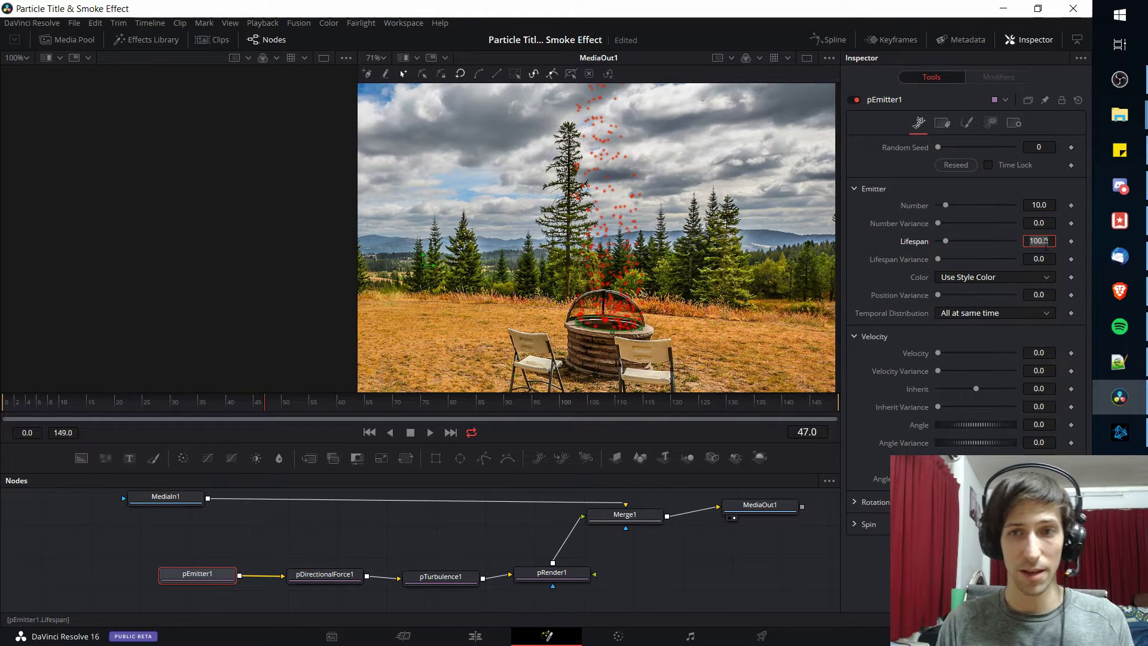
type("30")
key("Tab")
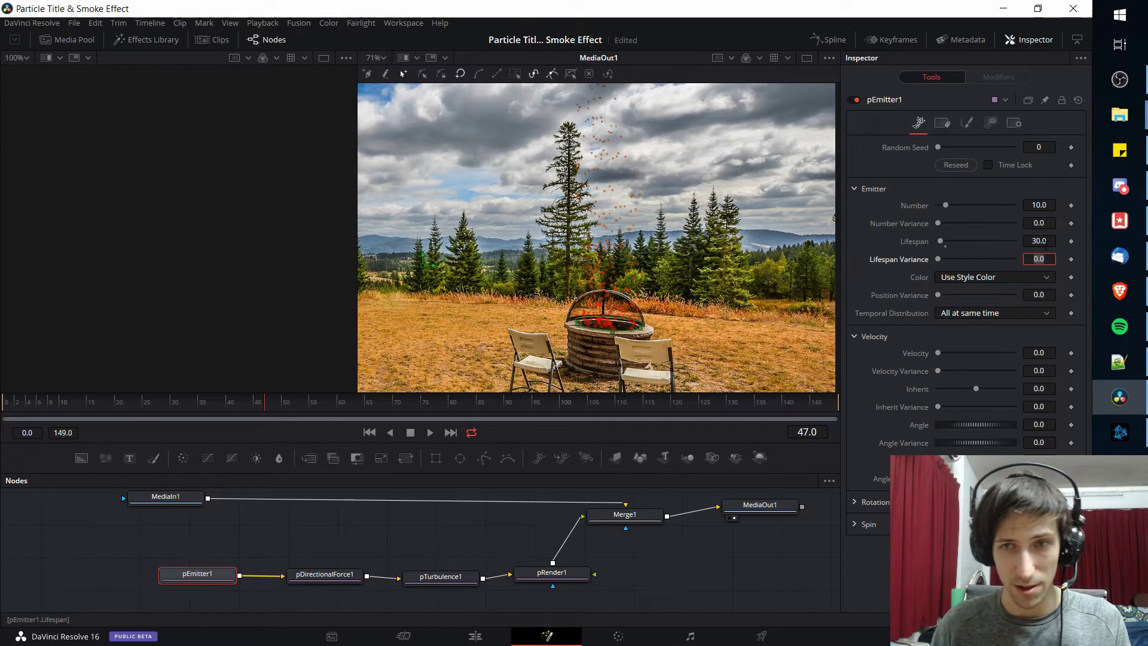
left_click_drag(637, 162, 640, 225)
left_click_drag(625, 79, 619, 158)
scroll(622, 221, "down", 3)
scroll(589, 220, "down", 3)
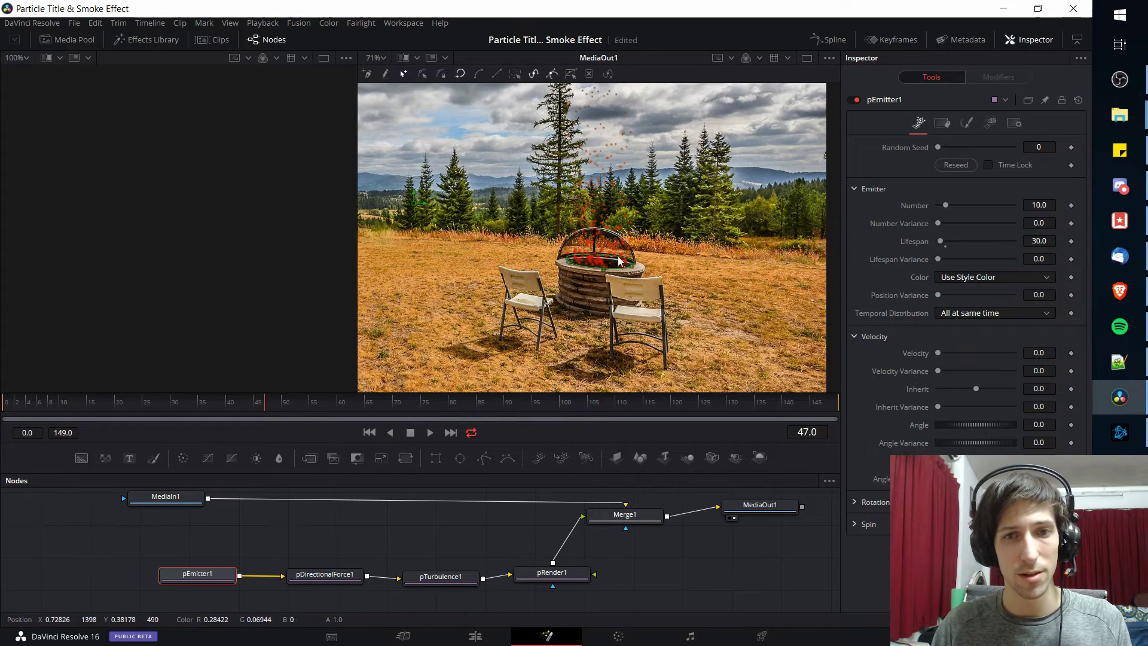
- Lower the directional force's Strength to 0.01
left_click(323, 574)
scroll(497, 291, "up", 1)
scroll(497, 291, "up", 5)
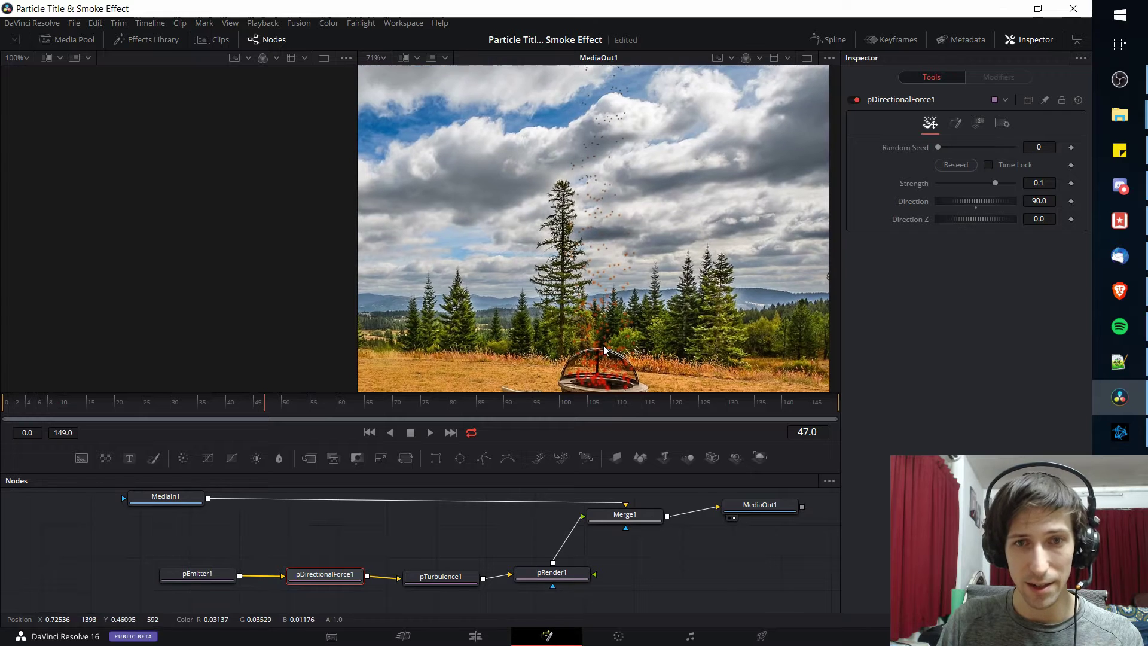
scroll(604, 350, "up", 3)
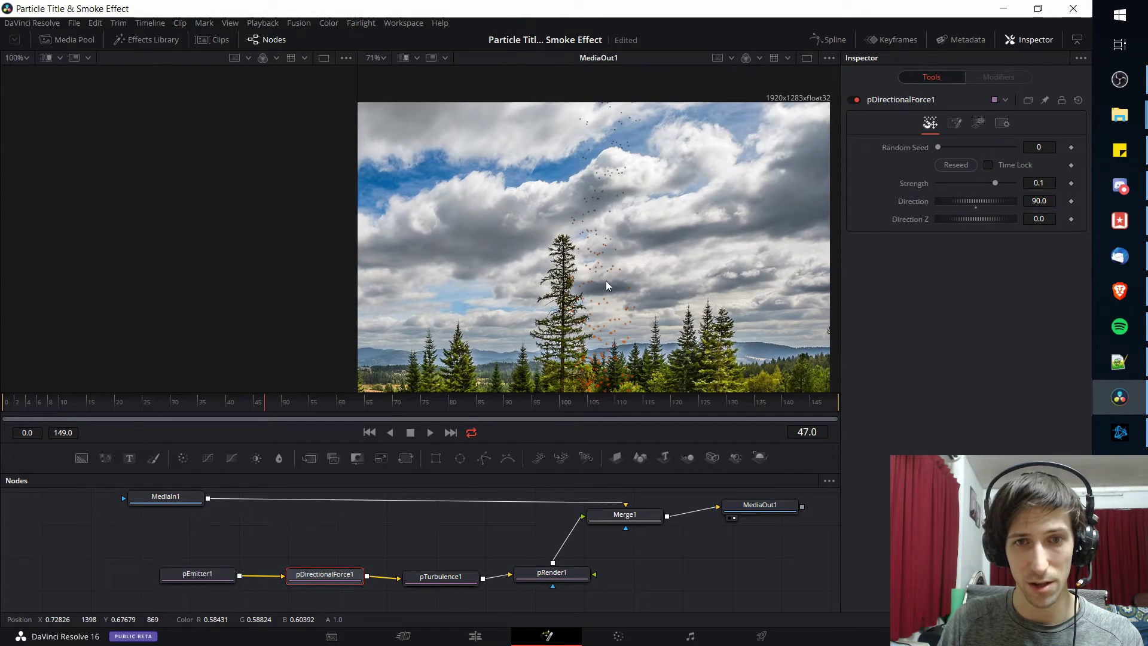
scroll(622, 293, "down", 1)
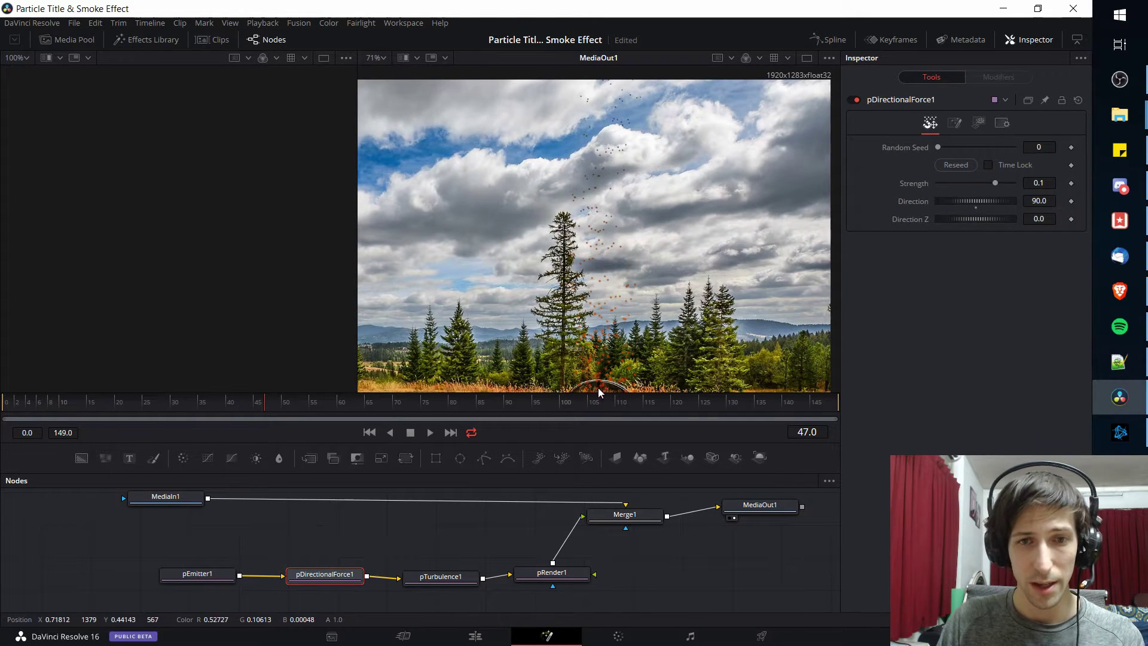
scroll(605, 365, "down", 3)
scroll(618, 252, "up", 5)
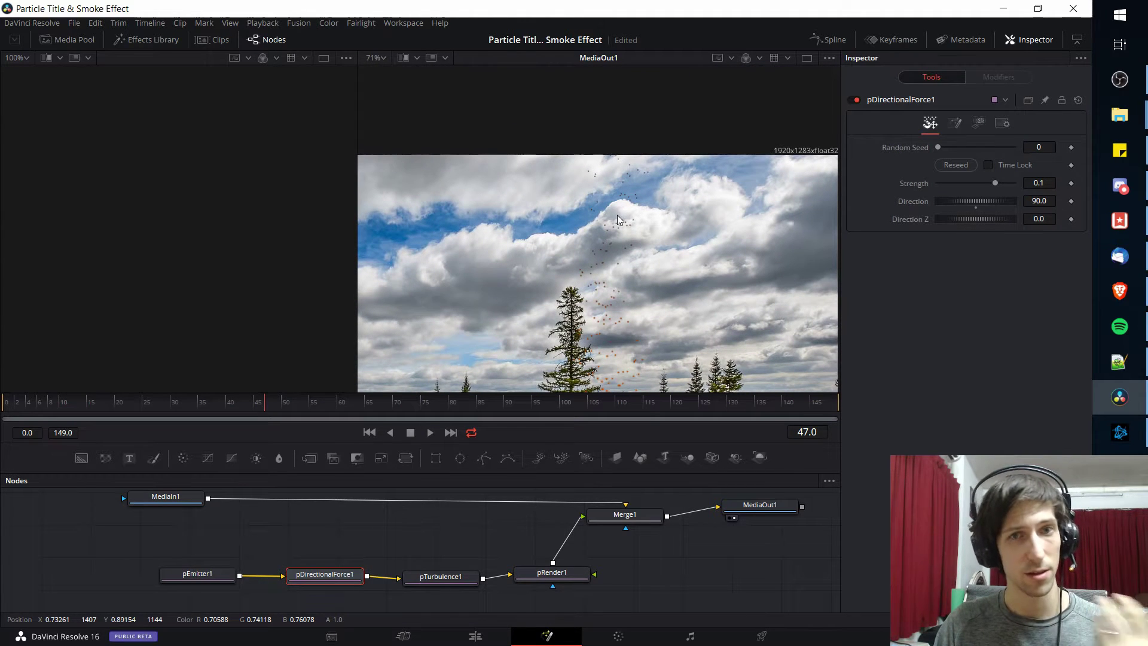
scroll(621, 256, "down", 3)
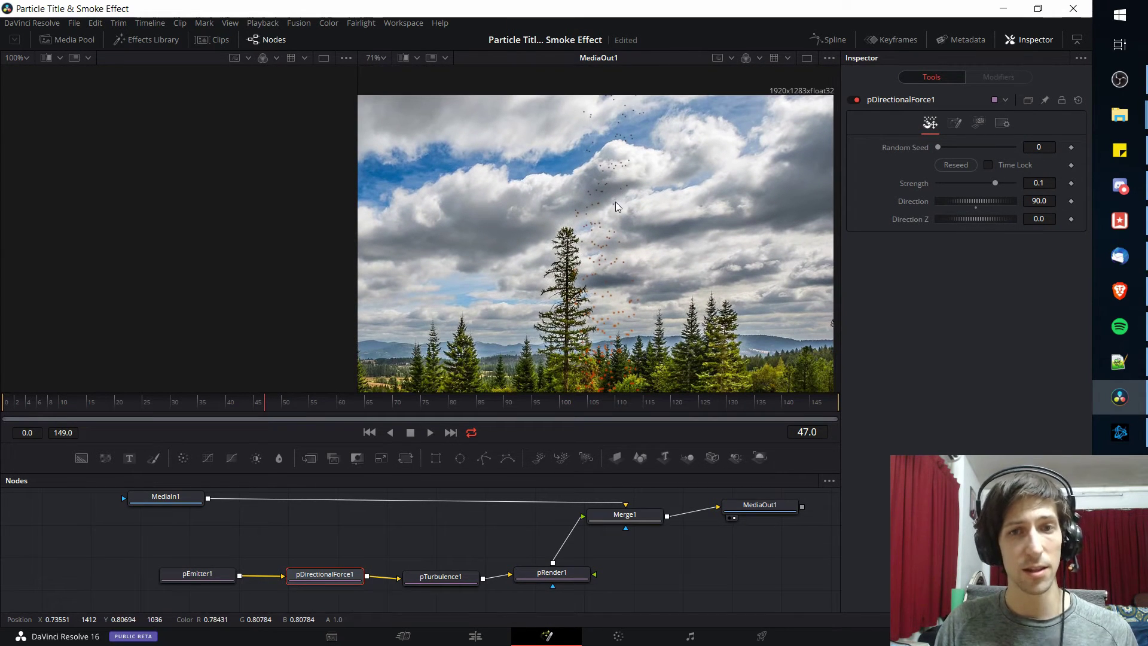
scroll(723, 281, "down", 1)
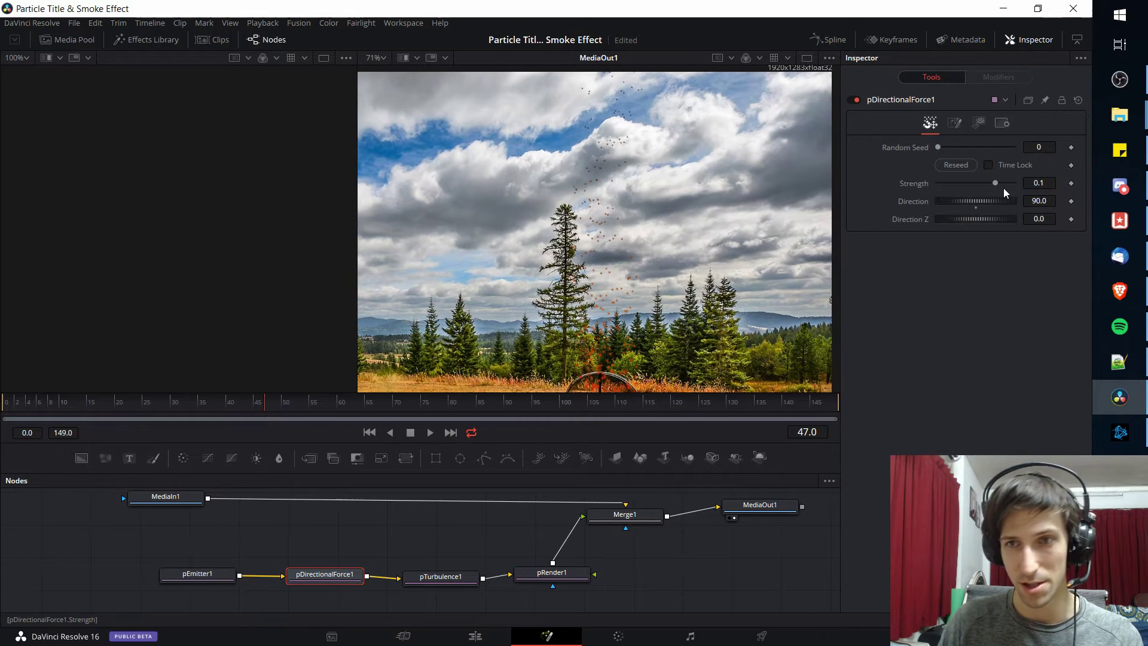
left_click(1039, 183)
type("0.01")
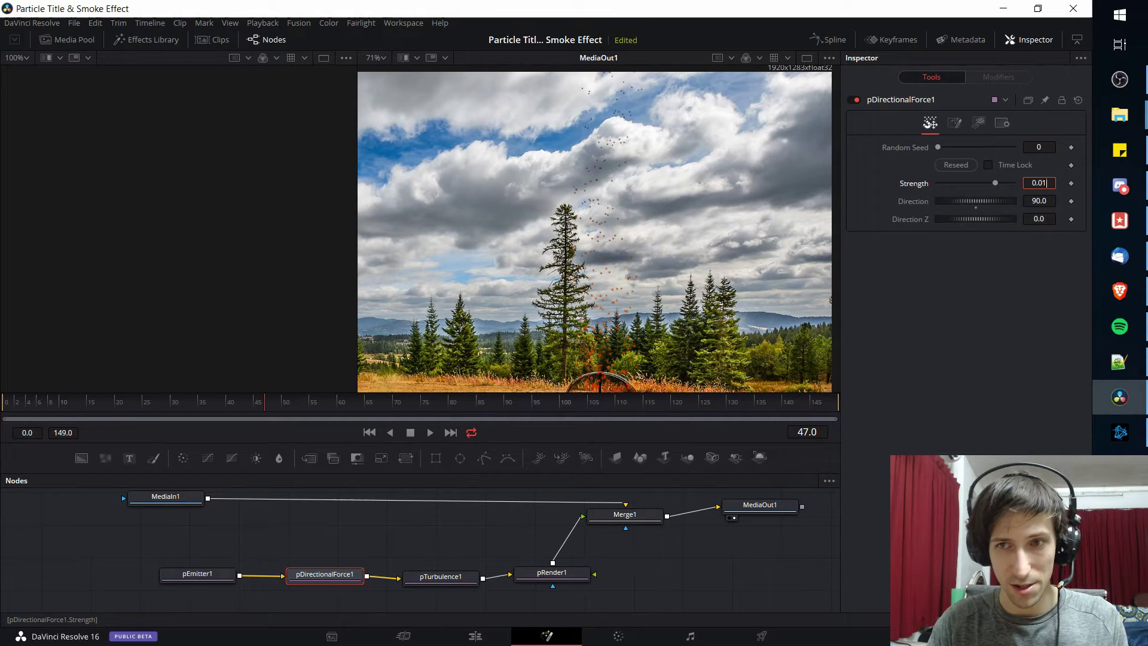
key("Return")
scroll(610, 170, "down", 5)
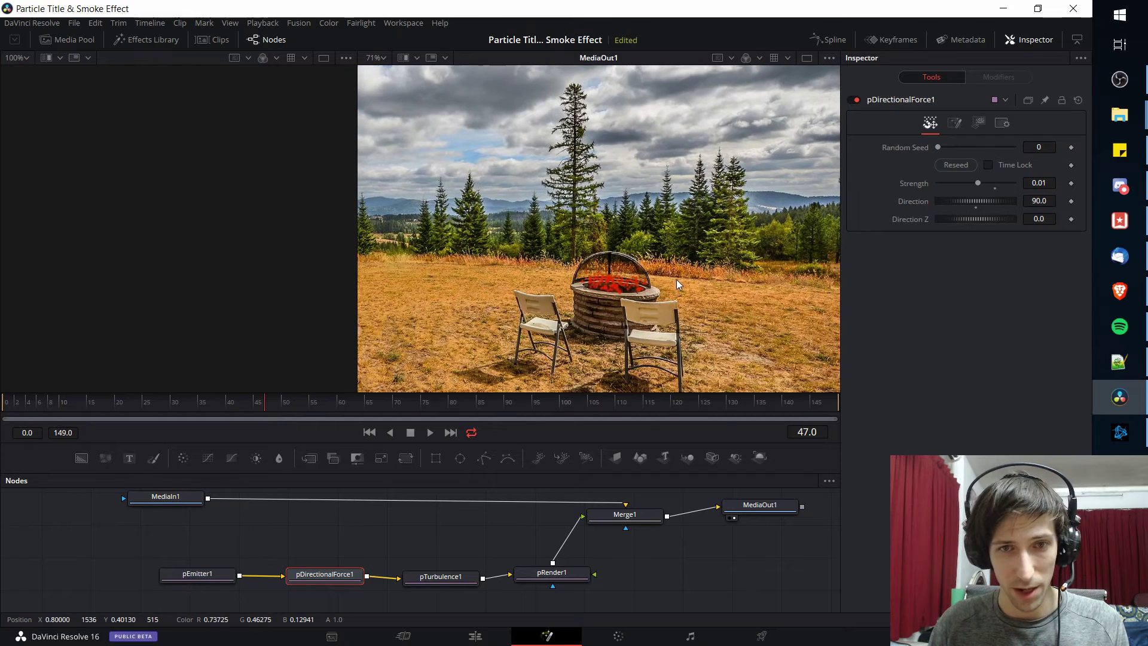
scroll(677, 279, "up", 3)
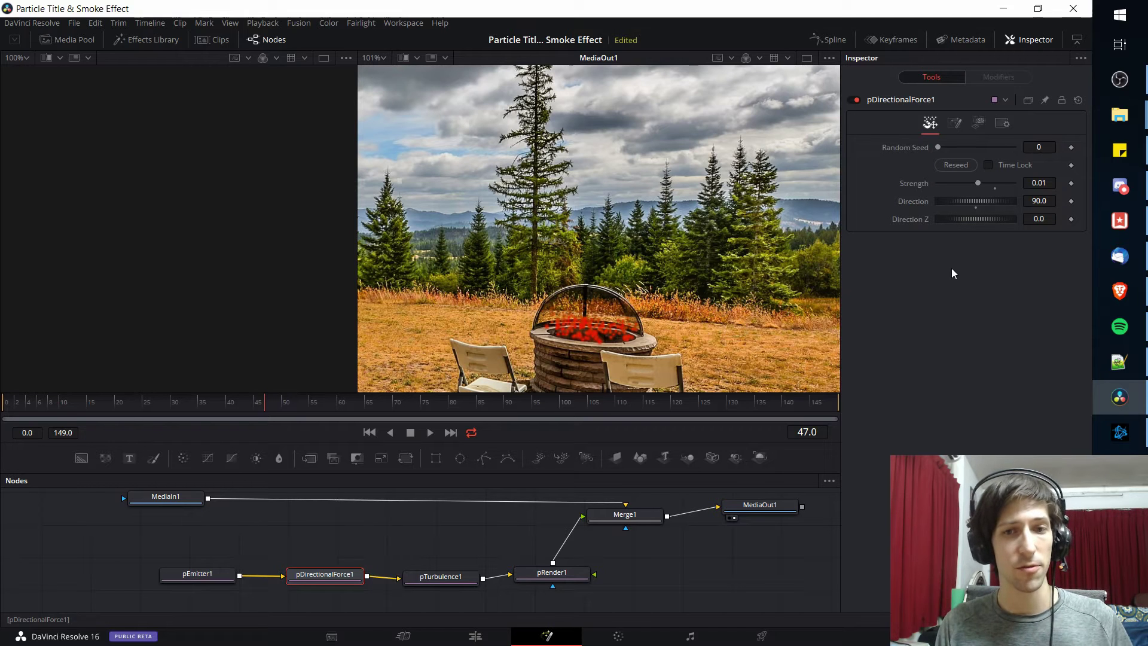
- Play back the emitter's particles from an early frame and check their movement around the firepit
left_click(219, 574)
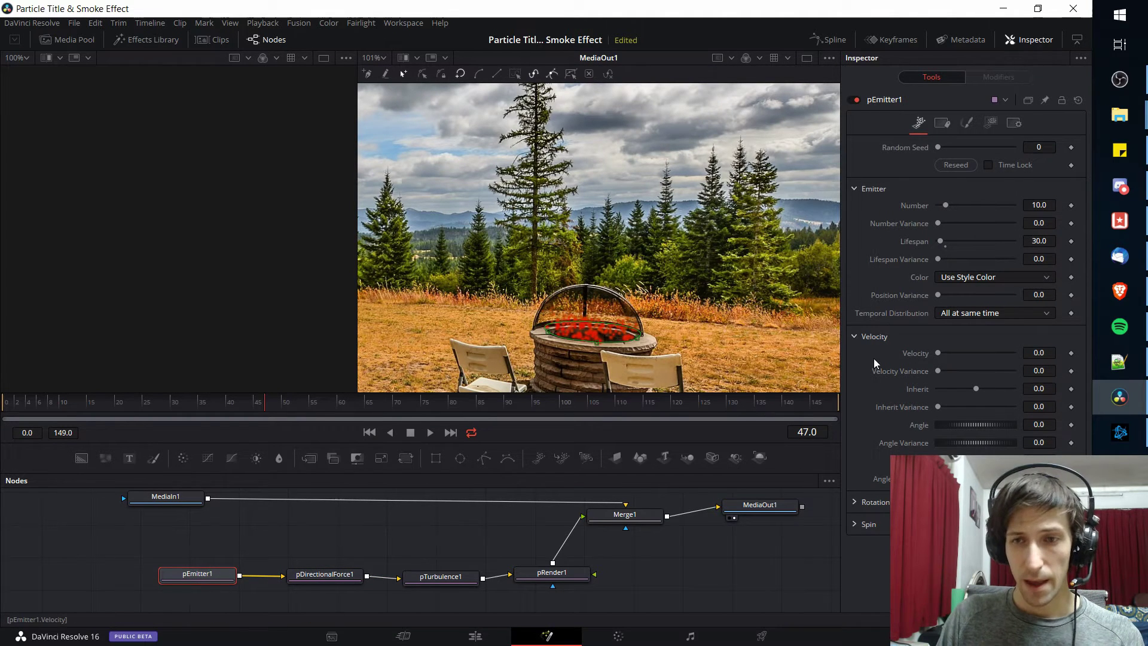
scroll(710, 326, "up", 2)
left_click_drag(165, 402, 98, 404)
left_click(76, 402)
left_click(431, 433)
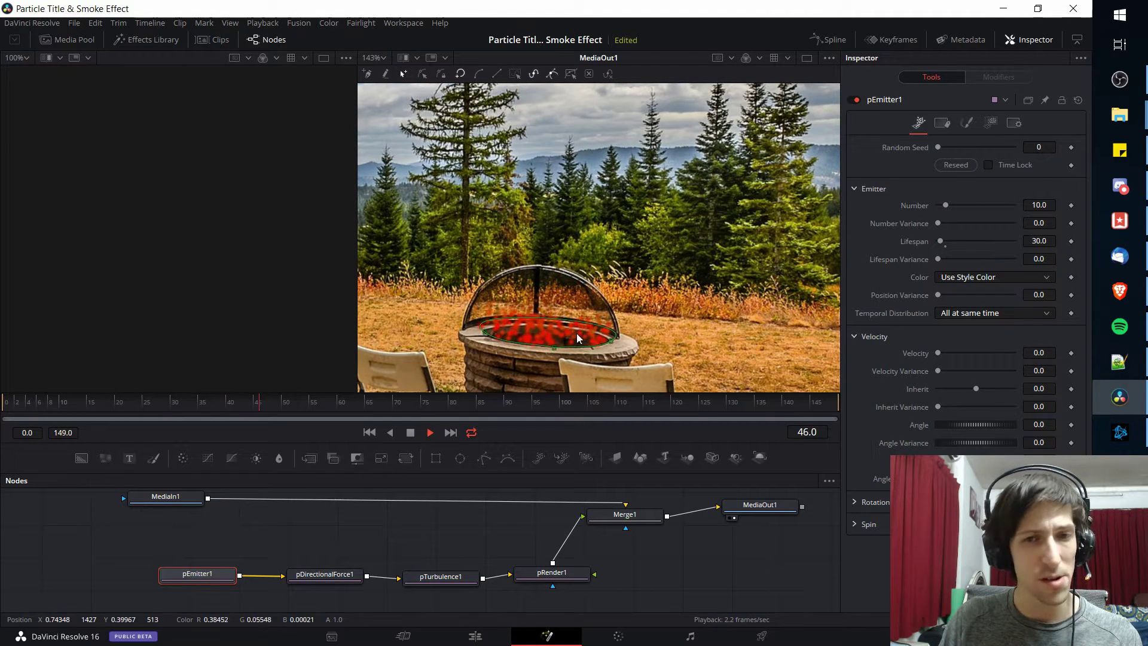
key("space")
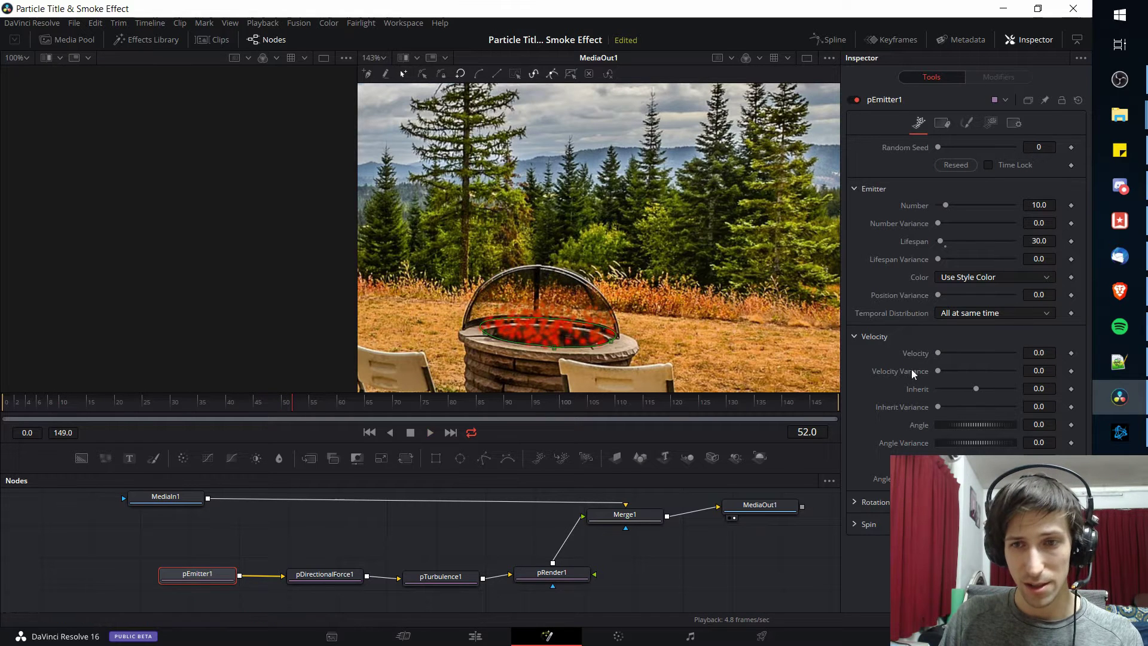
- Give the emitter a Velocity of 0.1 and an Angle of 90 so the particles shoot upward
left_click(1039, 353)
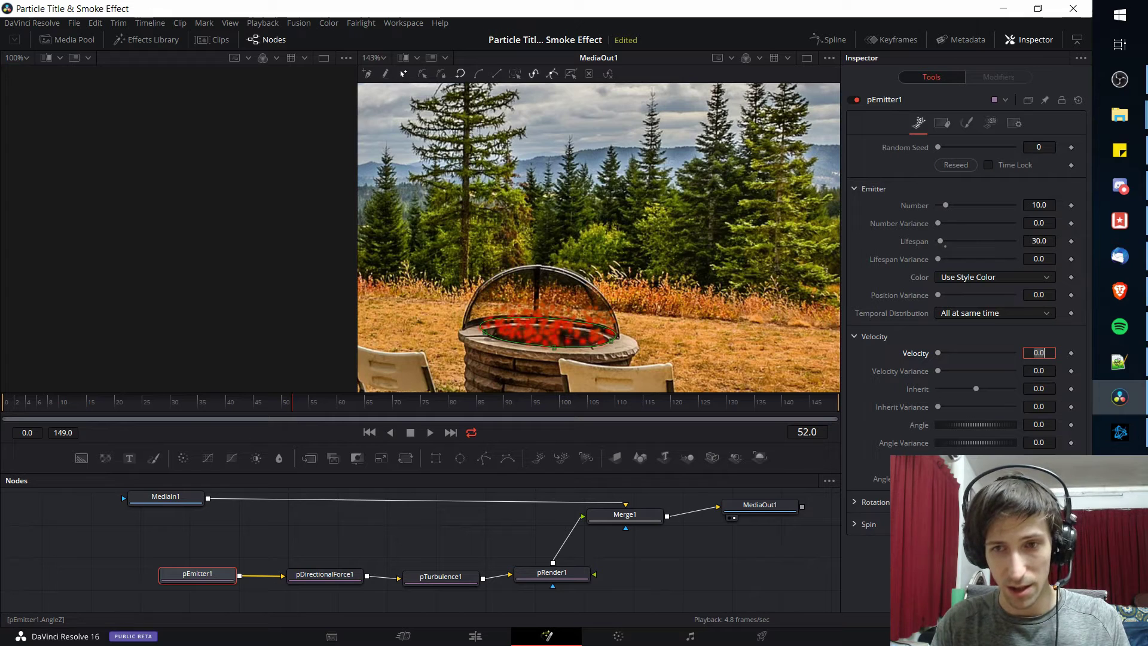
type("0.1")
key("Tab")
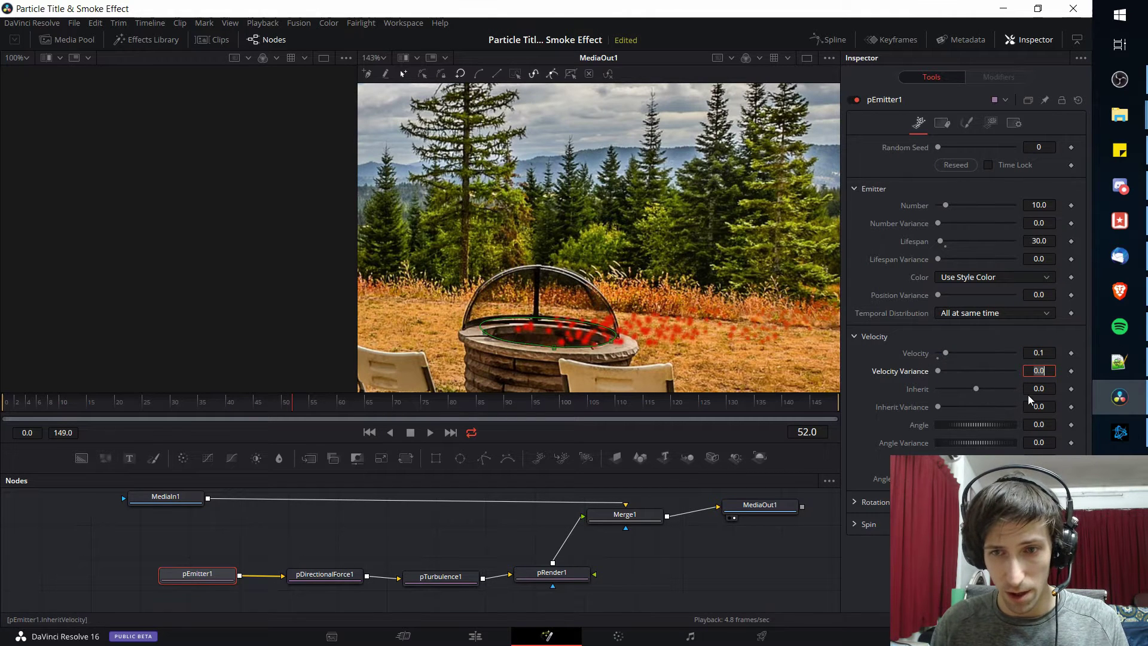
left_click(1044, 425)
type("9")
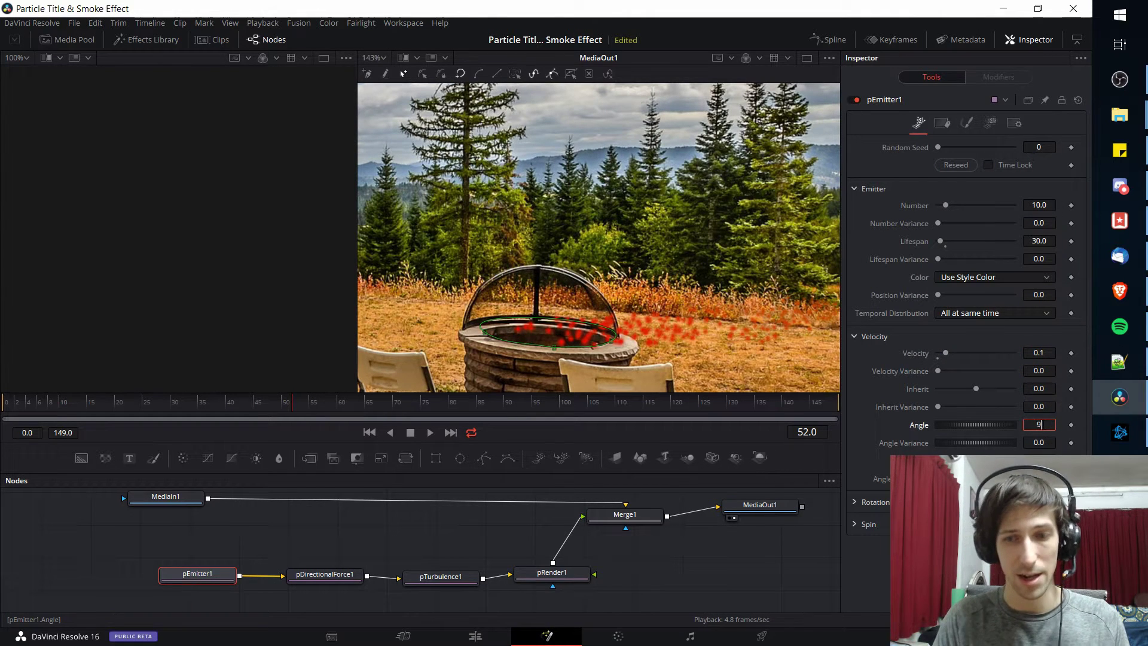
type("0")
key("Tab")
scroll(625, 208, "down", 3)
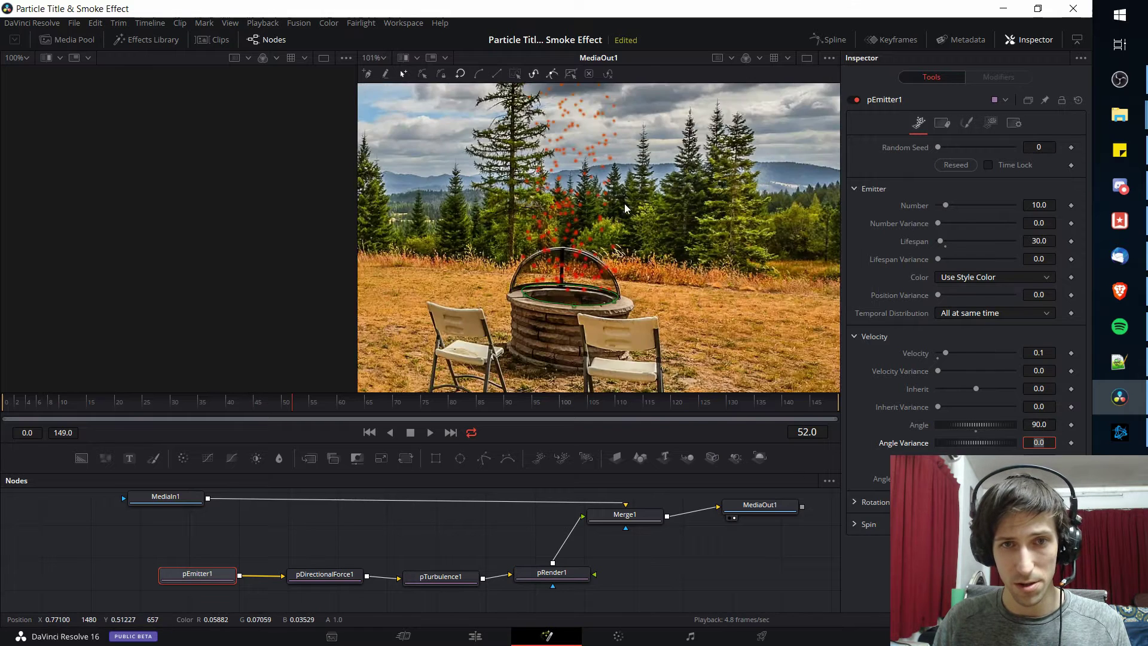
left_click_drag(658, 237, 637, 379)
scroll(637, 379, "down", 1)
- Reduce the emitter's Velocity to 0.04 to shorten the particle column above the firepit
left_click(1040, 353)
type("5")
key("Tab")
double_click(1048, 353)
type("04")
key("Tab")
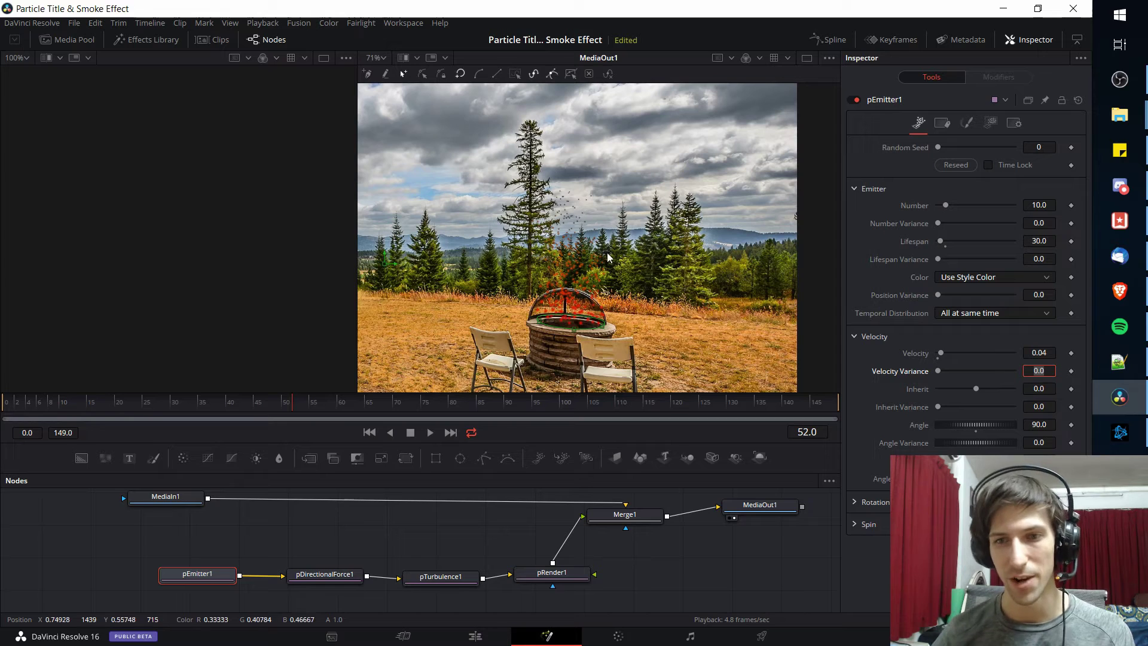
left_click(671, 285)
left_click_drag(673, 247, 702, 239)
scroll(661, 299, "up", 2)
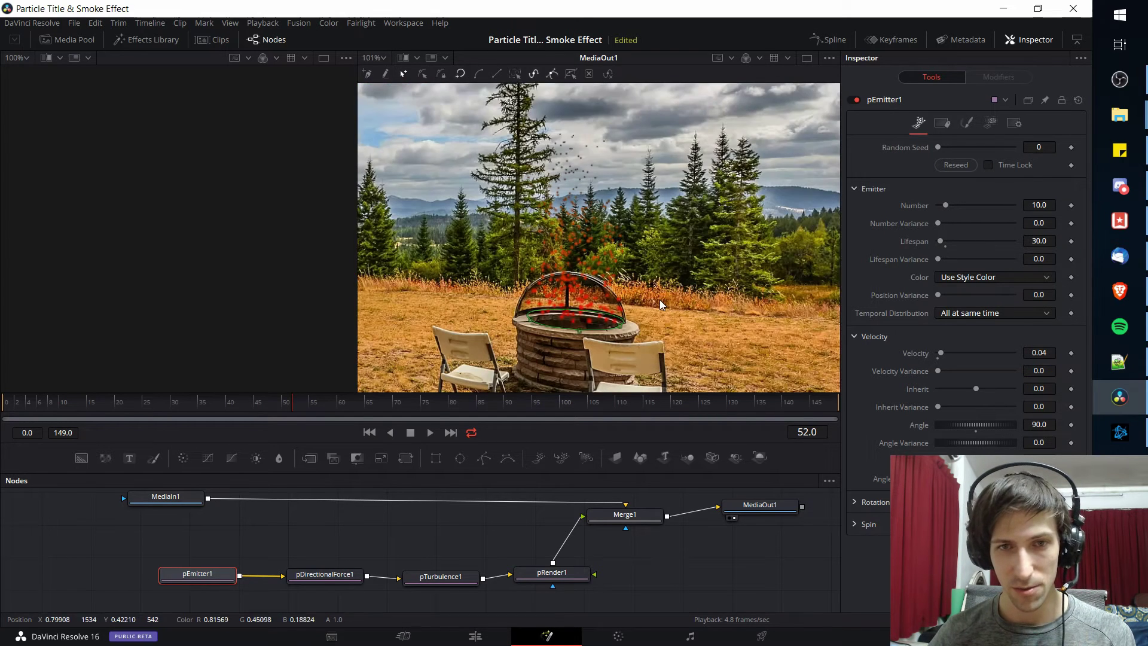
left_click_drag(598, 287, 632, 290)
left_click_drag(669, 250, 629, 259)
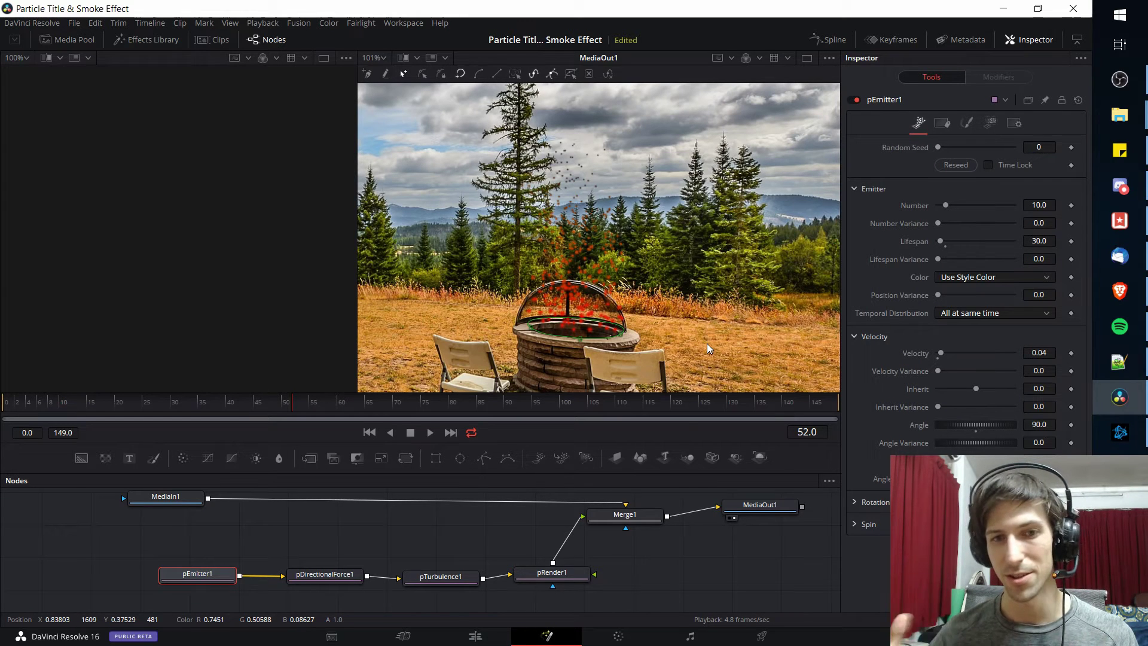
- Raise the emitter's Number of particles to 52.8 for a denser column
left_click_drag(948, 206, 961, 207)
left_click(945, 211)
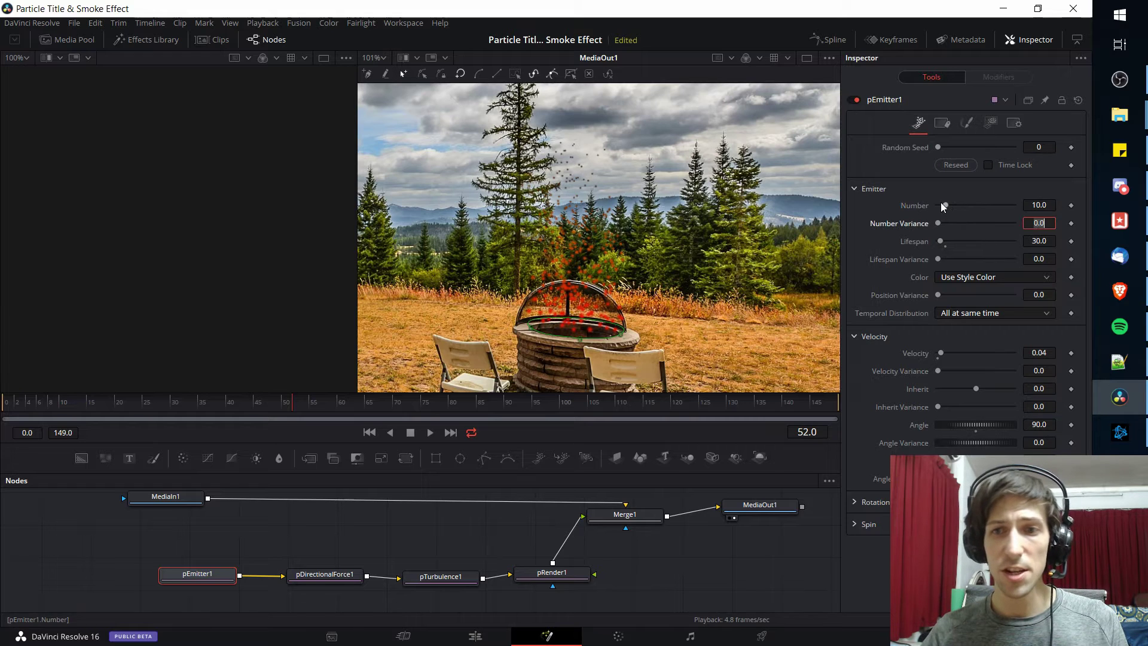
left_click(889, 199)
left_click_drag(946, 206, 977, 203)
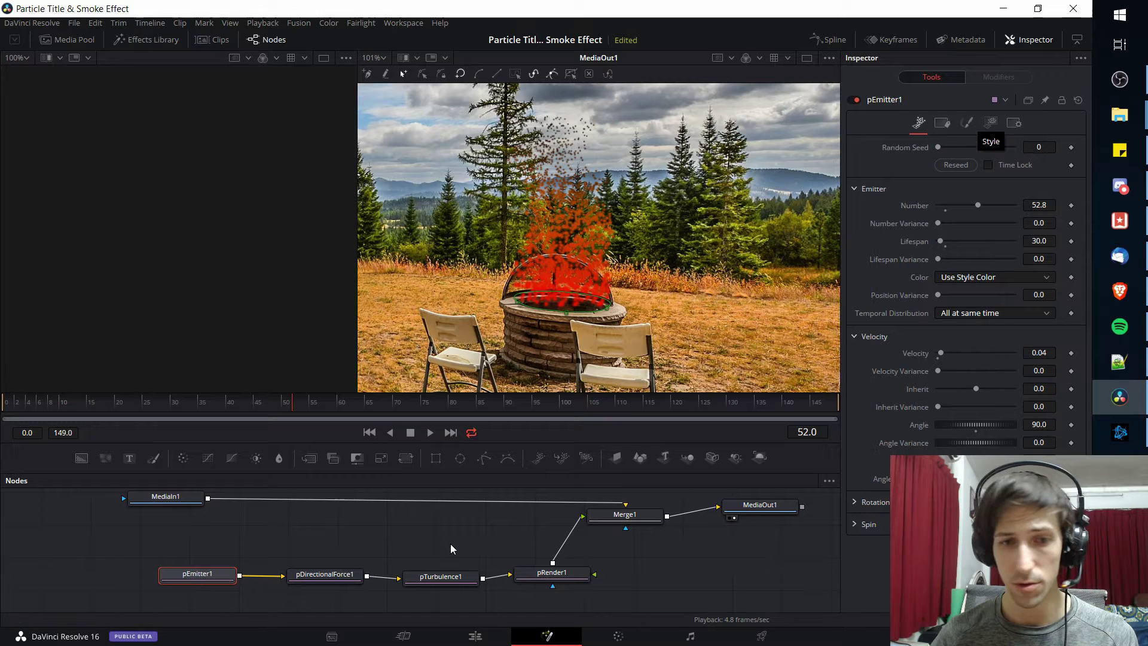
- Set the particle renderer's Blur to 0.05 and its Glow to 0.409
left_click(556, 574)
left_click_drag(633, 555, 585, 545)
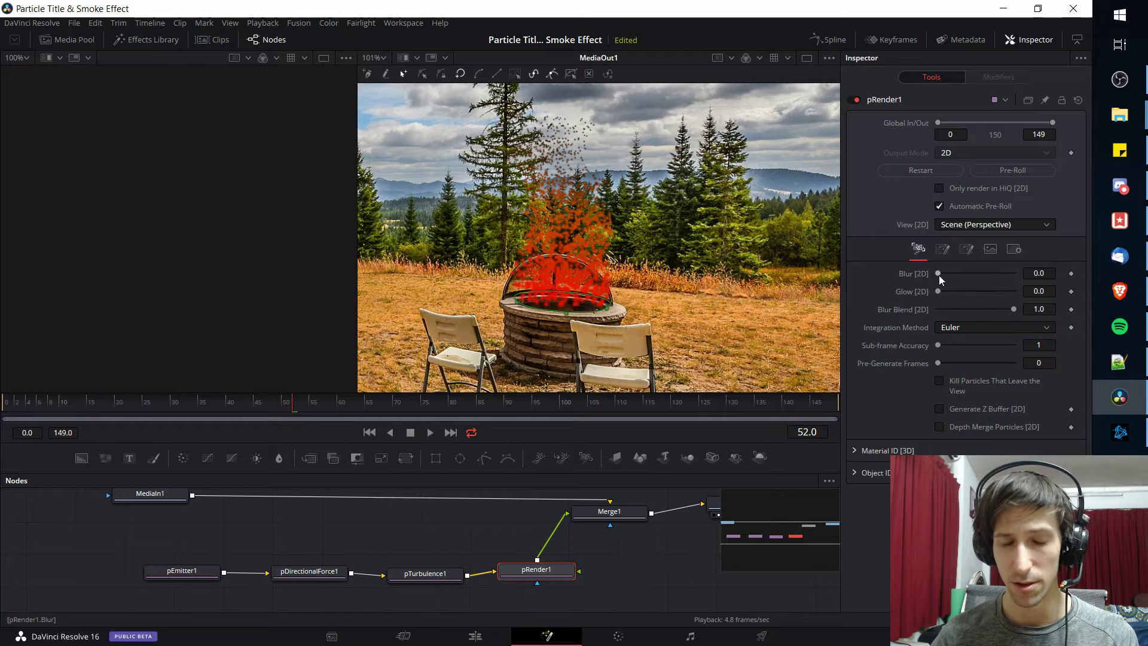
left_click(1048, 275)
type("5")
key("Tab")
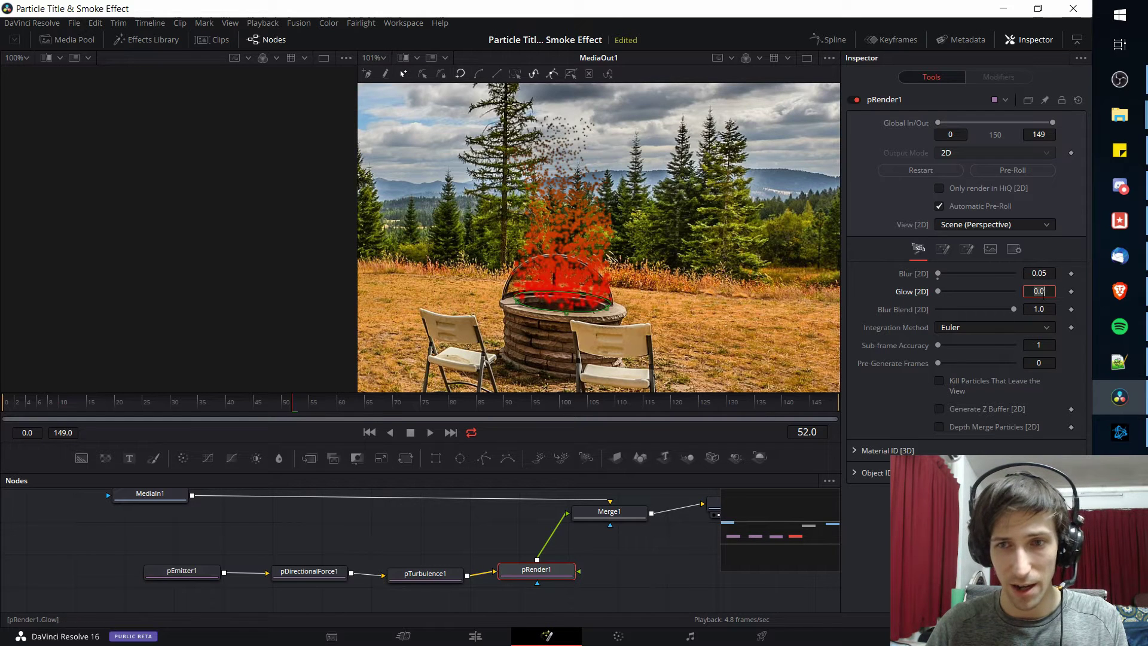
left_click_drag(938, 291, 970, 300)
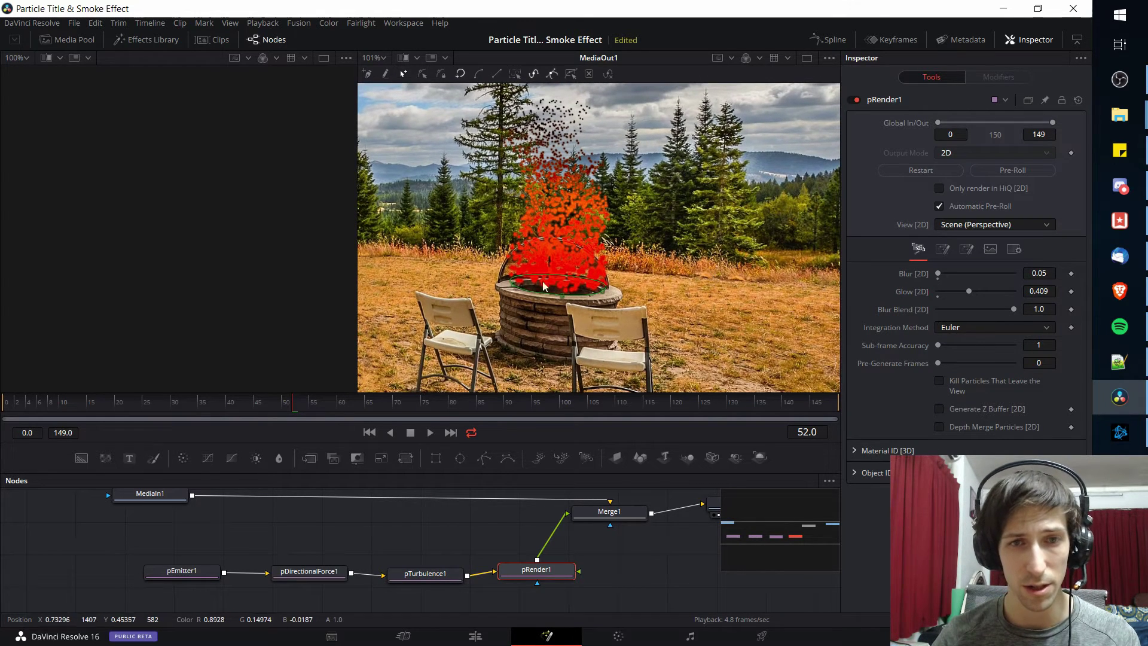
- Change the emitter's style color to yellow with Hue 0.144, Sat 0.994 and Value 0.898
left_click(196, 573)
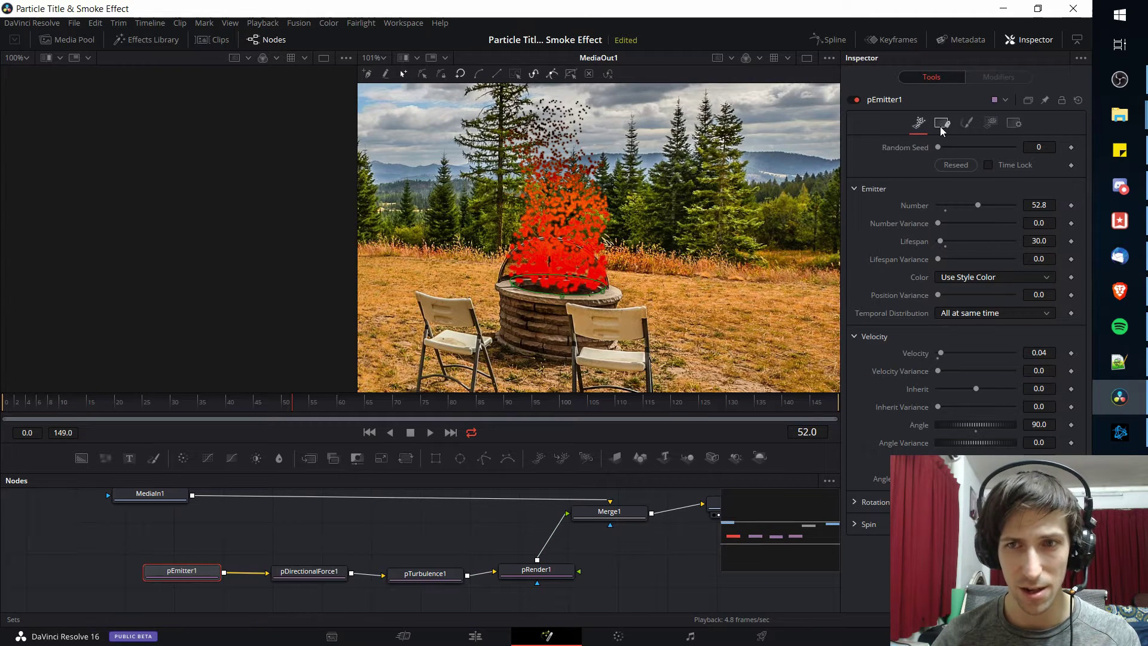
left_click(968, 124)
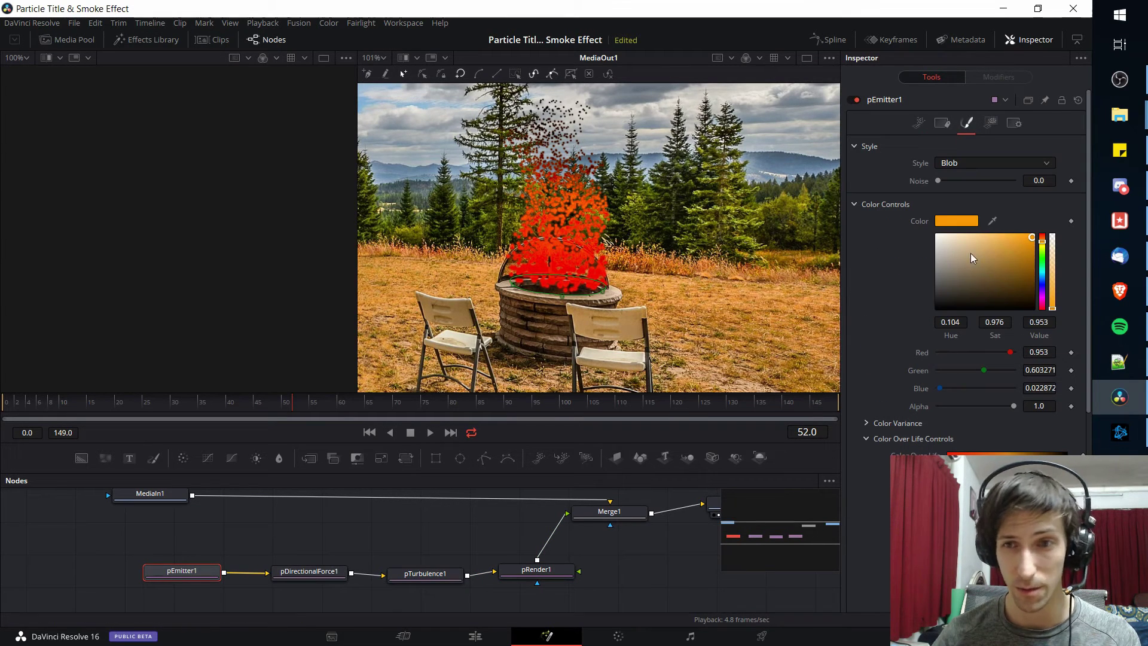
left_click(1043, 244)
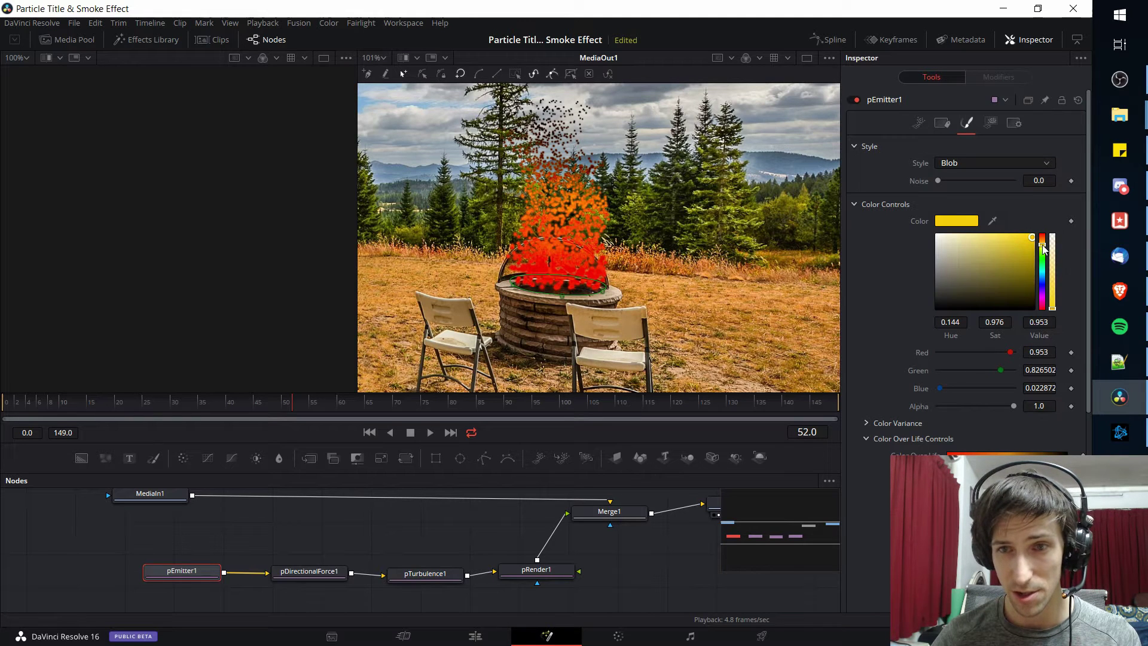
left_click_drag(1029, 241, 1033, 245)
- Recolor the emitter's Color Over Life gradient with a golden yellow start and a red-orange middle stop
scroll(957, 299, "down", 3)
left_click(948, 319)
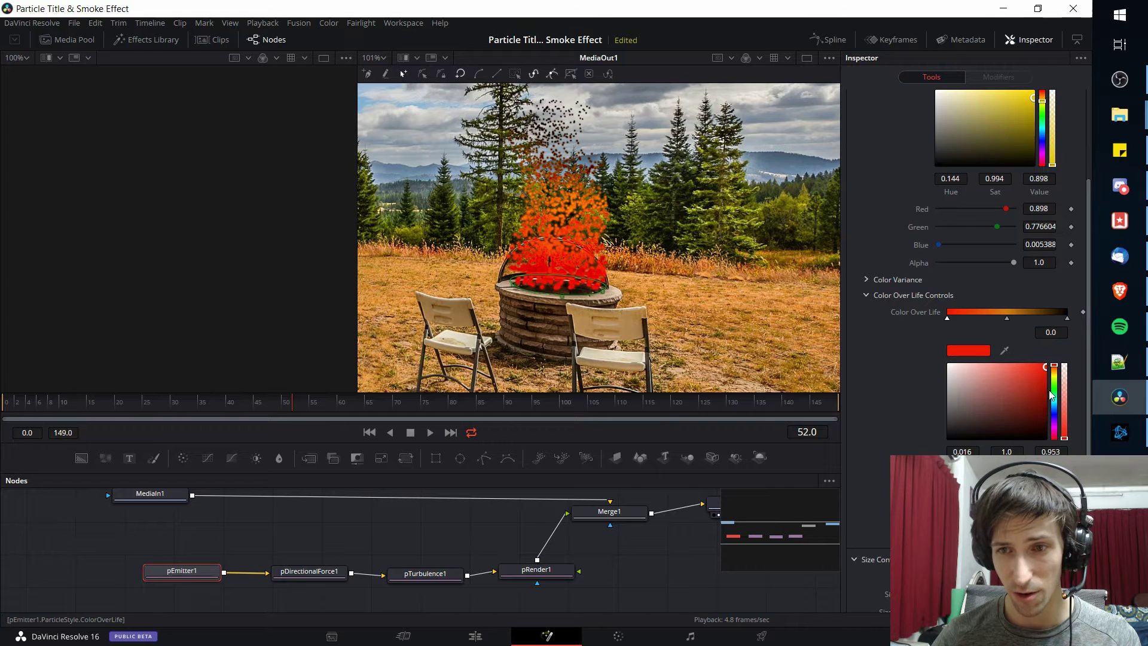
left_click_drag(1057, 378, 1056, 375)
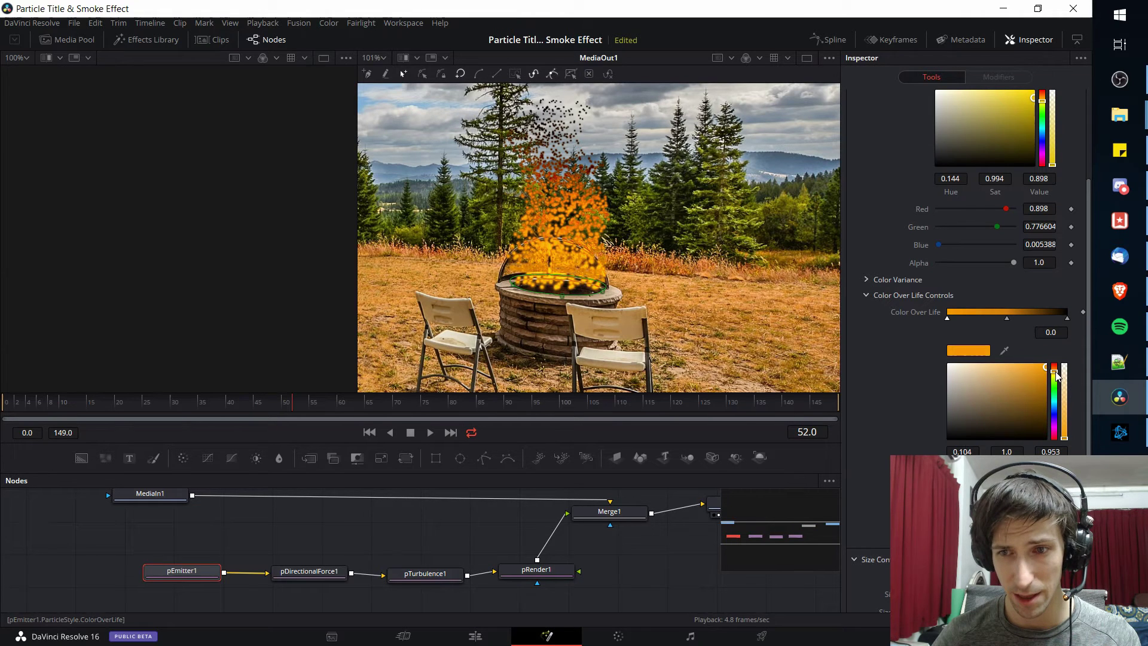
left_click(1008, 321)
left_click_drag(1056, 371, 1057, 368)
left_click(1034, 369)
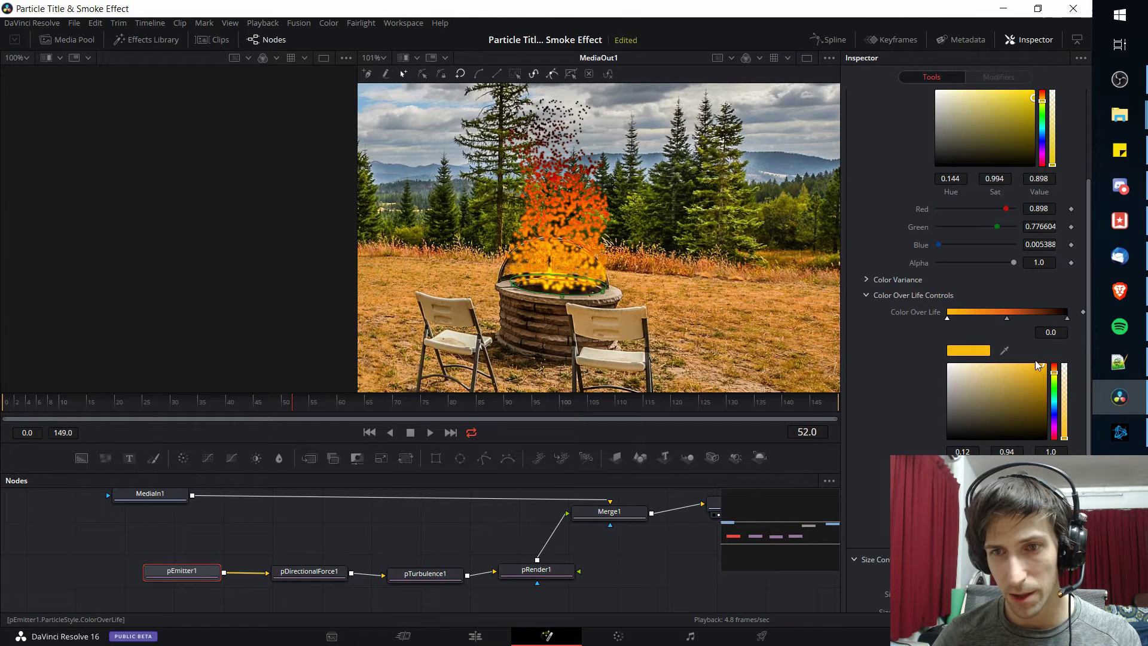
left_click_drag(614, 235, 611, 259)
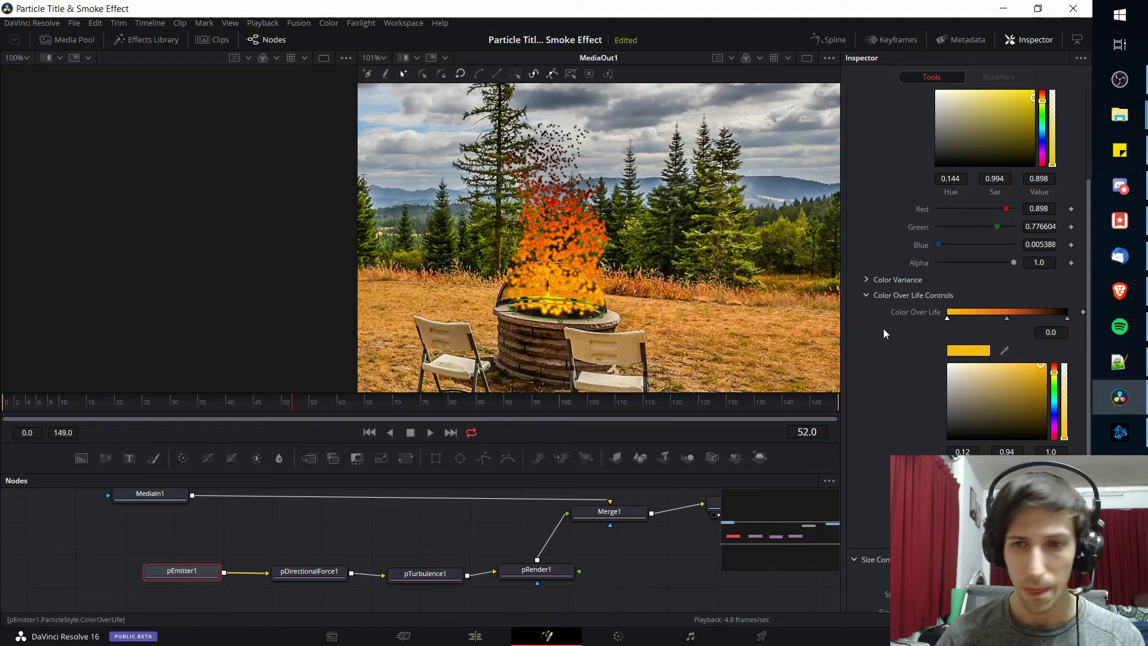
- Play back the composition from about frame 18 to review the recolored fire
scroll(639, 264, "down", 1)
left_click(104, 405)
left_click(428, 435)
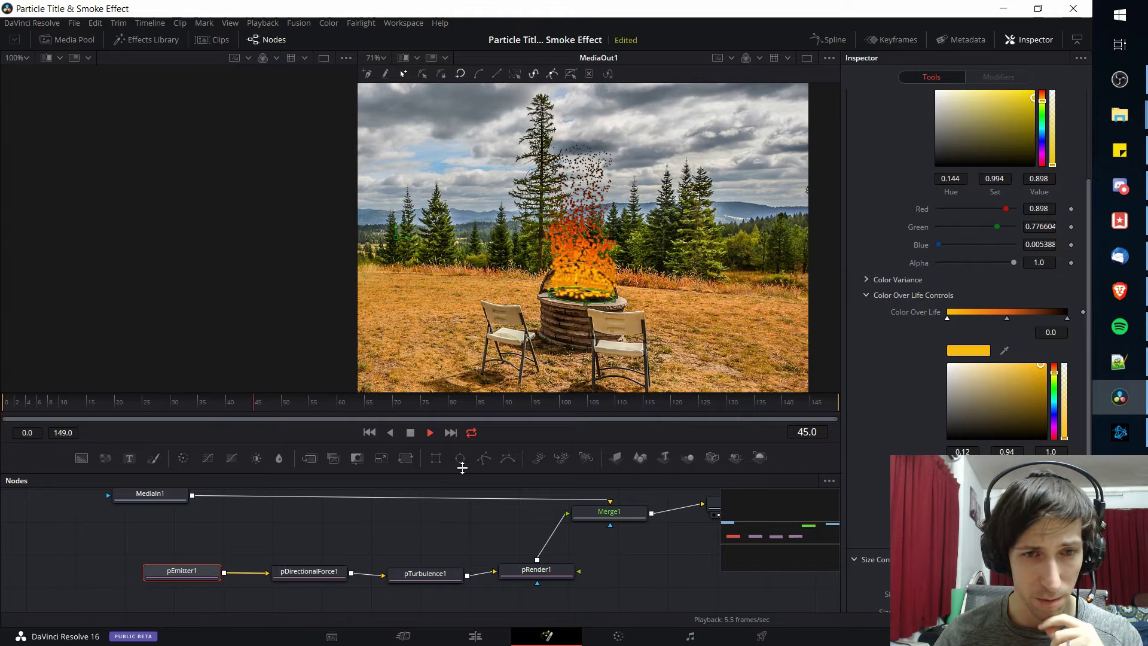
left_click(411, 432)
- Set the emitter's Velocity Variance to 0.03 and play back the resulting particle motion
left_click(210, 572)
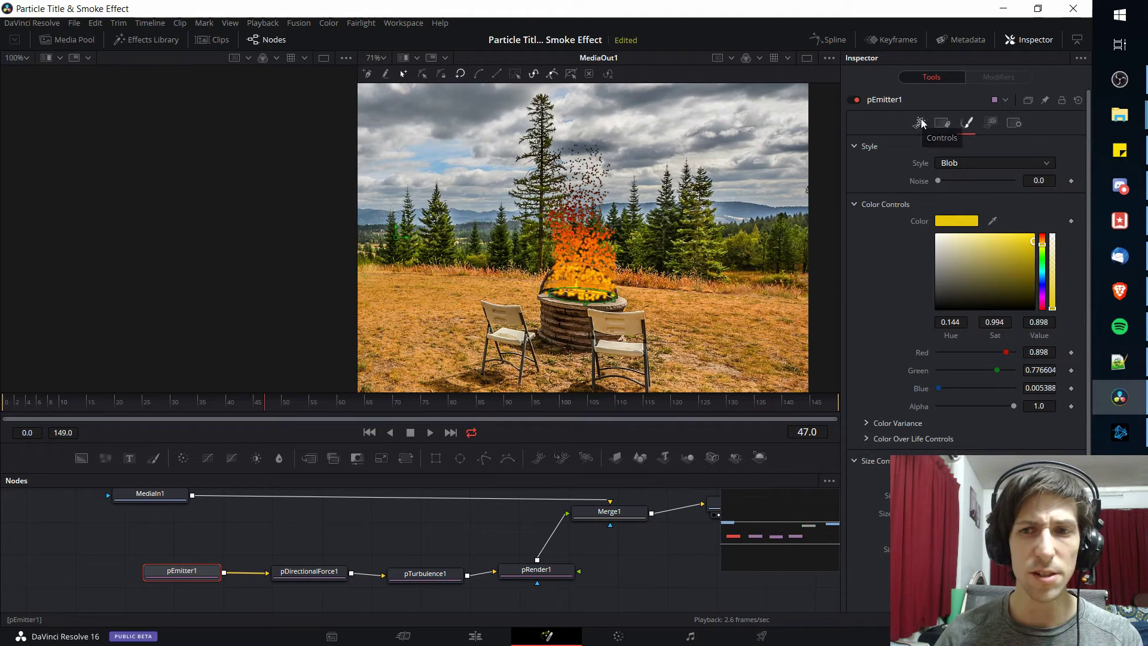
left_click(920, 123)
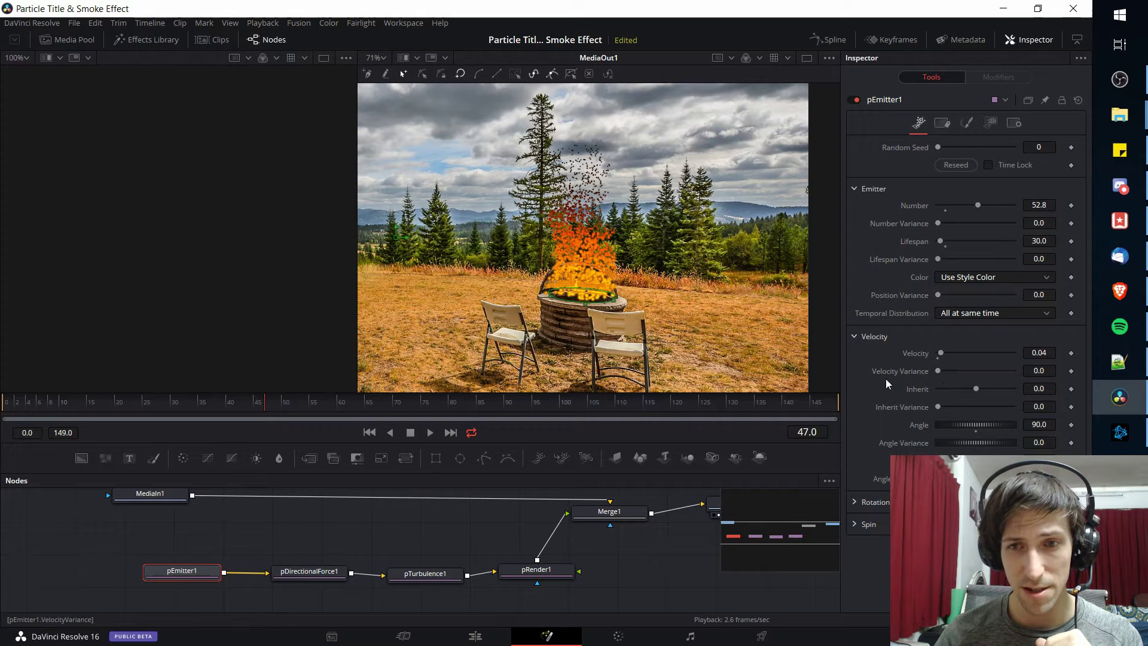
left_click(1038, 371)
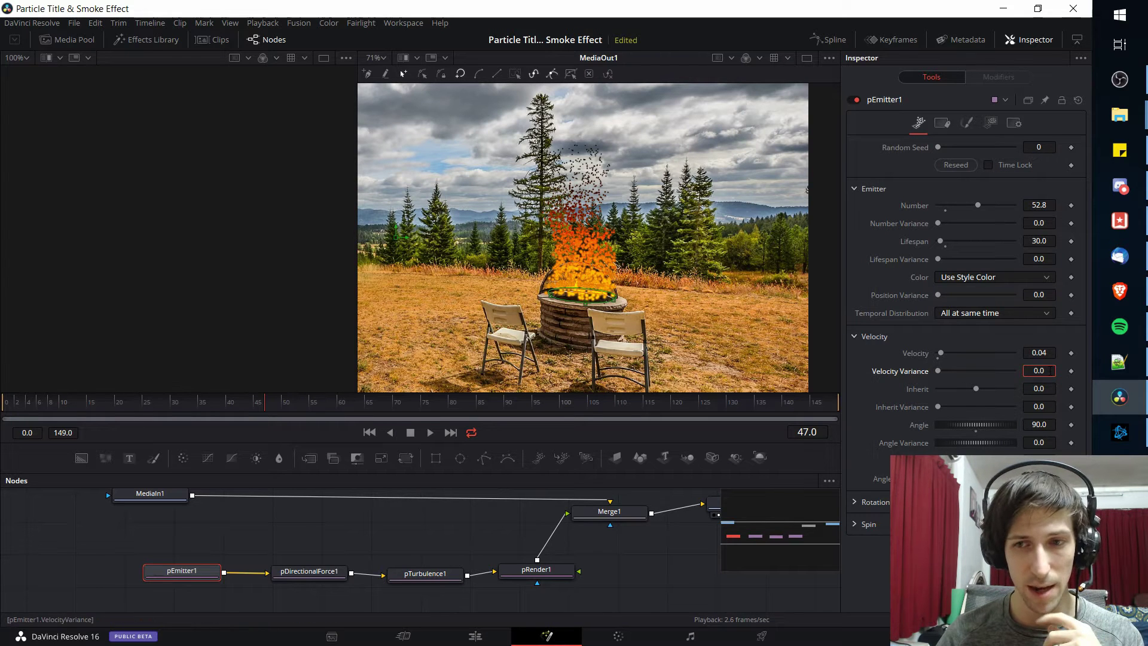
left_click(1044, 372)
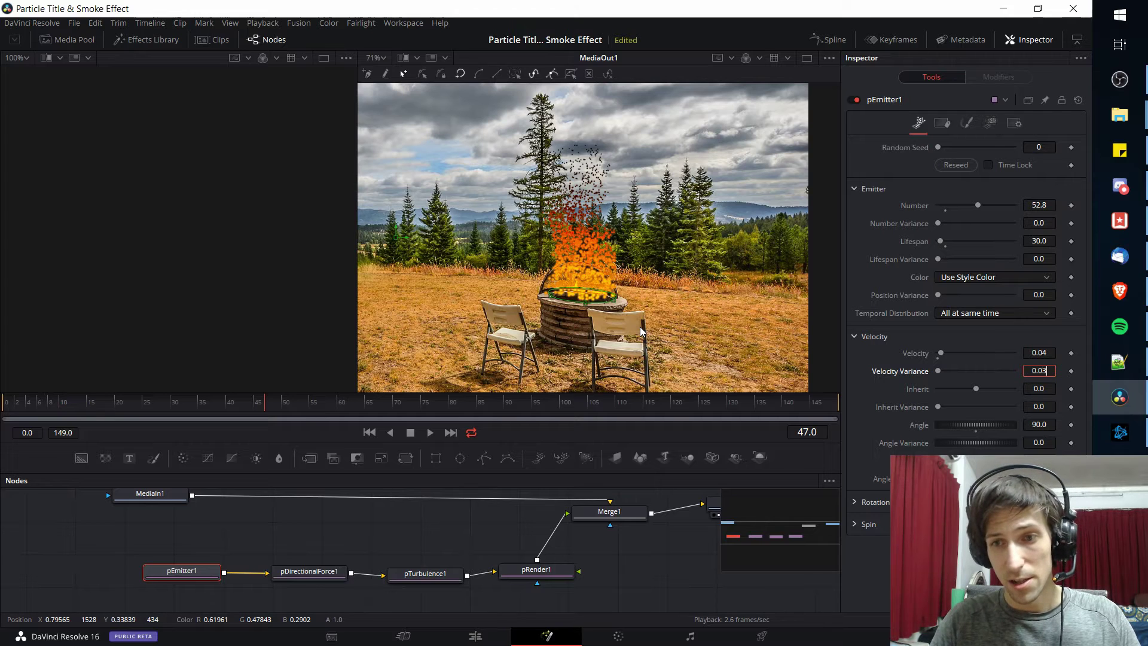
key("Tab")
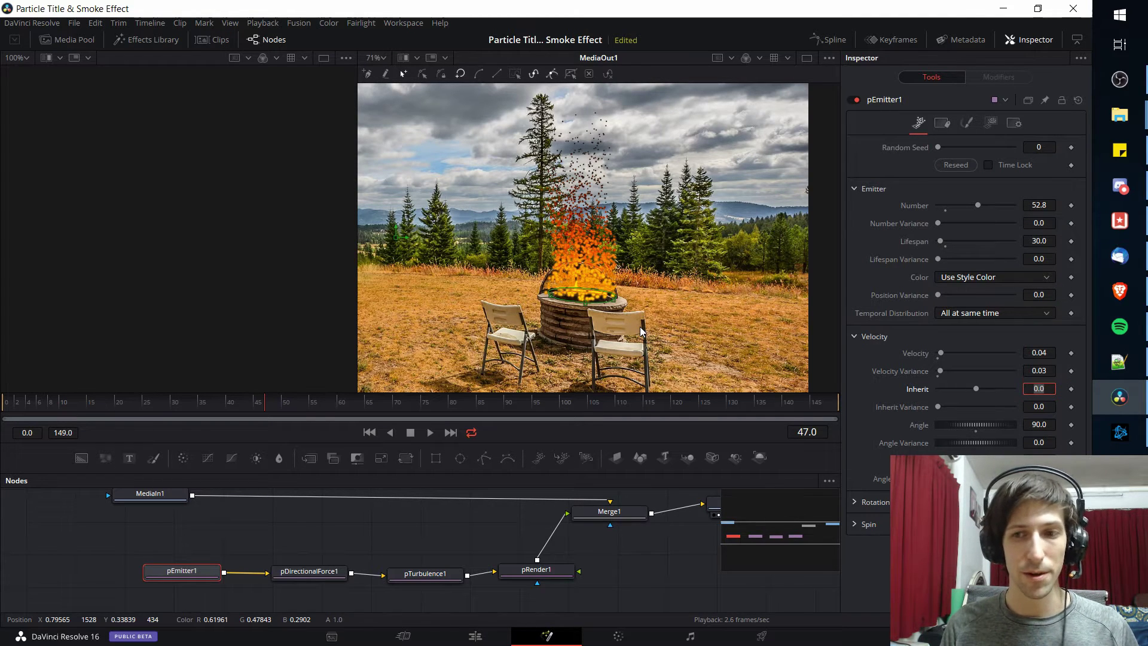
key("space")
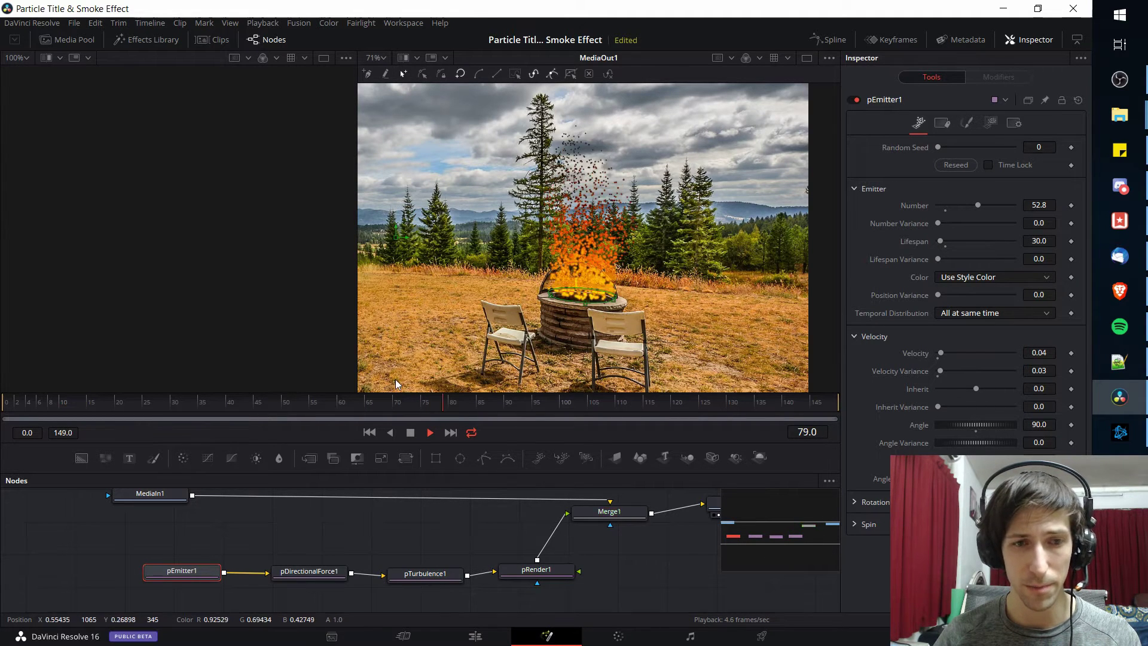
left_click(408, 434)
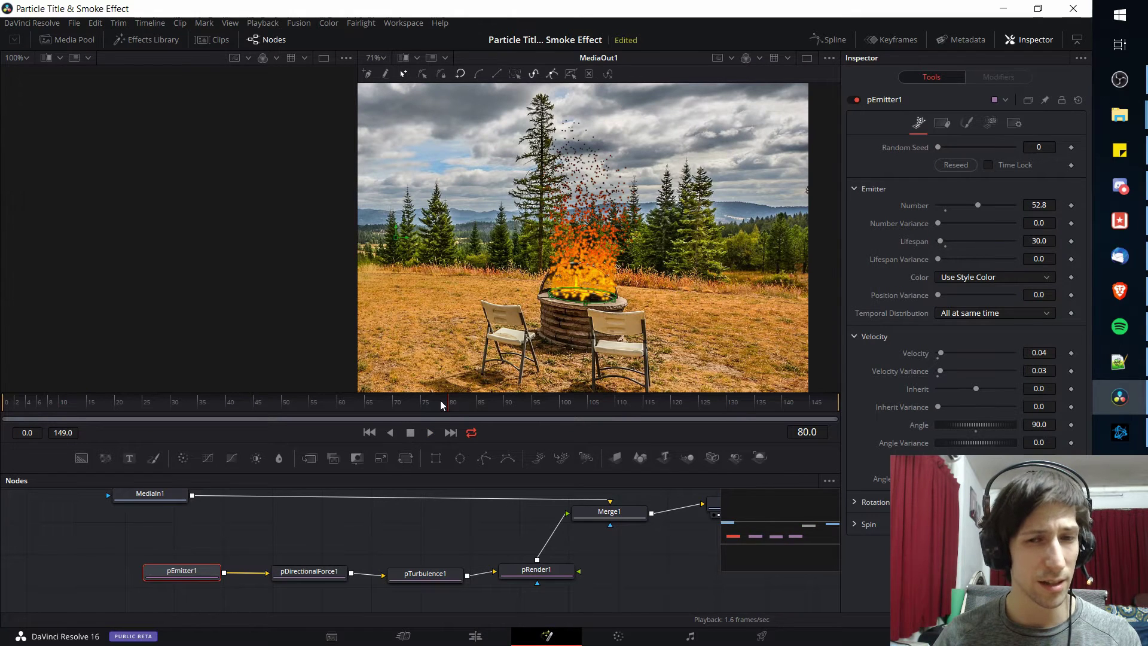
- Raise the emitter's Position Variance to 0.0063 and check the particle spread at the firepit opening
scroll(586, 307, "up", 5)
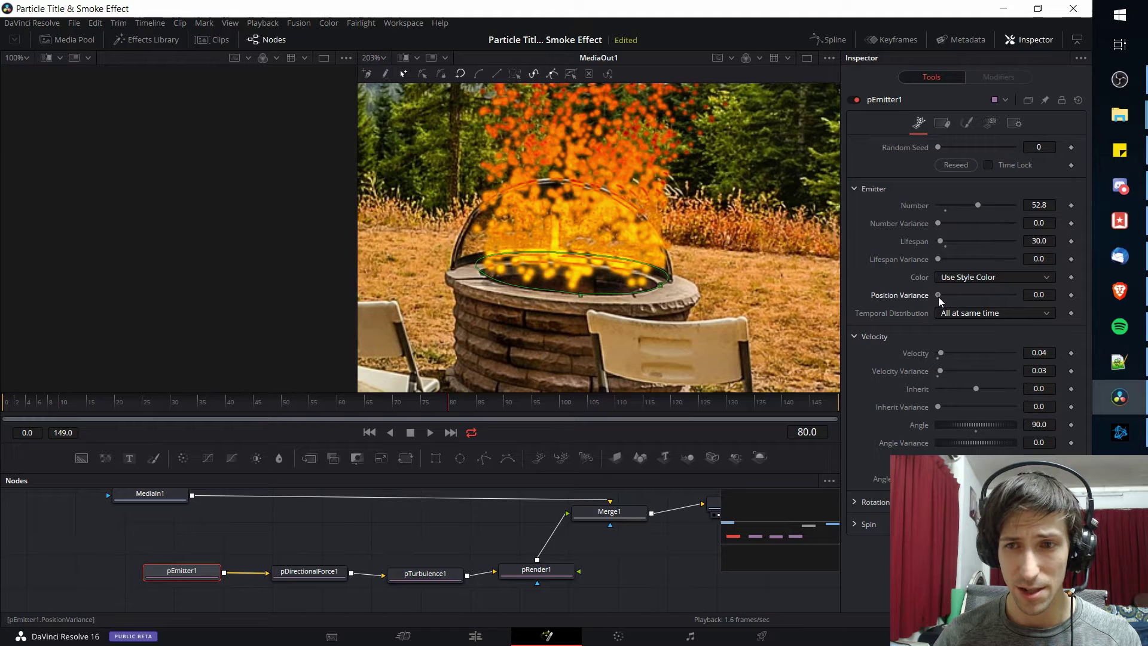
left_click_drag(938, 297, 943, 298)
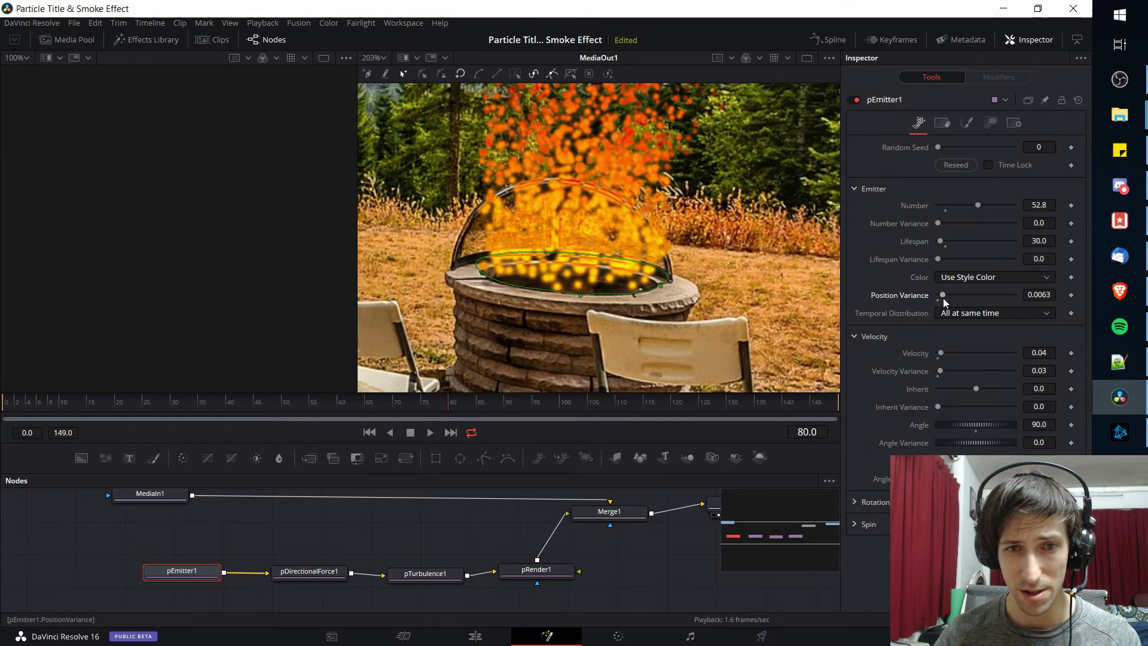
scroll(559, 272, "down", 2)
scroll(587, 284, "up", 2)
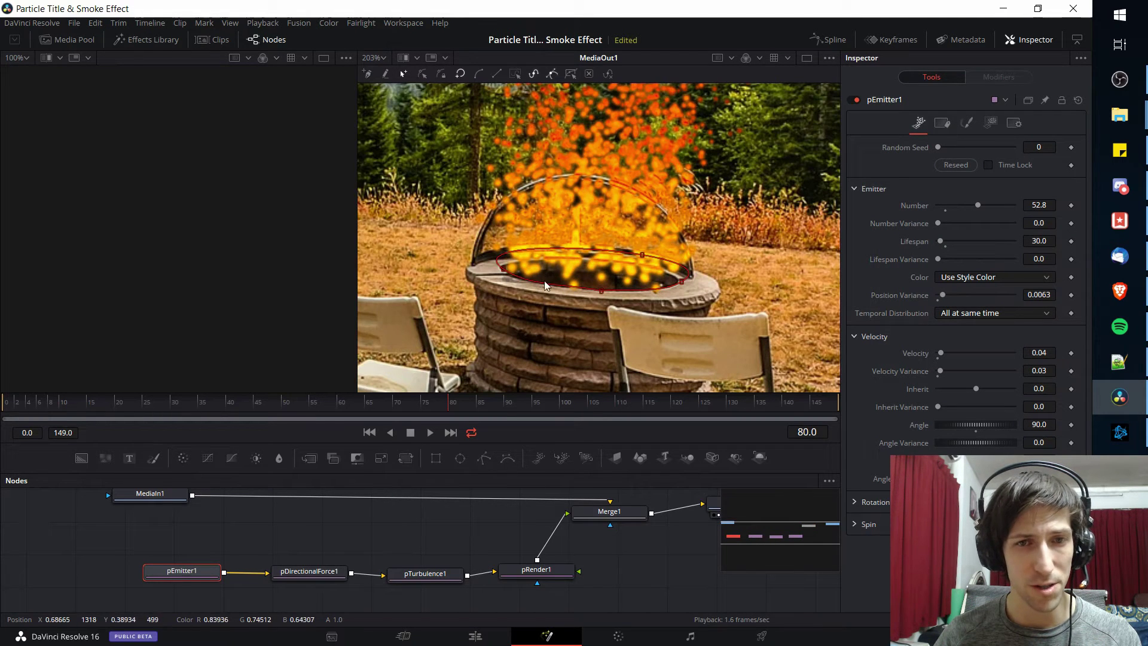
scroll(668, 289, "down", 3)
scroll(419, 257, "up", 5)
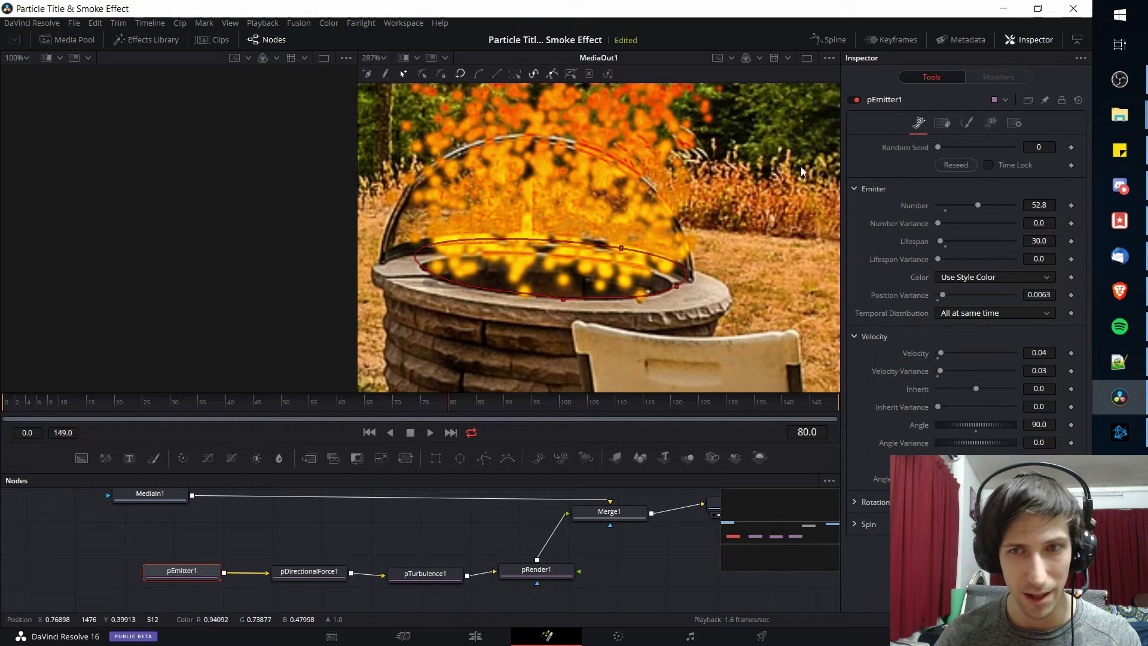
- Examine the emitter's Region settings and how its Bezier outline fits the firepit rim
left_click(967, 125)
left_click(991, 124)
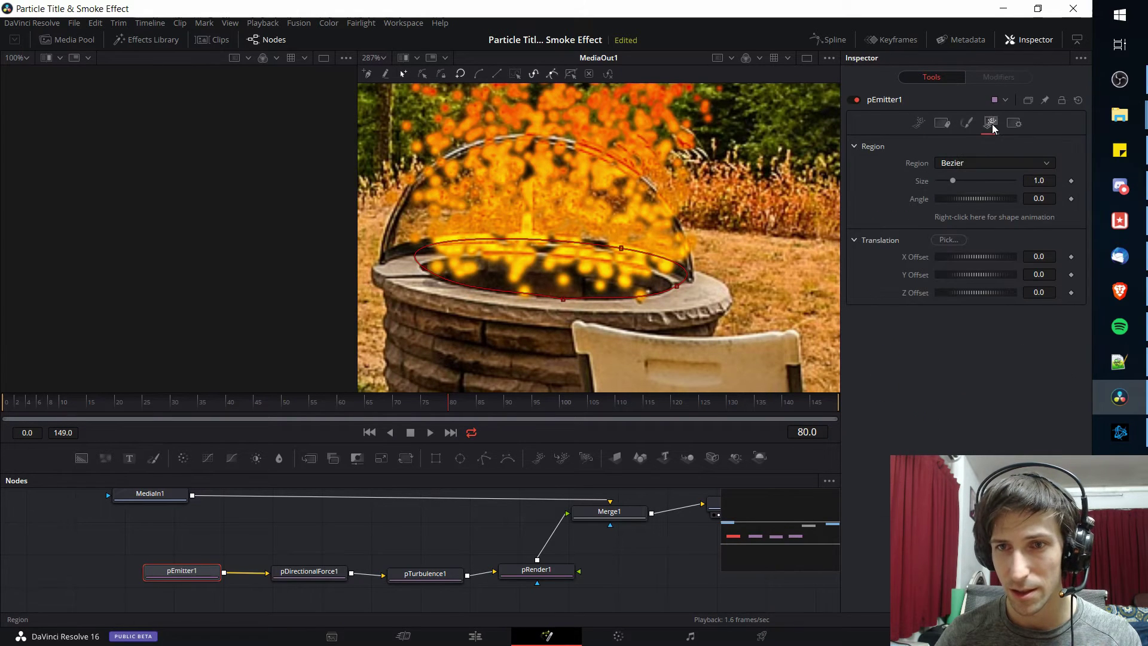
left_click(945, 168)
left_click(961, 163)
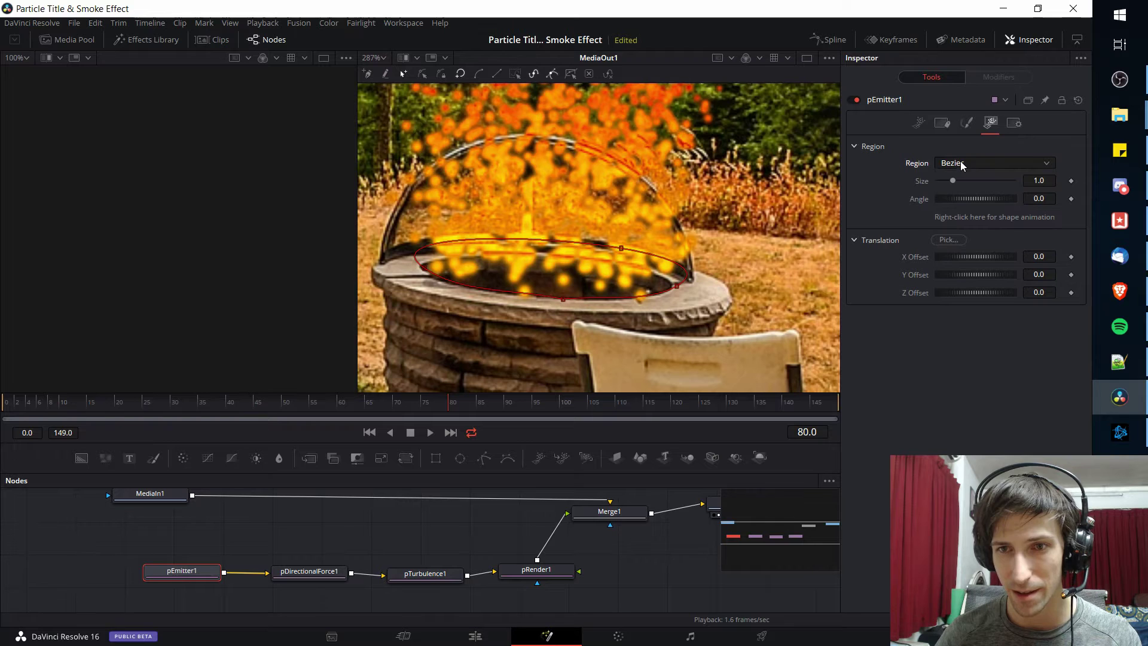
left_click(921, 124)
scroll(620, 220, "down", 2)
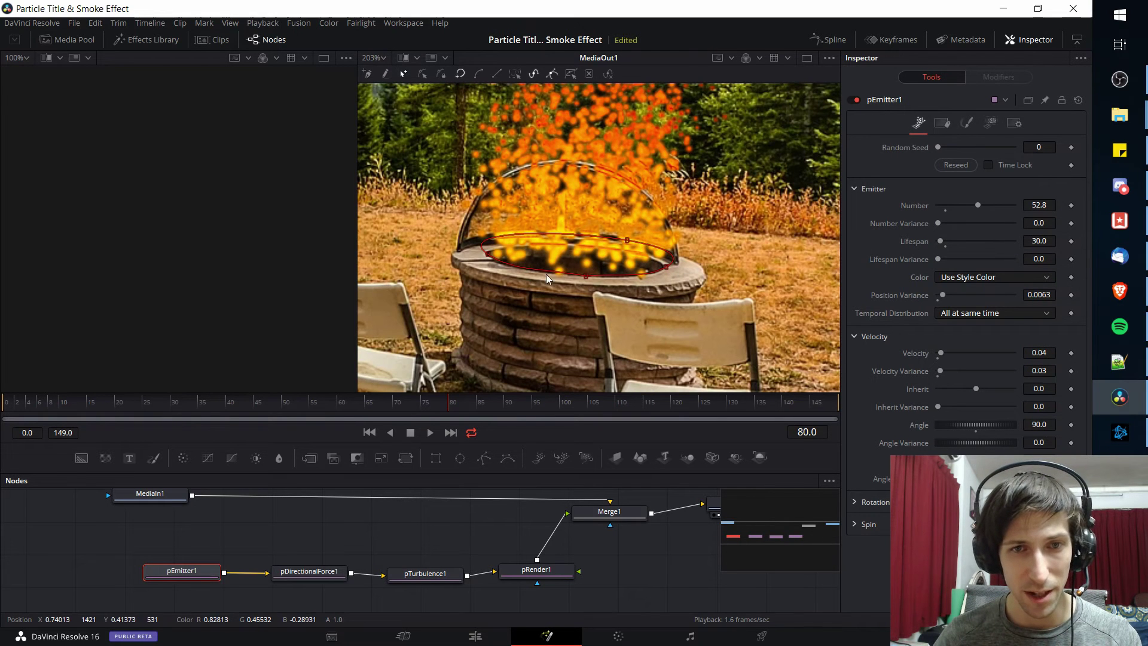
scroll(688, 232, "up", 4)
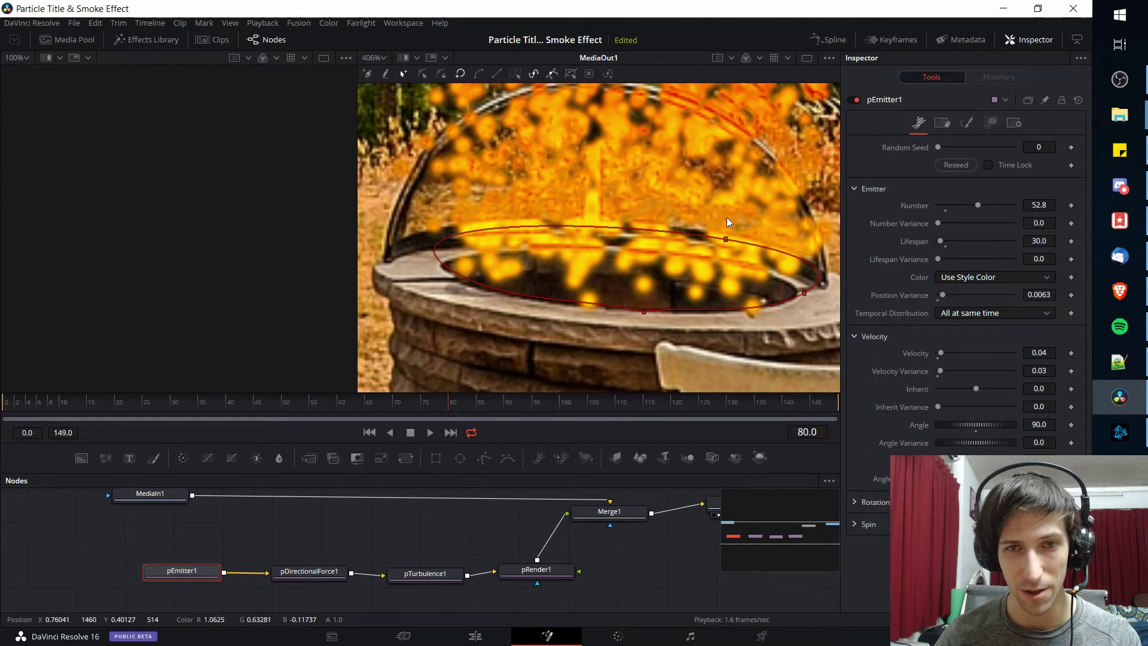
scroll(701, 249, "down", 8)
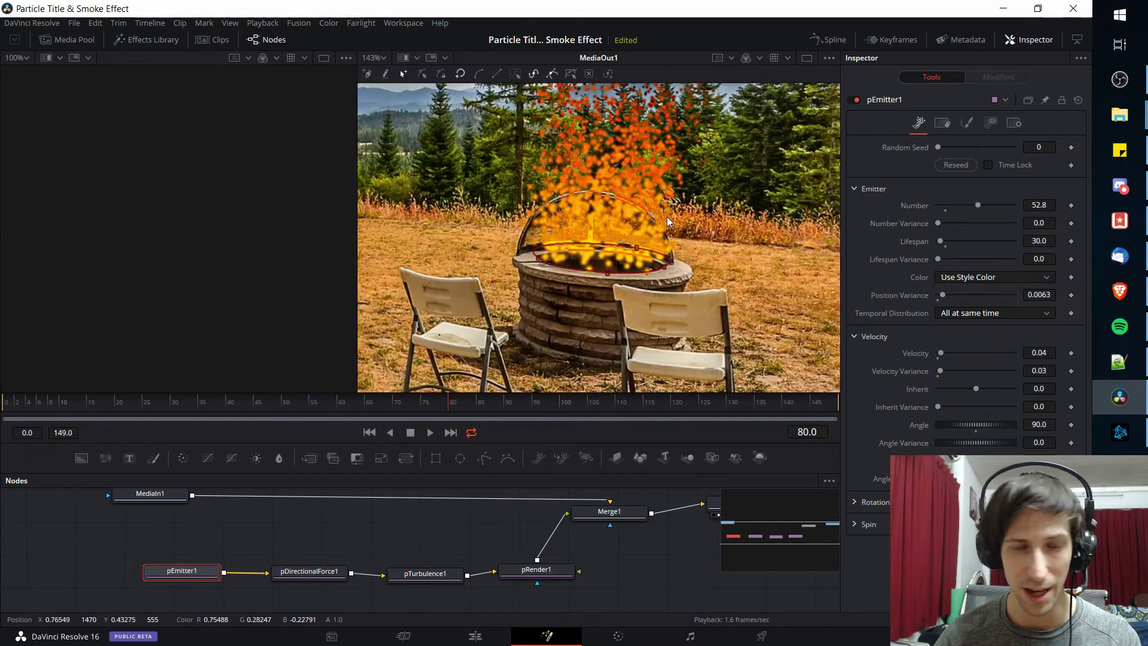
- Play back the fire from an early frame to review the varied particle positions
left_click_drag(661, 269, 636, 310)
left_click(129, 406)
key("space")
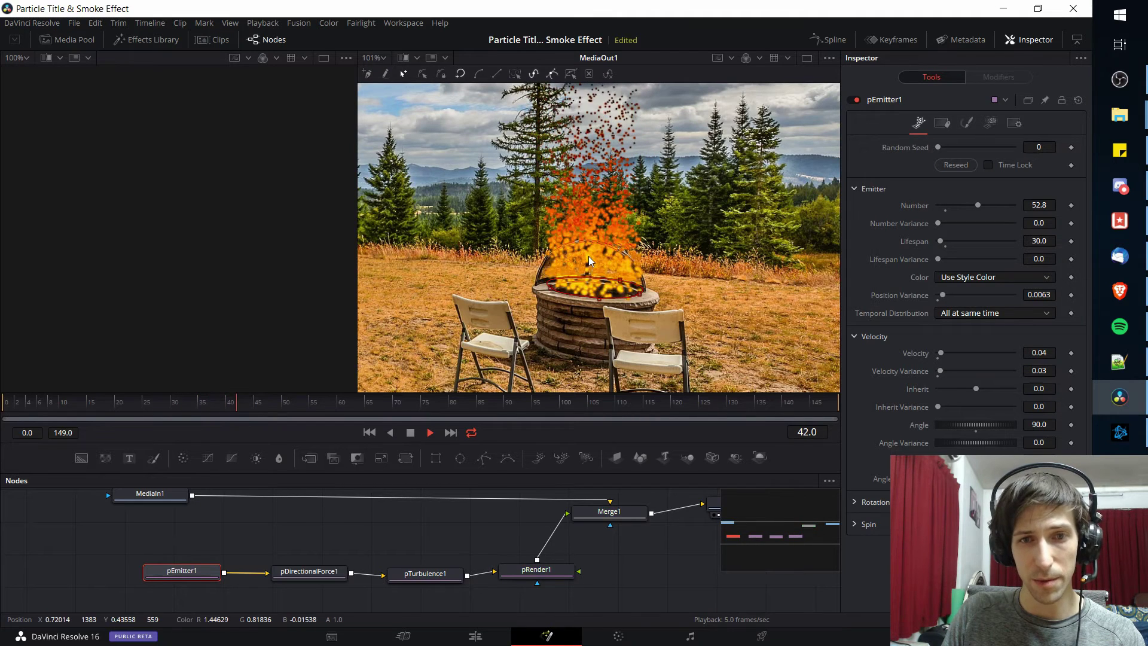
key("space")
- Add a point on the front edge of the emitter's Bezier region and adjust its handle to follow the firepit rim
left_click(969, 123)
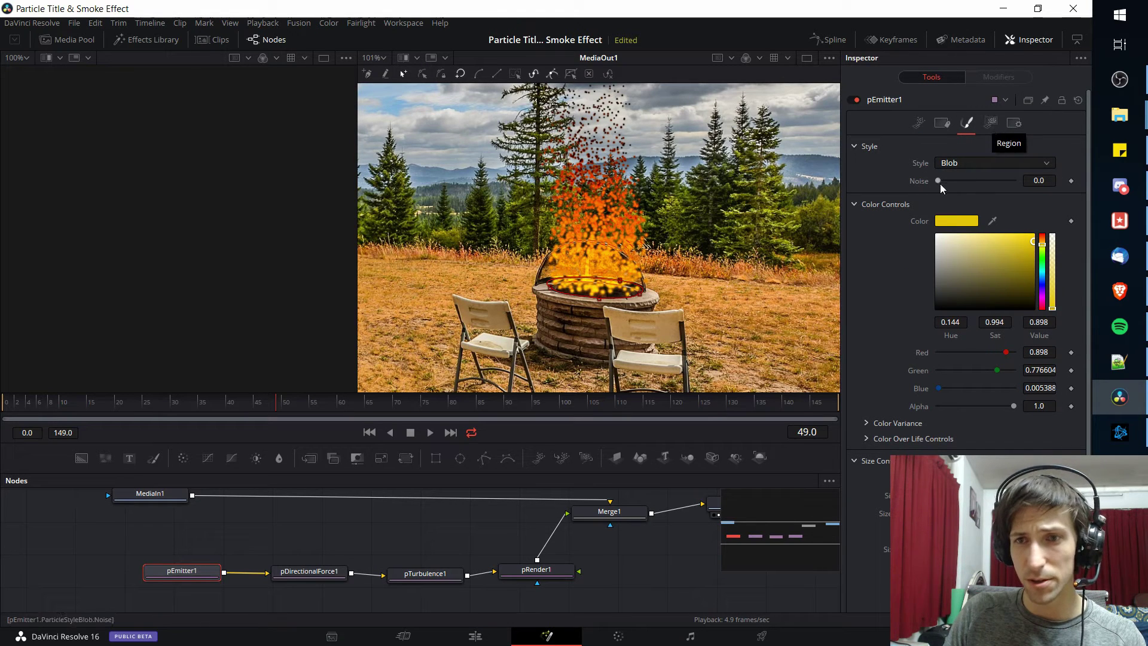
scroll(927, 439, "down", 2)
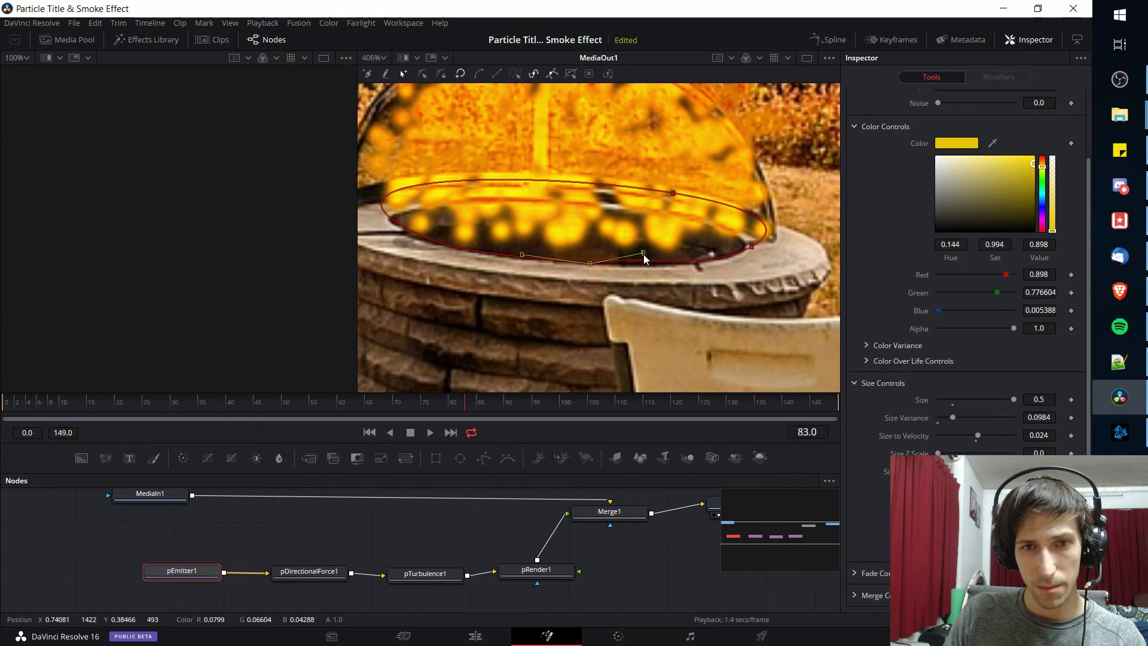
left_click(628, 262)
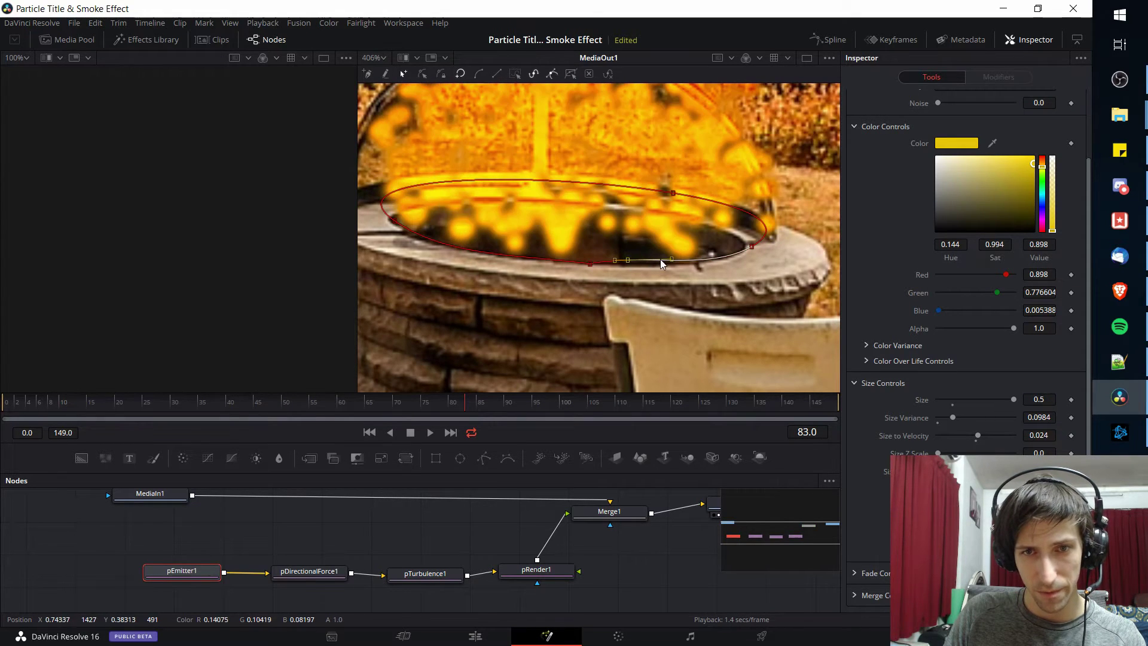
left_click_drag(671, 259, 679, 266)
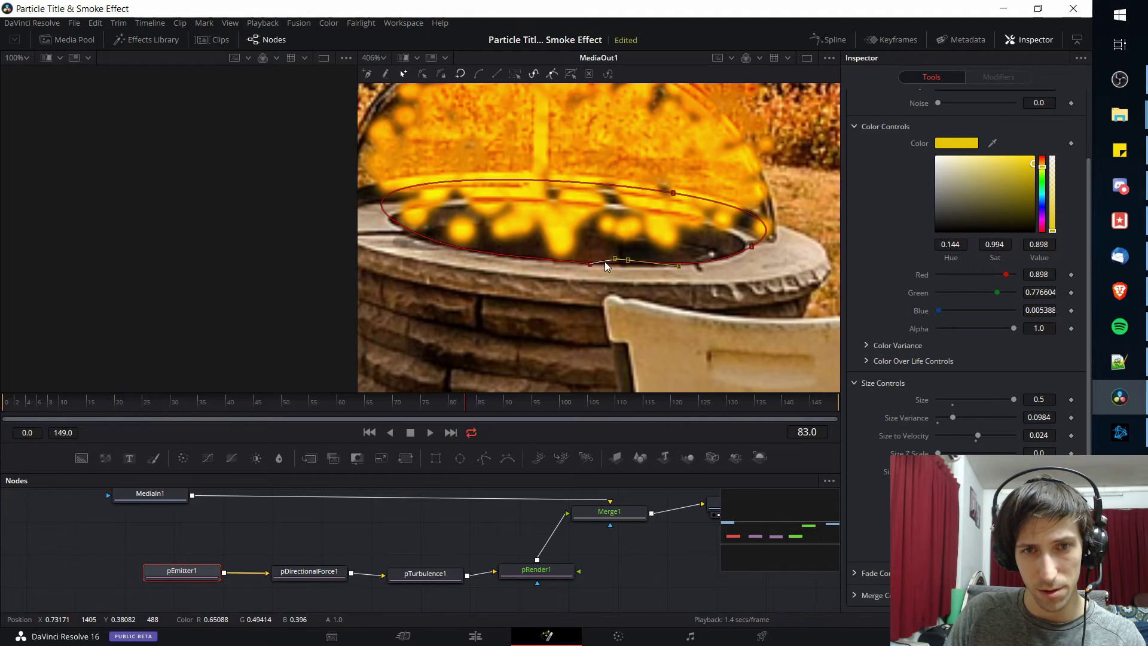
key("ctrl+f")
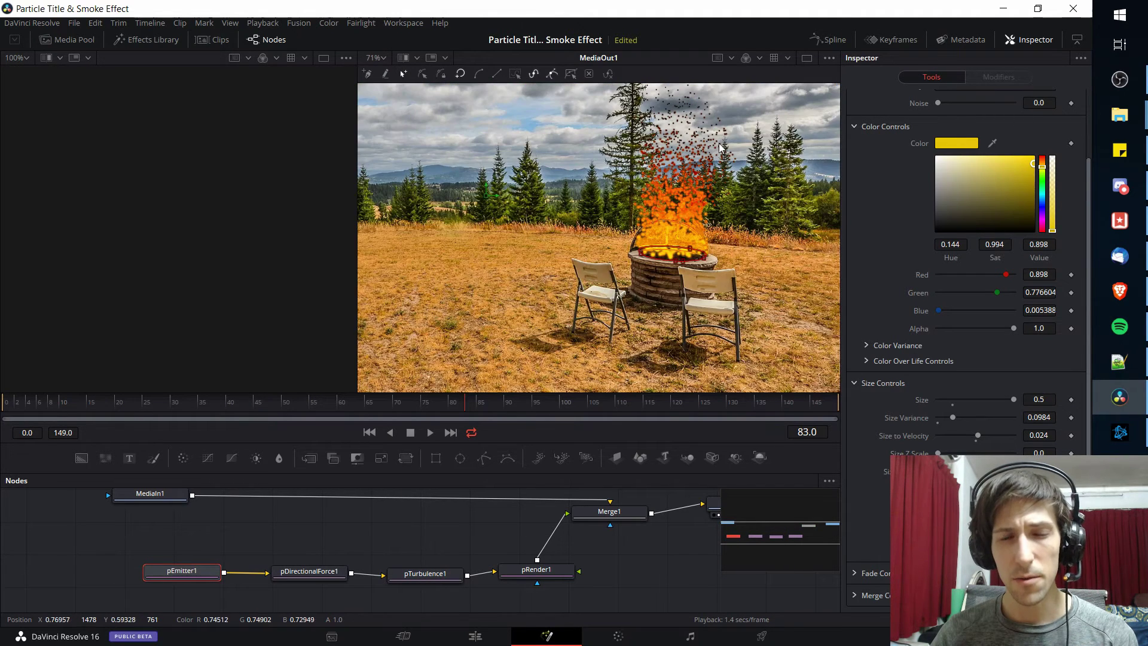
- Increase the particle renderer's Blur to 1.6
left_click_drag(719, 150, 677, 178)
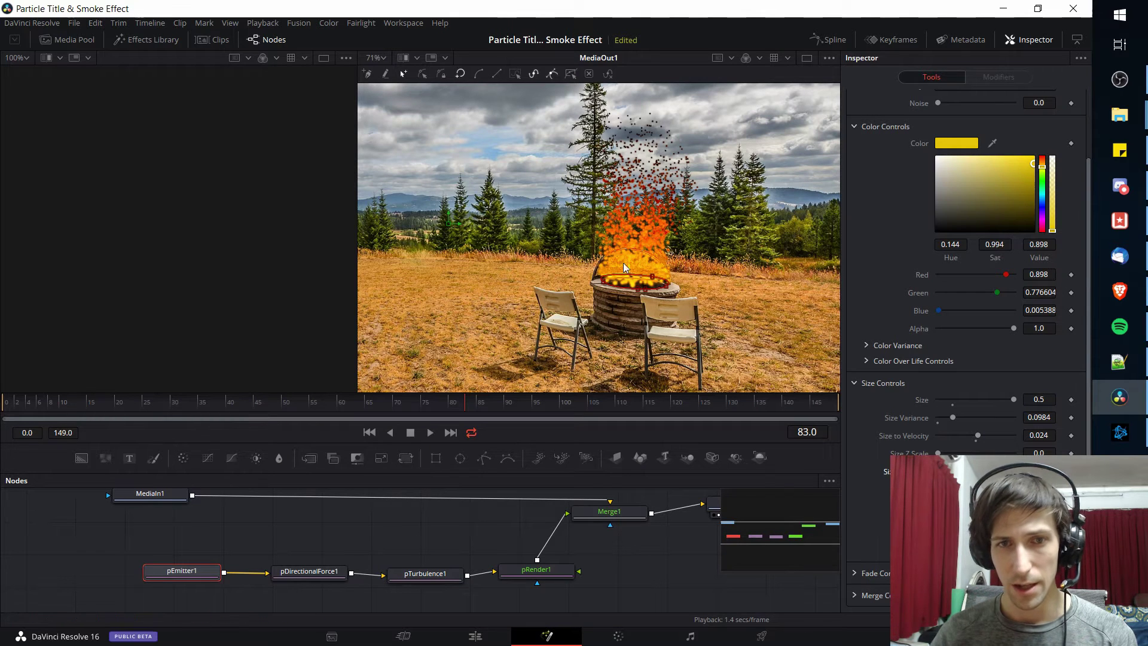
left_click(542, 573)
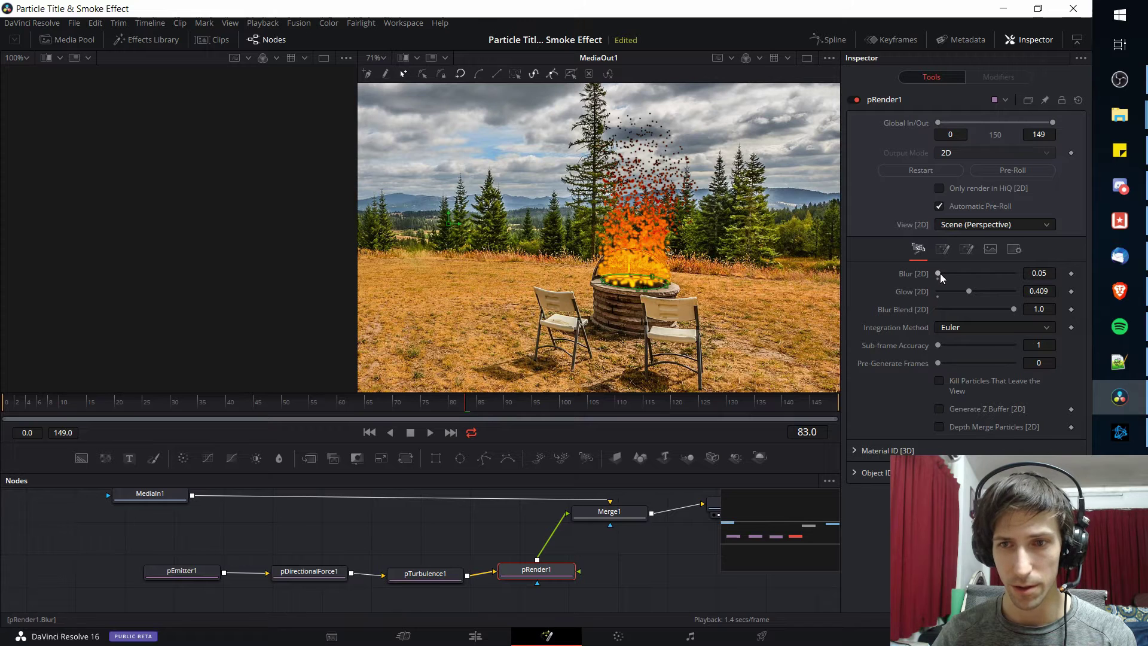
left_click_drag(940, 274, 941, 274)
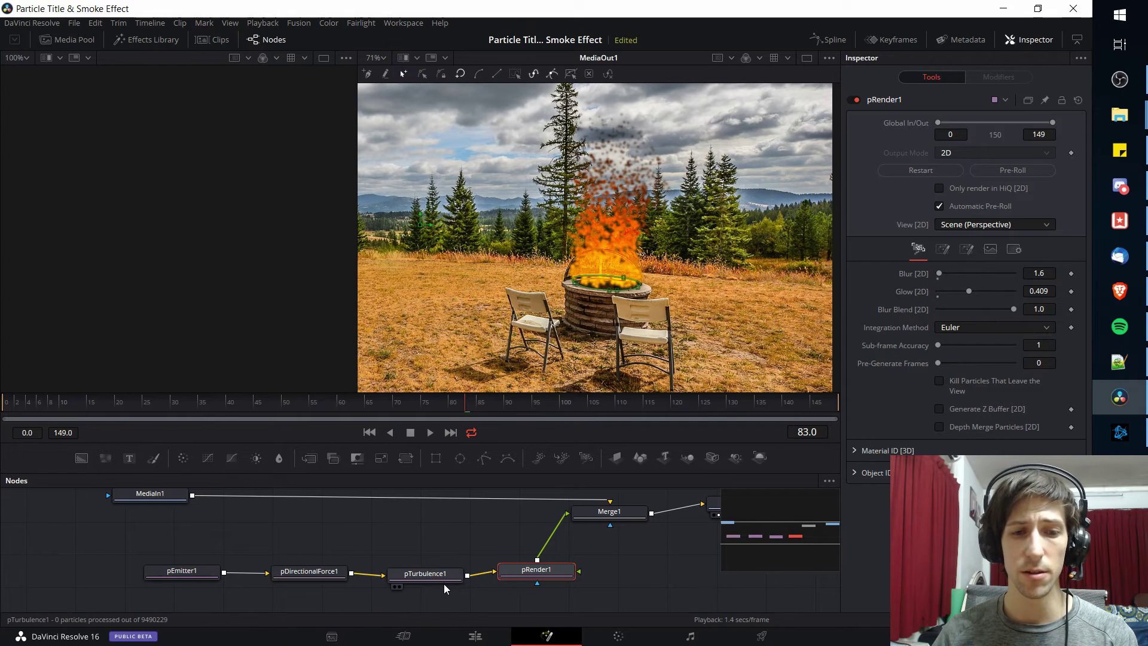
- Raise the turbulence node's X Strength to 0.126
left_click(443, 584)
scroll(679, 271, "up", 2)
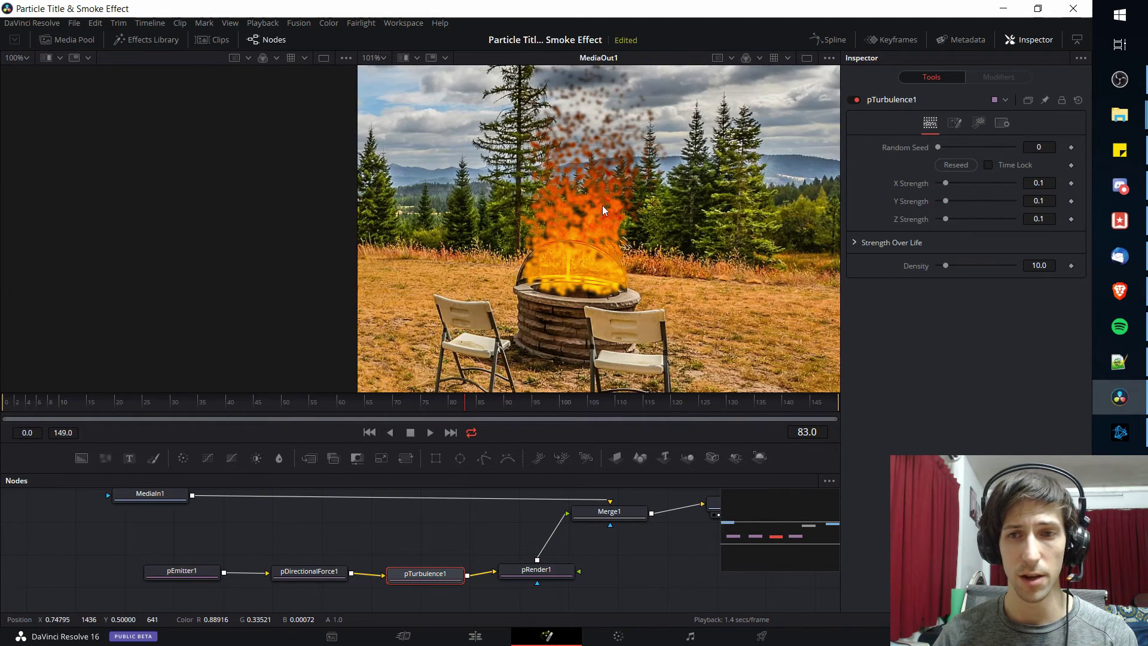
left_click_drag(622, 229, 634, 247)
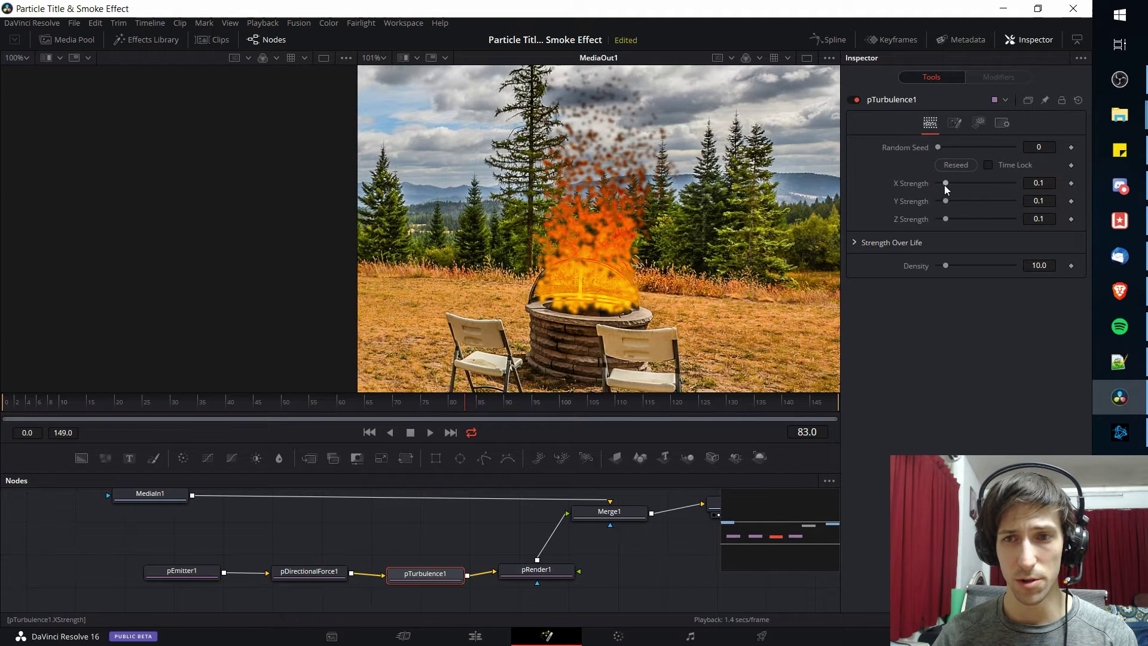
left_click_drag(946, 185, 948, 185)
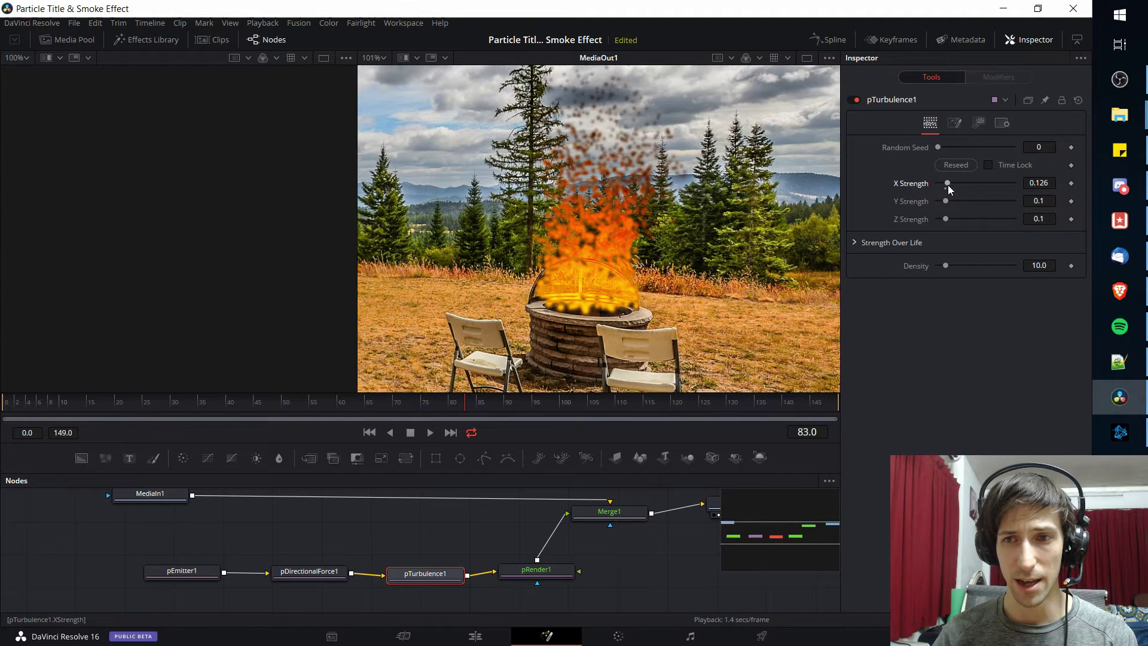
- Shape the turbulence's Strength Over Life curve to climb by raising its end point and lowering its start point
left_click(856, 243)
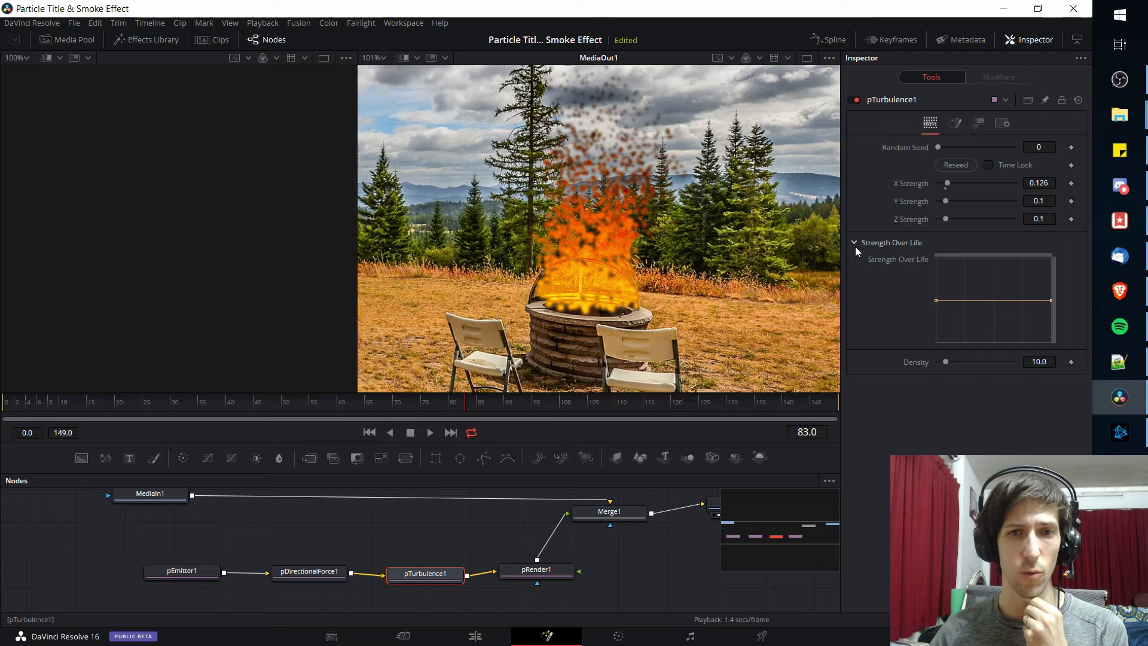
scroll(756, 242, "down", 2)
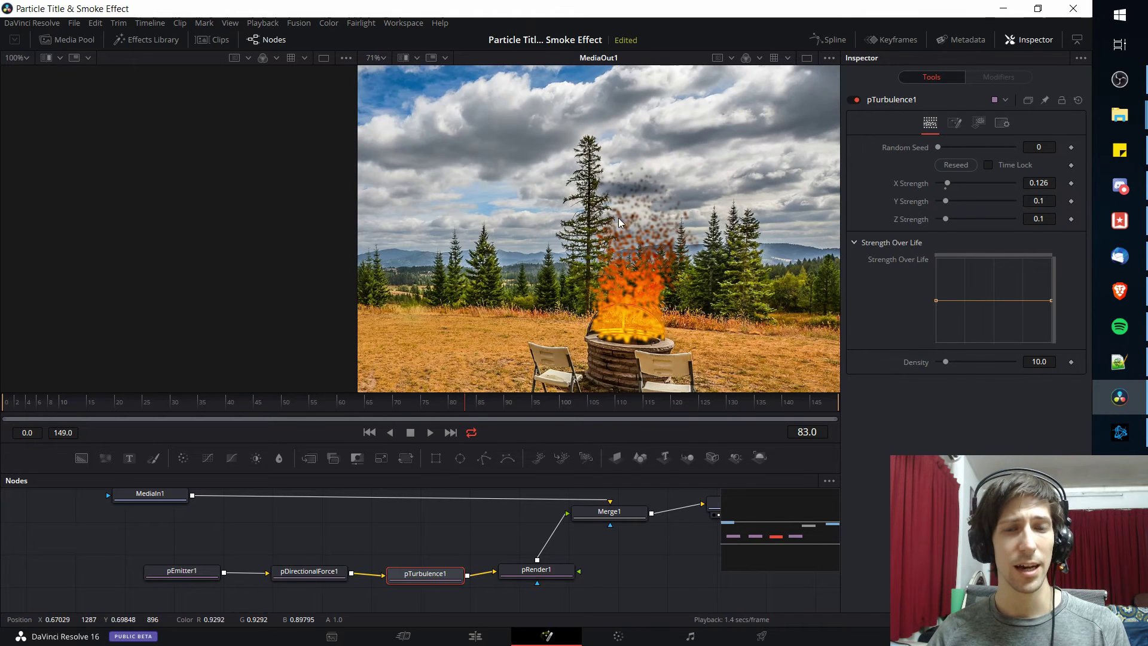
scroll(767, 281, "up", 2)
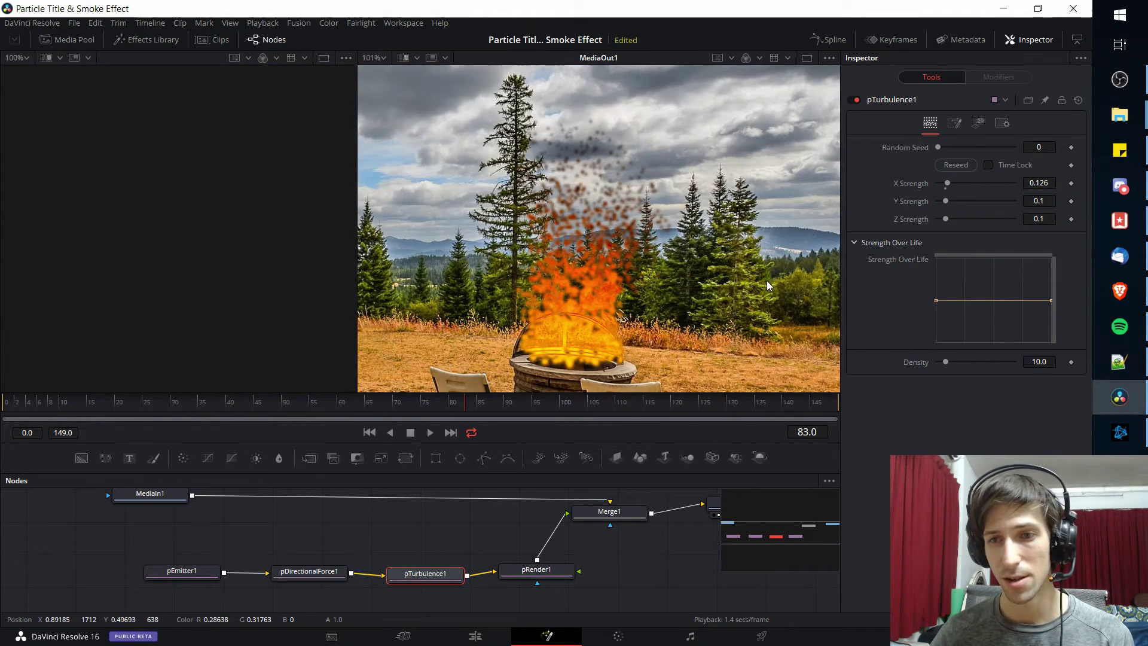
left_click_drag(1050, 302, 1053, 279)
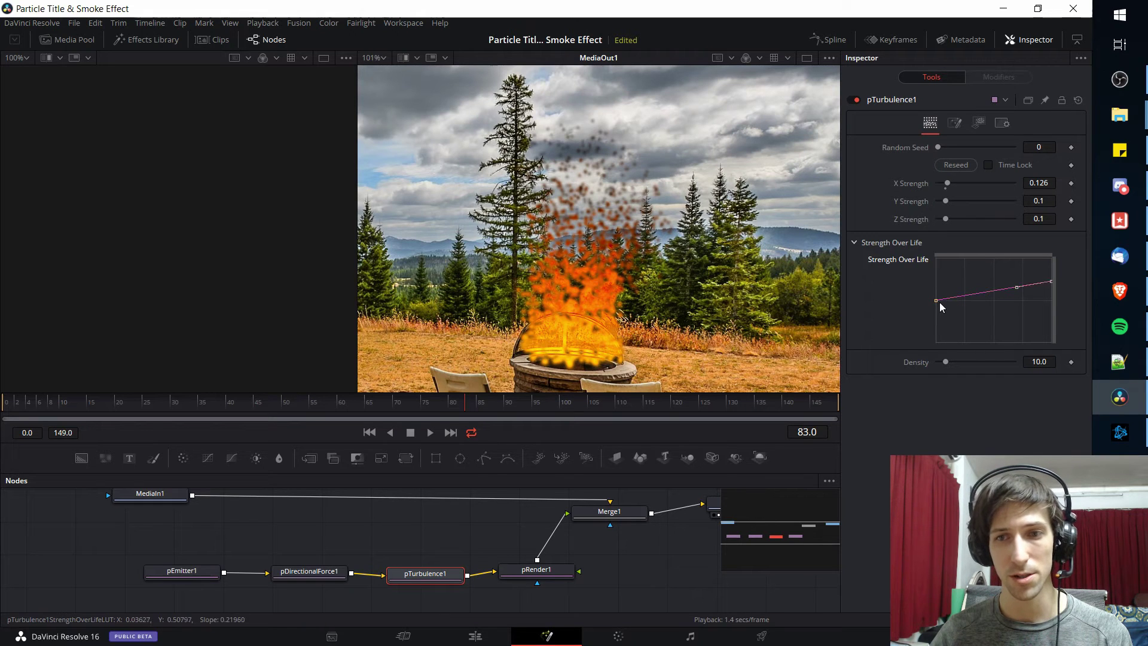
left_click_drag(937, 301, 934, 306)
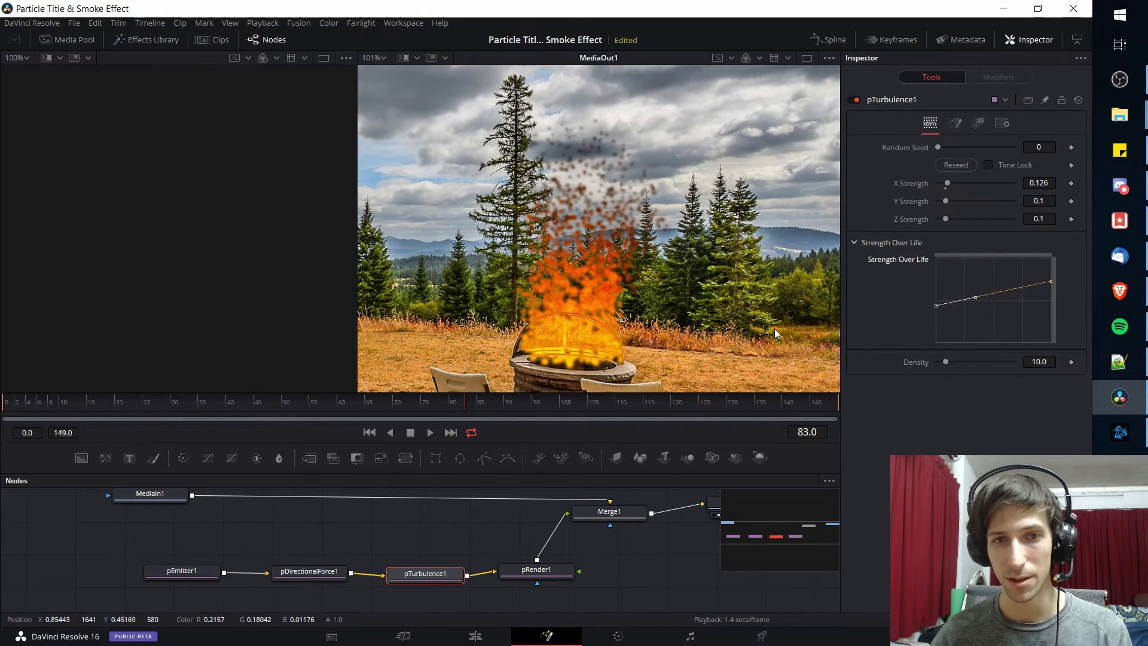
left_click_drag(936, 307, 936, 313)
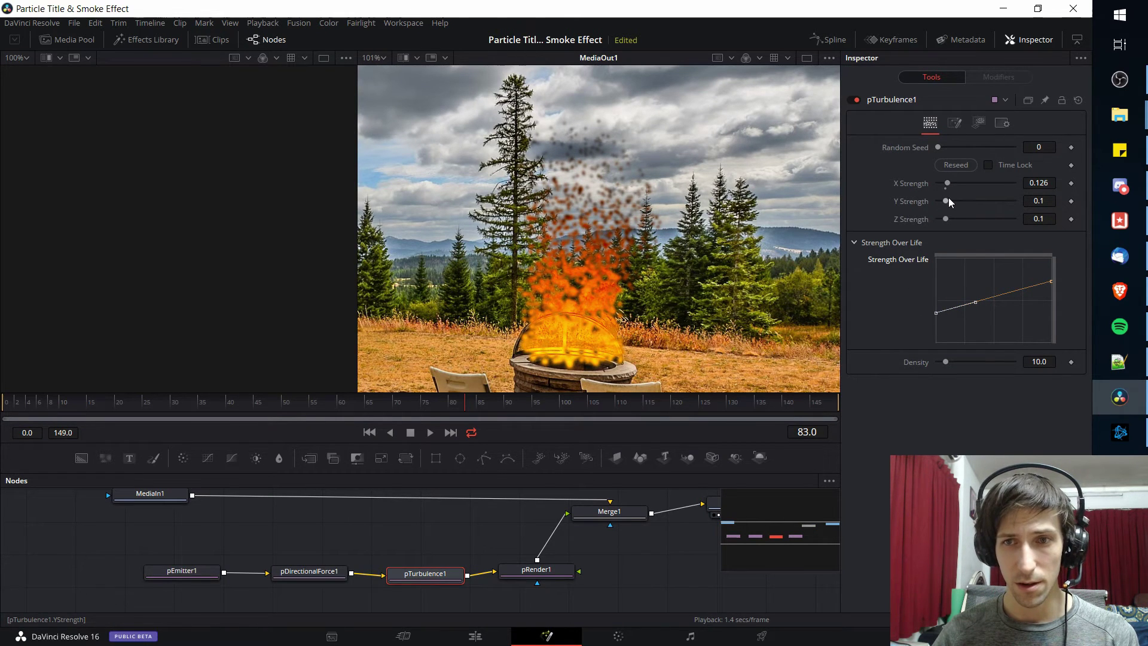
- Play the effect and steepen the turbulence's Strength Over Life curve by raising its end point further and lowering its start point slightly
scroll(583, 353, "down", 1)
left_click(67, 405)
key("space")
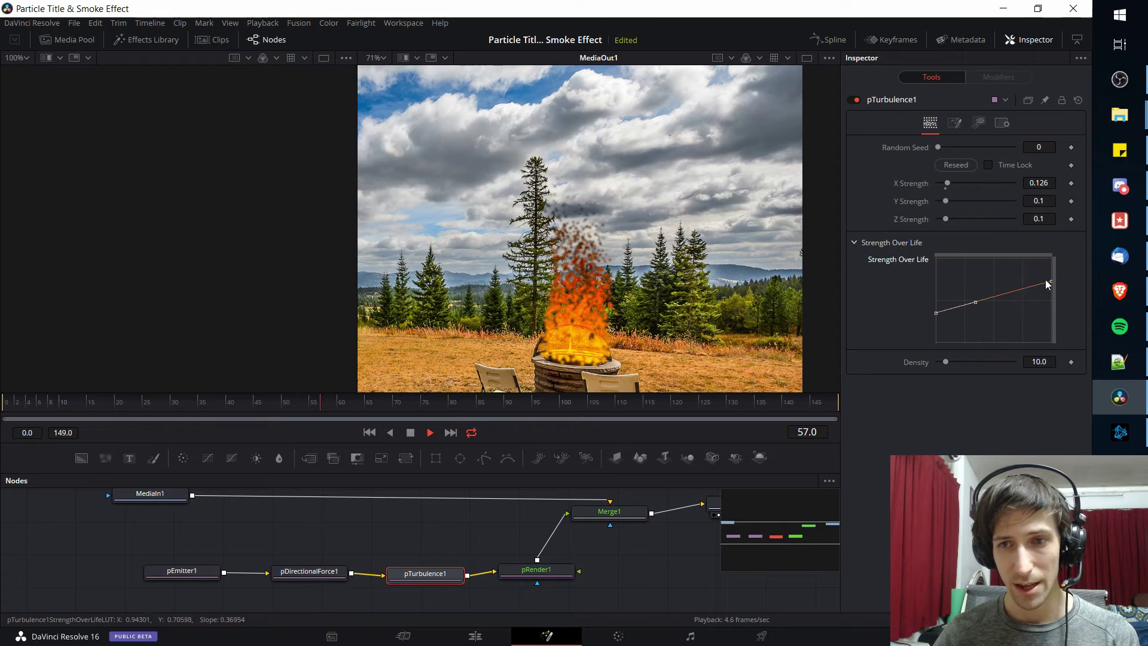
left_click_drag(1050, 282, 1051, 271)
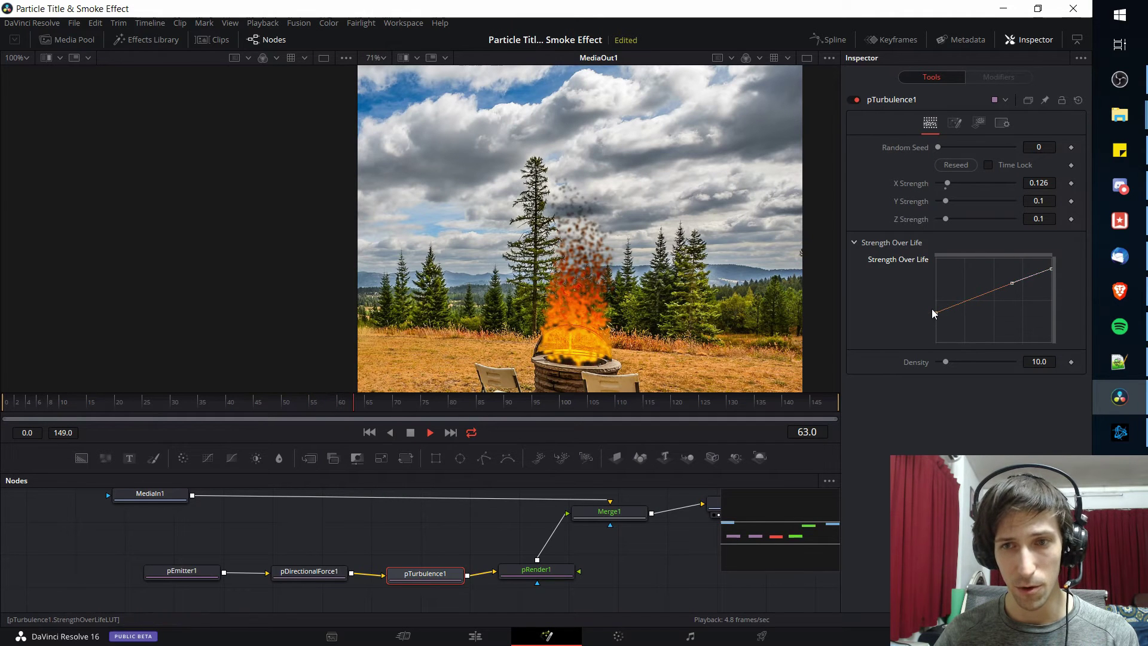
left_click_drag(936, 313, 936, 317)
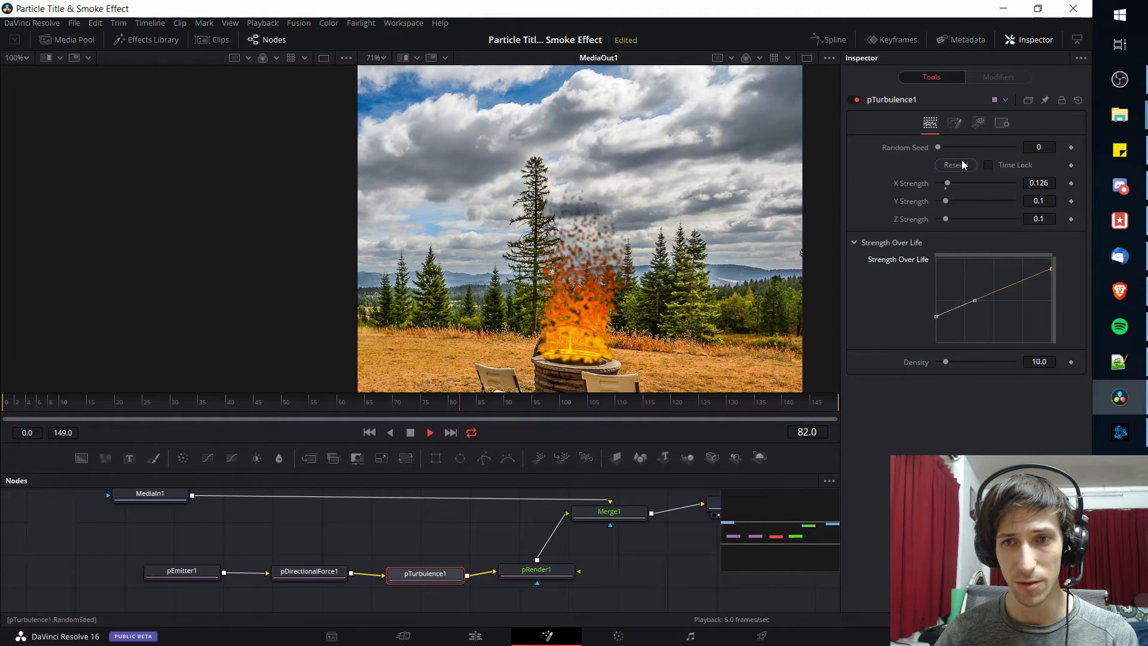
left_click_drag(950, 183, 950, 185)
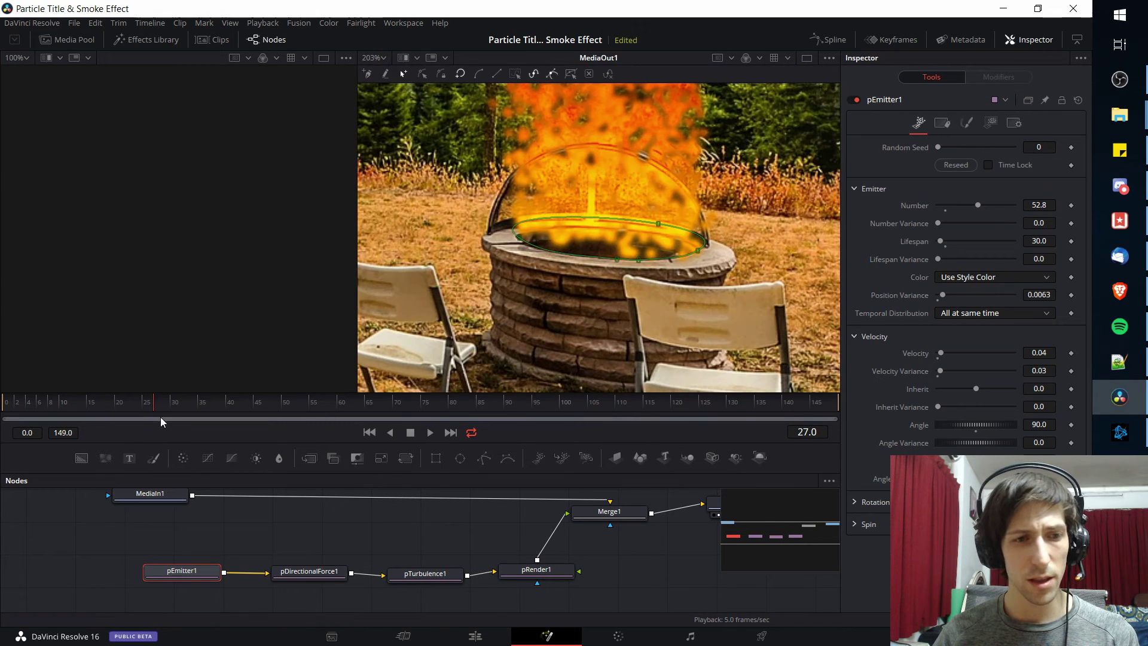
- Redraw the emitter's Bezier region as an open three-point path along the firepit's front inner rim, curving its final segment
left_click_drag(154, 412, 108, 410)
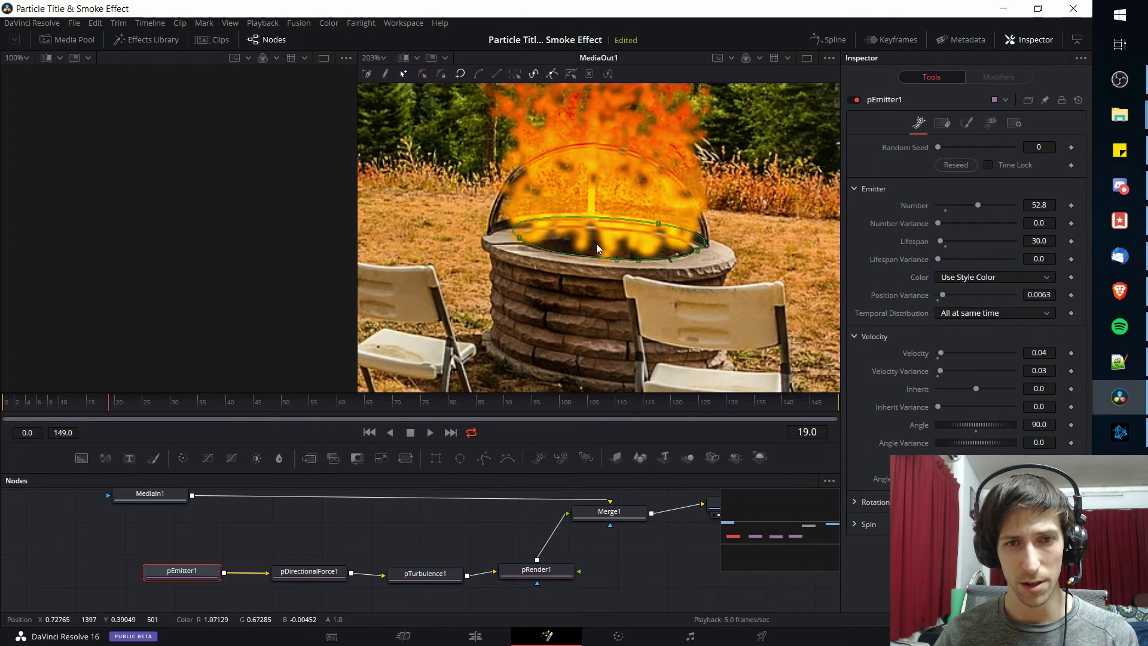
left_click_drag(615, 232, 625, 257)
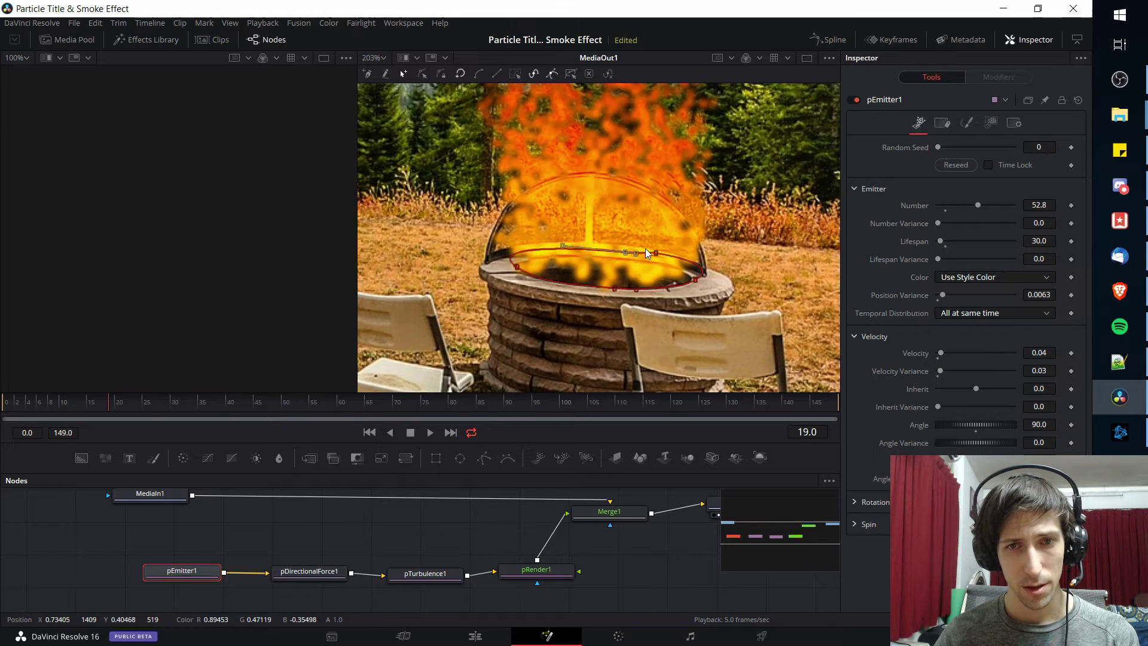
scroll(658, 248, "up", 2)
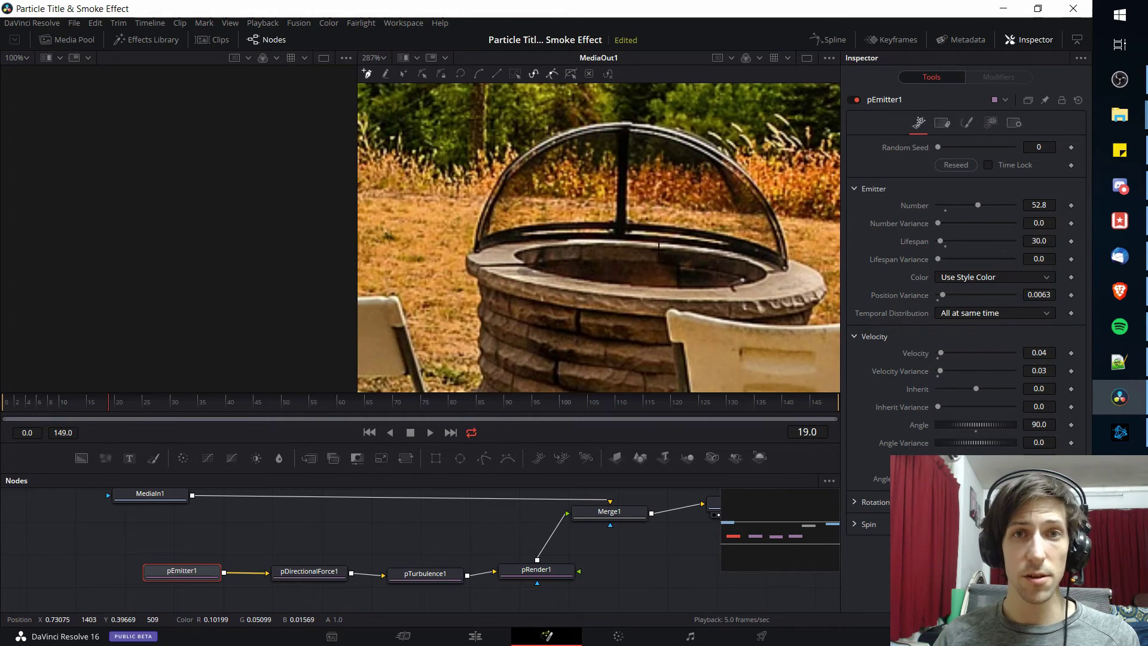
left_click(514, 254)
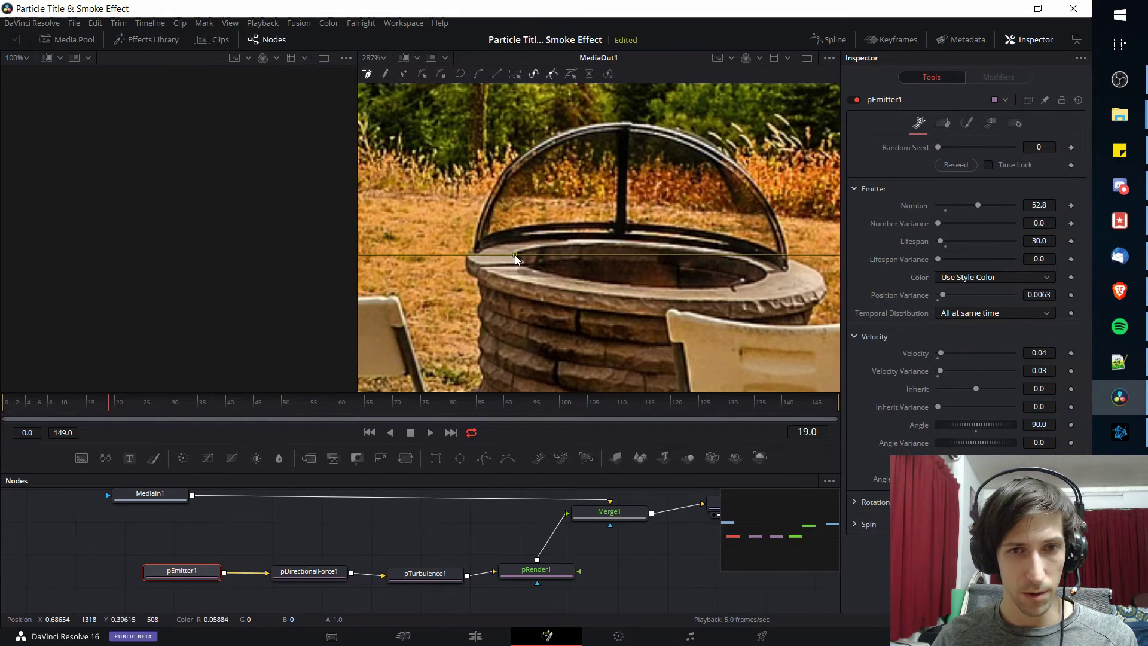
left_click(651, 287)
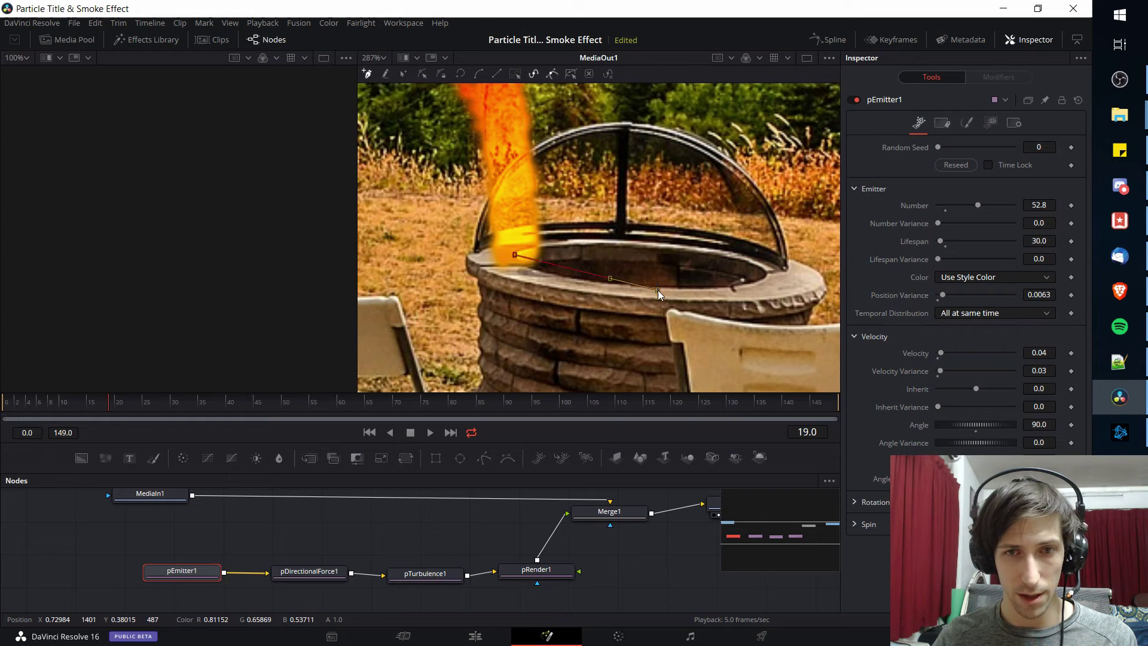
left_click(766, 273)
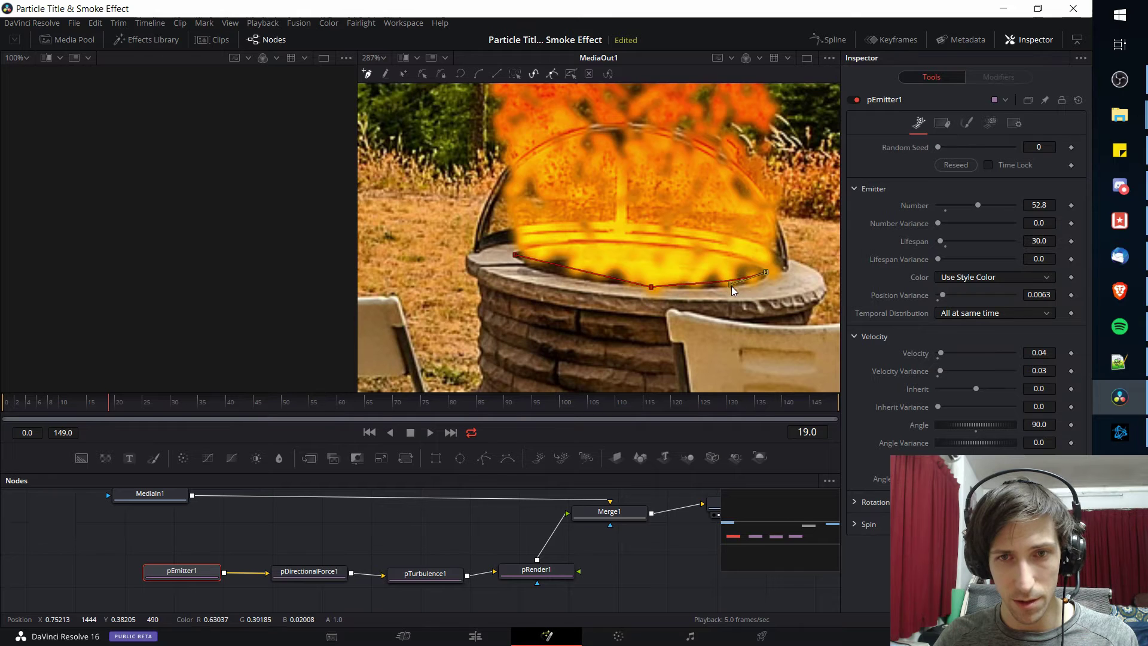
left_click_drag(731, 285, 743, 299)
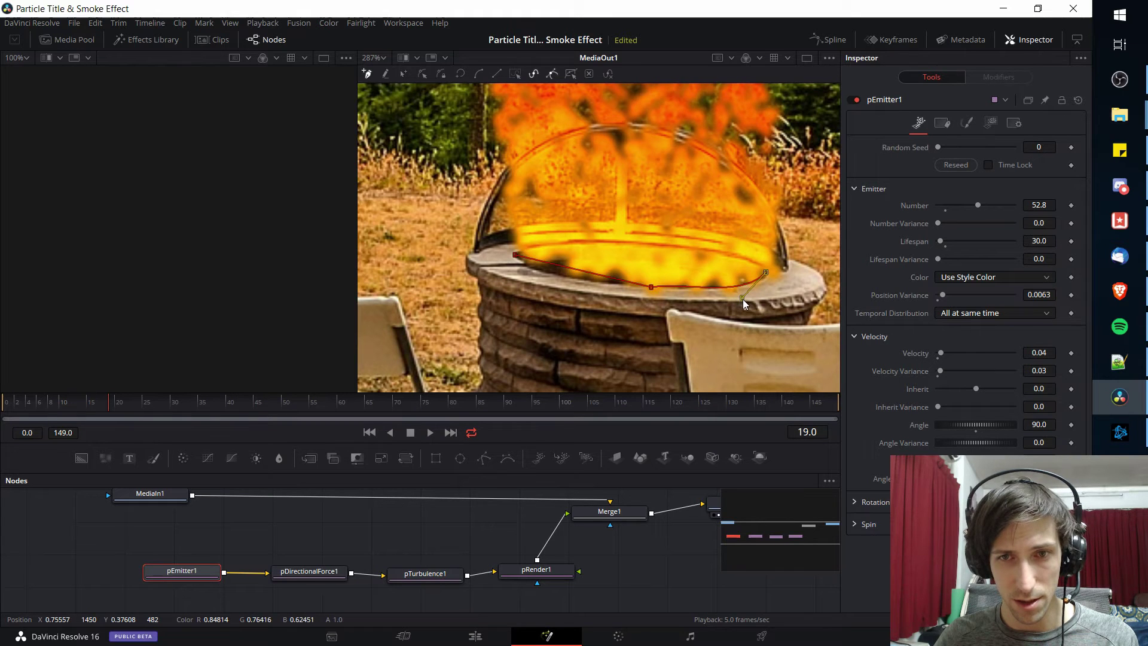
- Keep the emitter path open and adjust its start and middle handles so it follows the curve of the front rim
left_click(515, 256)
key("ctrl+z")
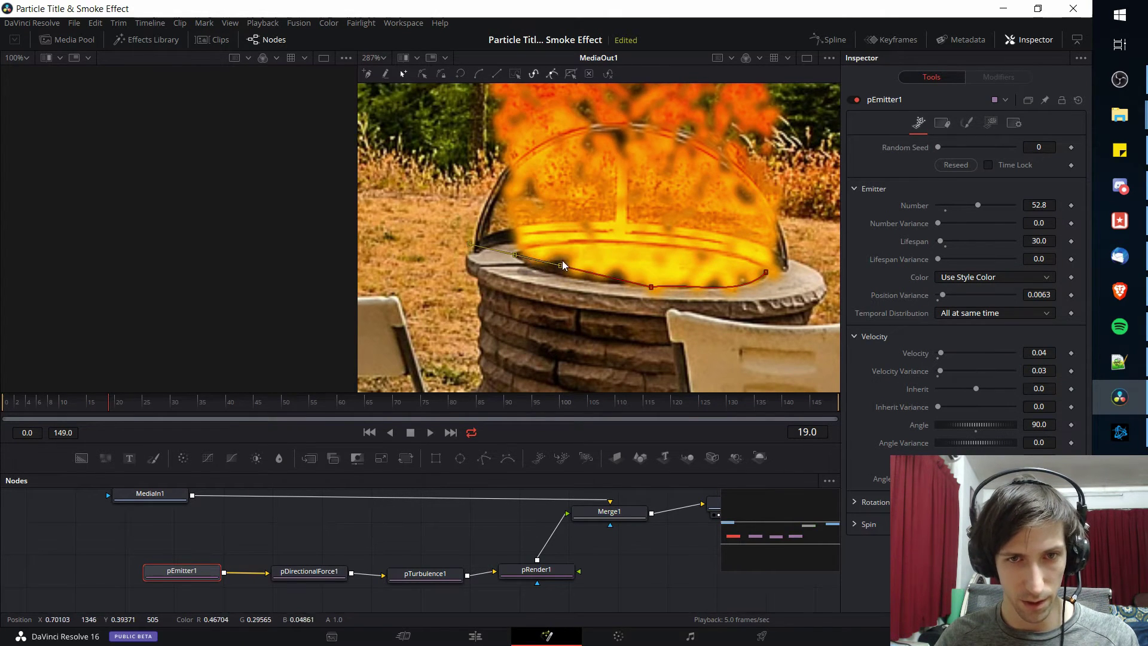
scroll(562, 265, "up", 2)
left_click_drag(560, 273, 502, 310)
left_click(740, 313)
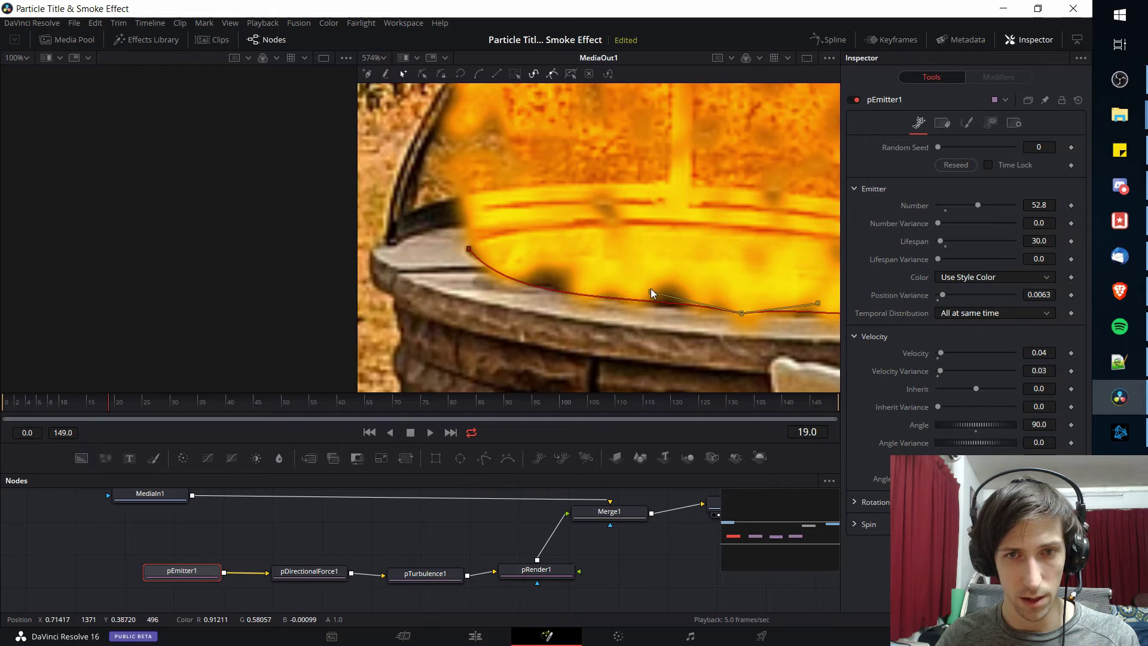
left_click_drag(651, 288, 645, 295)
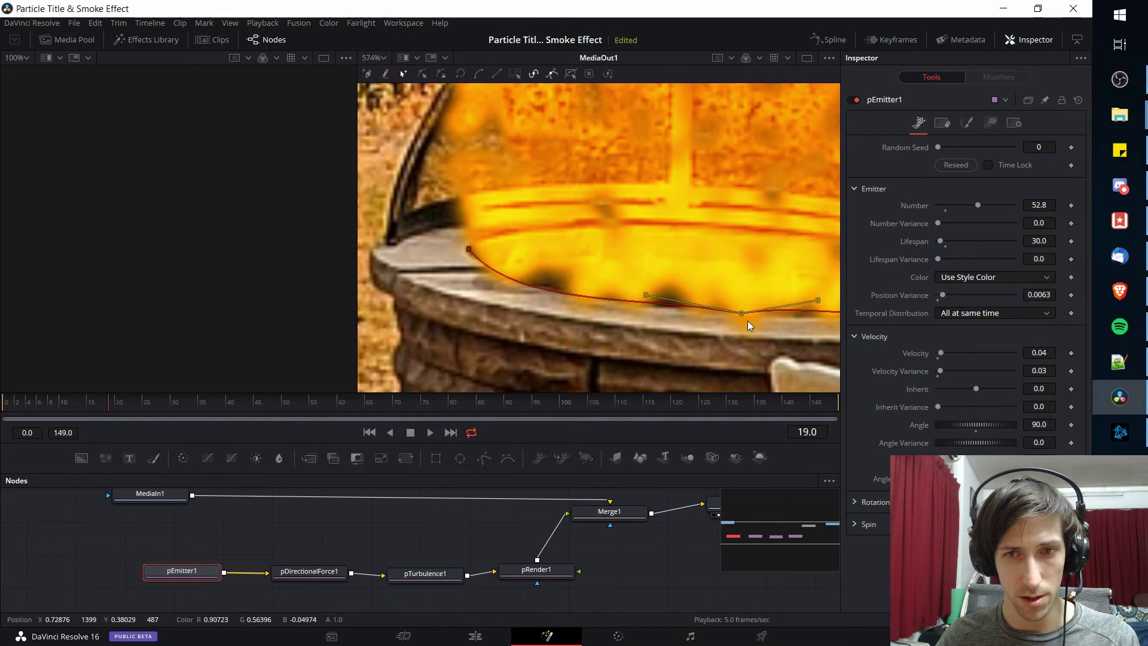
left_click_drag(748, 321, 650, 305)
scroll(647, 308, "down", 1)
left_click_drag(592, 255, 536, 279)
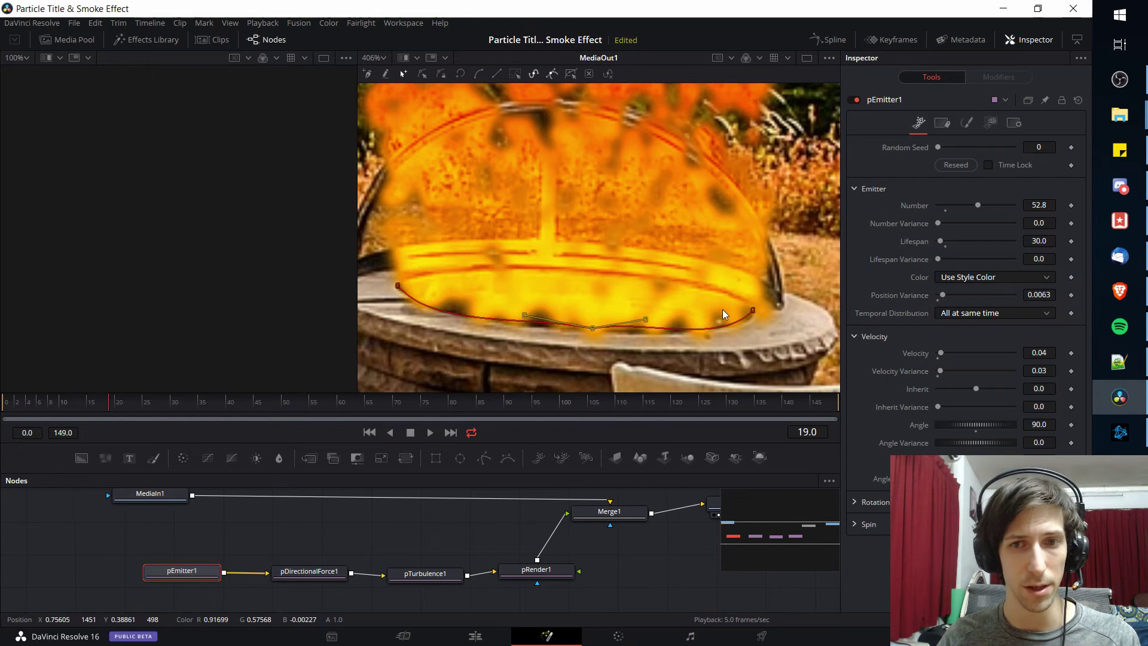
scroll(722, 310, "down", 2)
left_click_drag(765, 314, 708, 323)
scroll(714, 317, "down", 1)
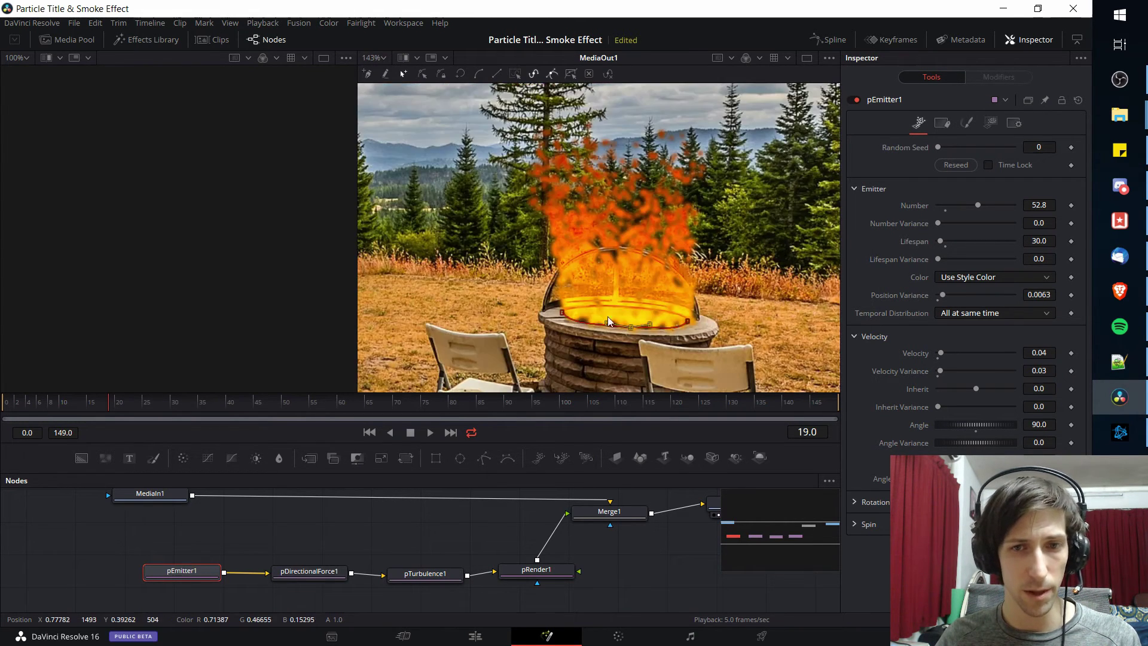
- Play the composition from around frame 18 and examine how the fire and smoke rise from the firepit
left_click(98, 408)
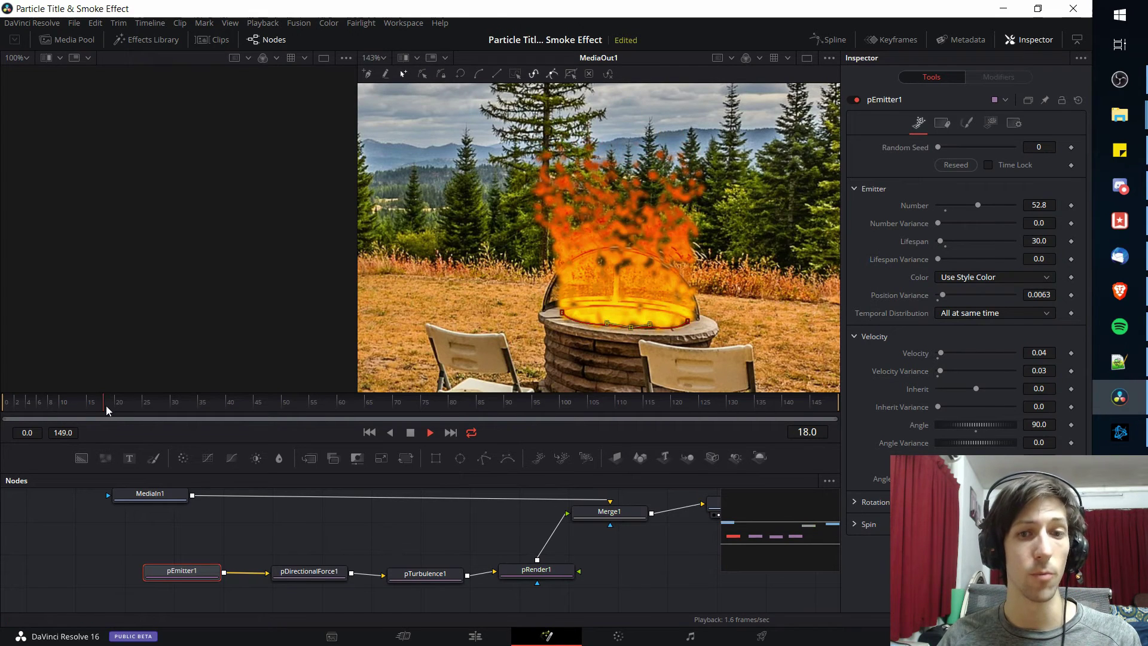
scroll(459, 315, "down", 1)
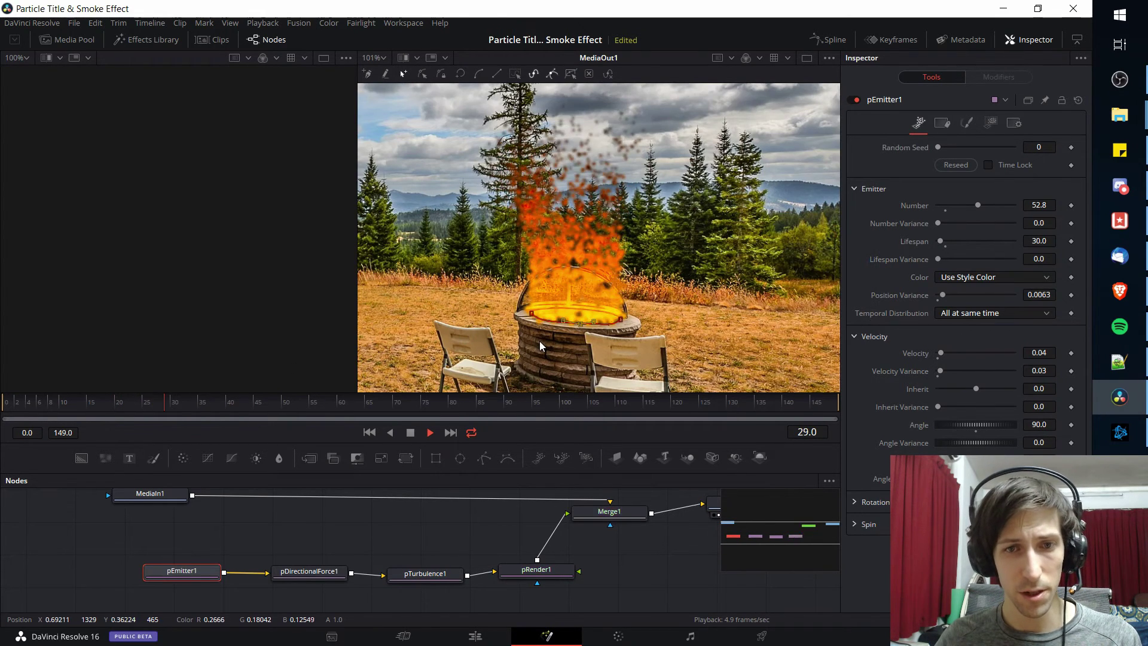
left_click_drag(539, 341, 594, 351)
scroll(594, 352, "down", 1)
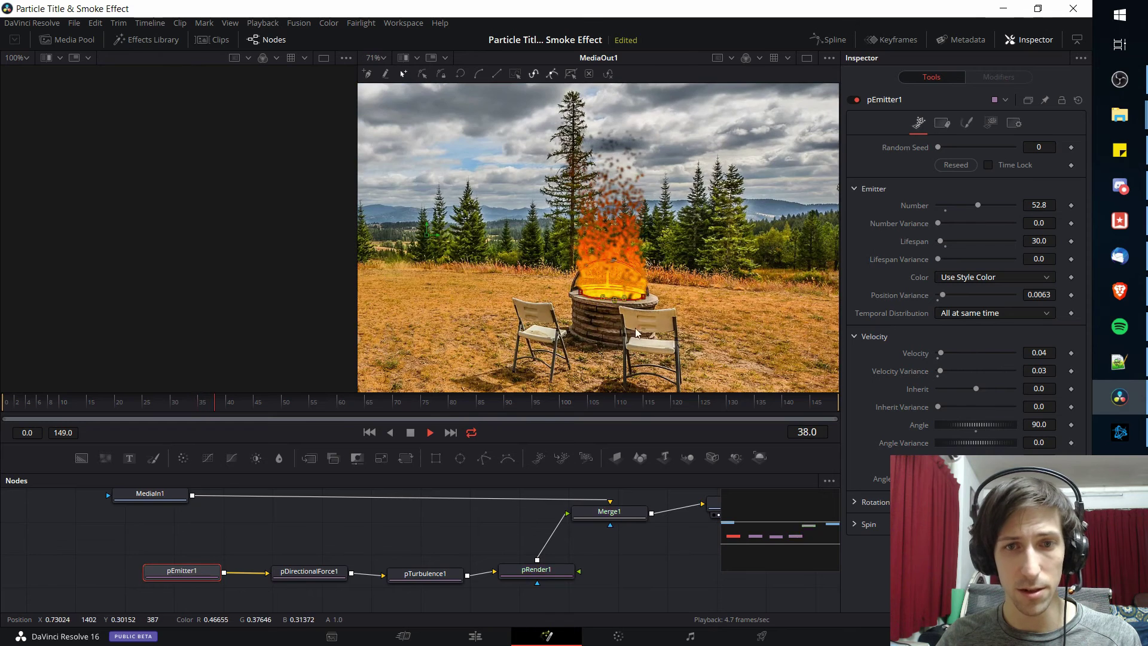
left_click_drag(668, 287, 661, 324)
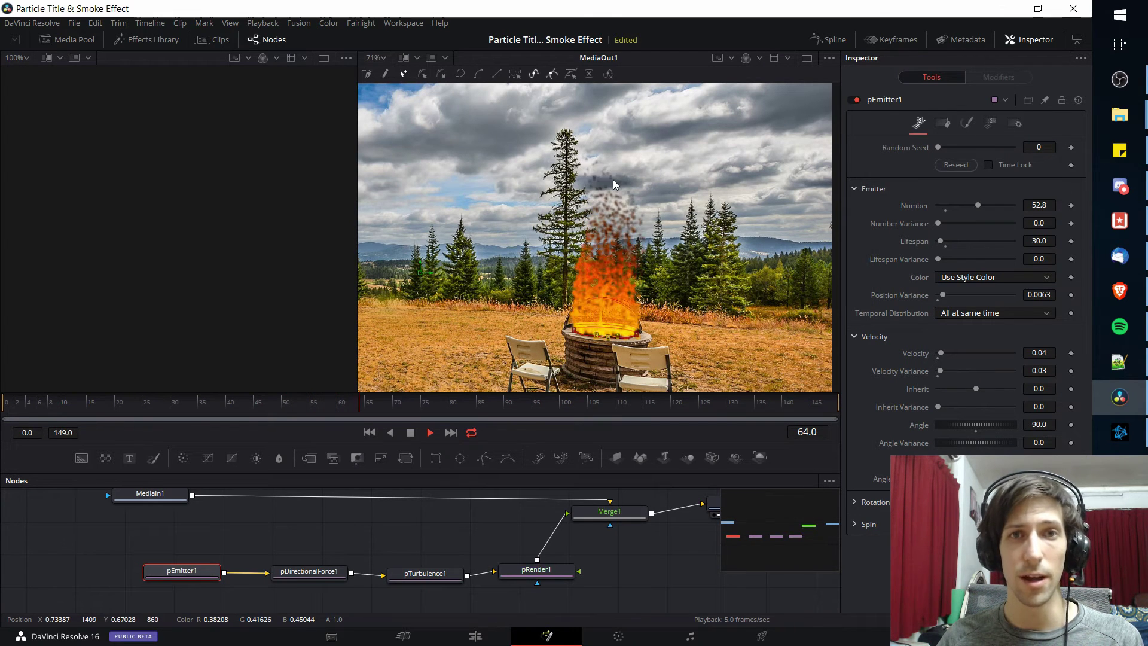
key("space")
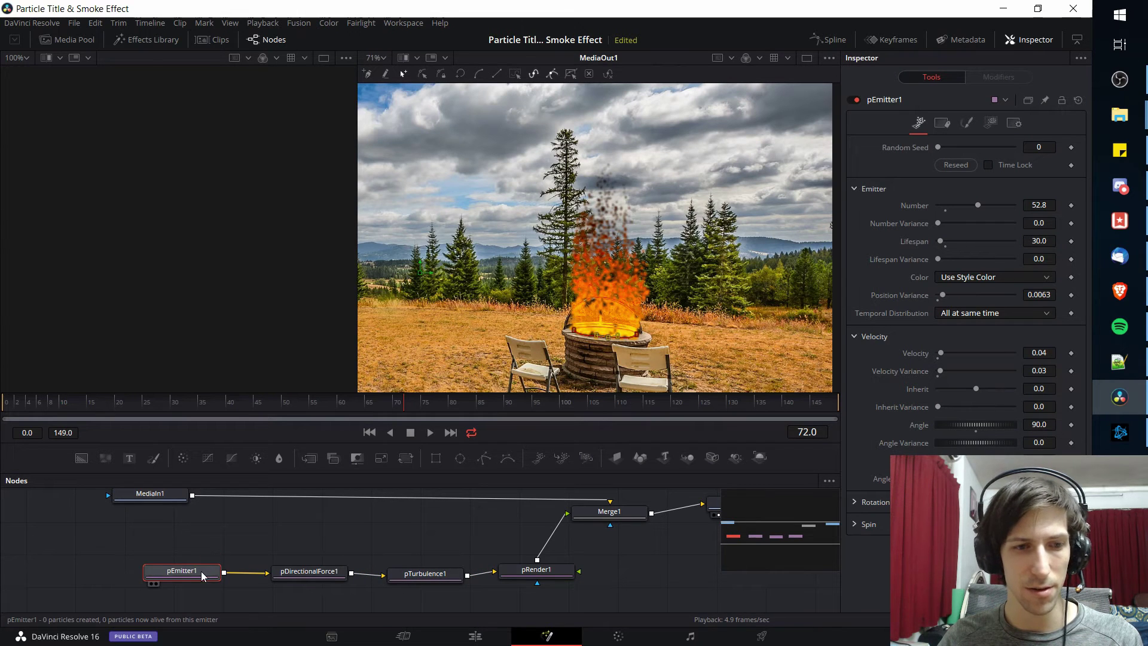
- Add a stop at about 0.806 to the emitter's Color Over Life gradient and color it dark brown-grey (hue 0.056, saturation 0.283, value 0.22)
left_click(967, 122)
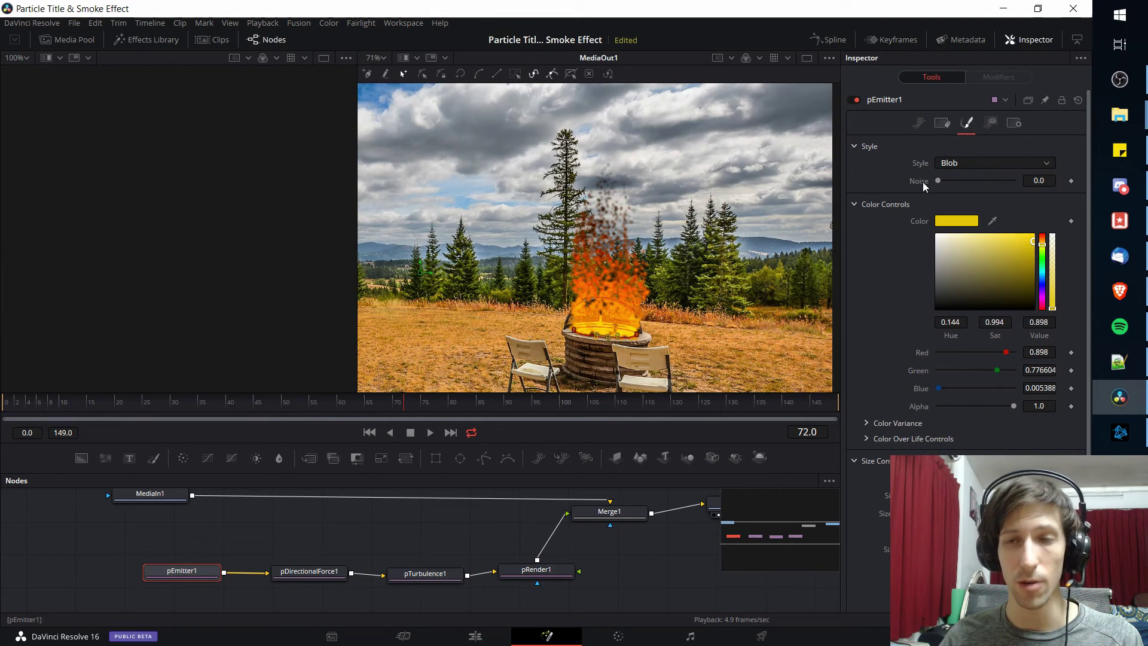
scroll(870, 235, "down", 3)
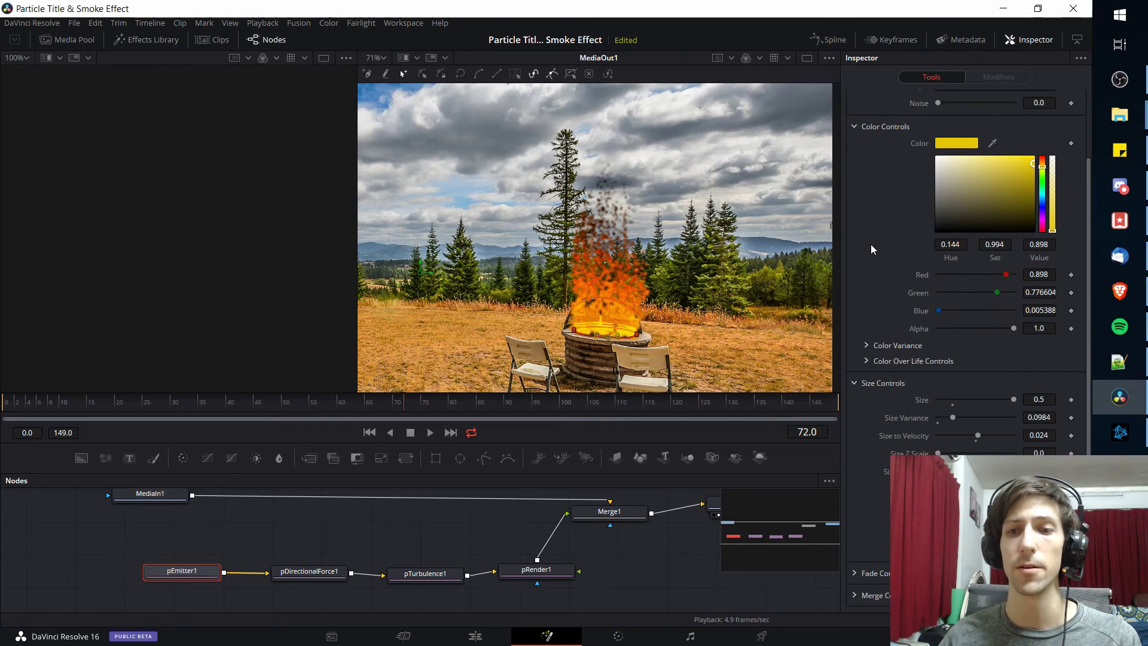
left_click(864, 362)
scroll(888, 400, "down", 3)
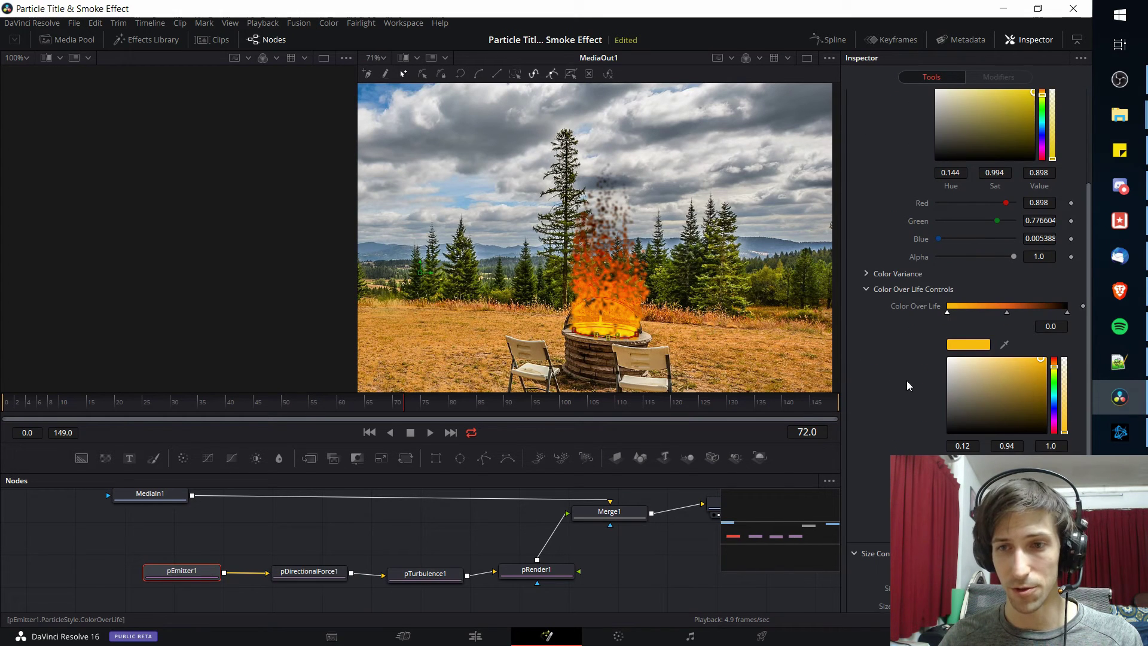
left_click(1045, 310)
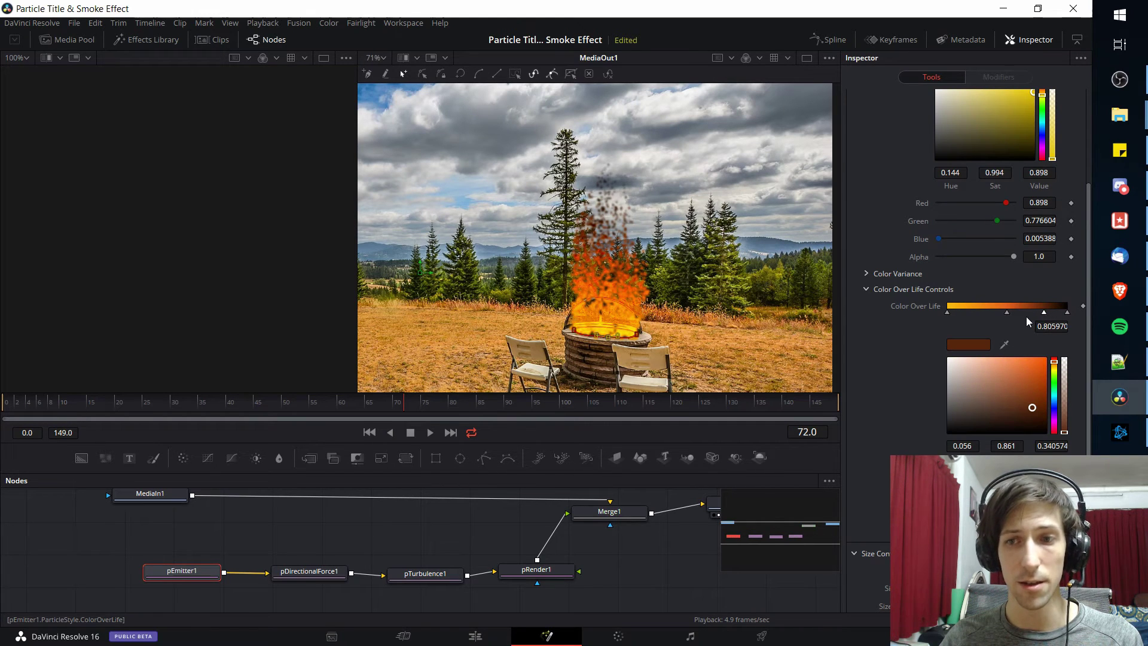
left_click(1029, 431)
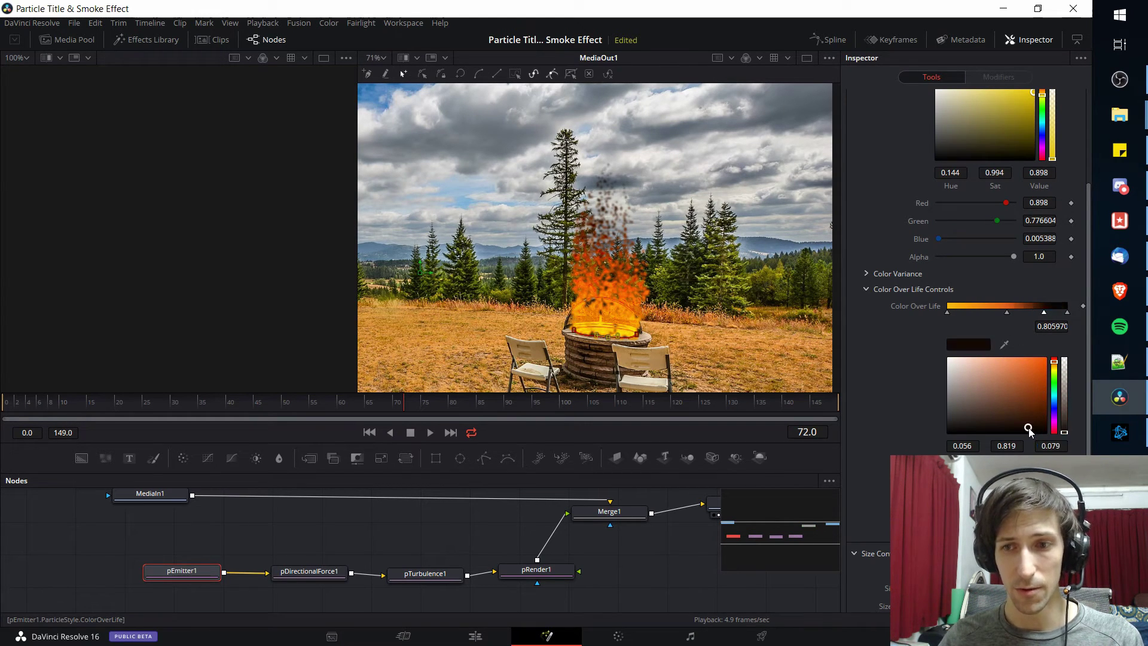
left_click_drag(1031, 435, 1048, 433)
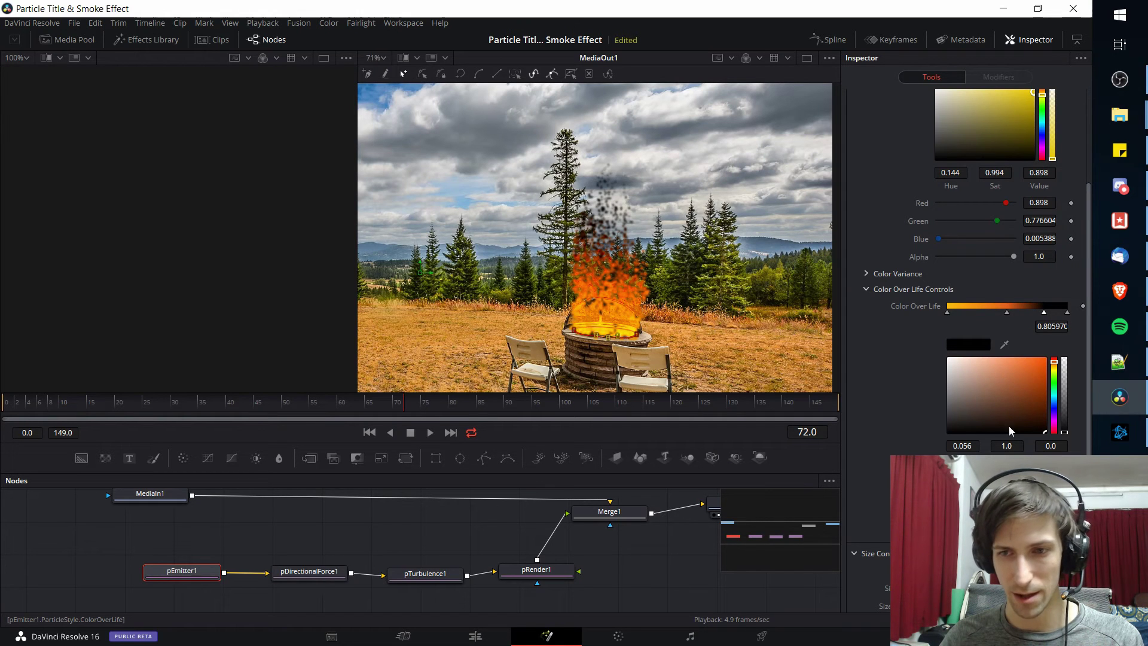
left_click(962, 423)
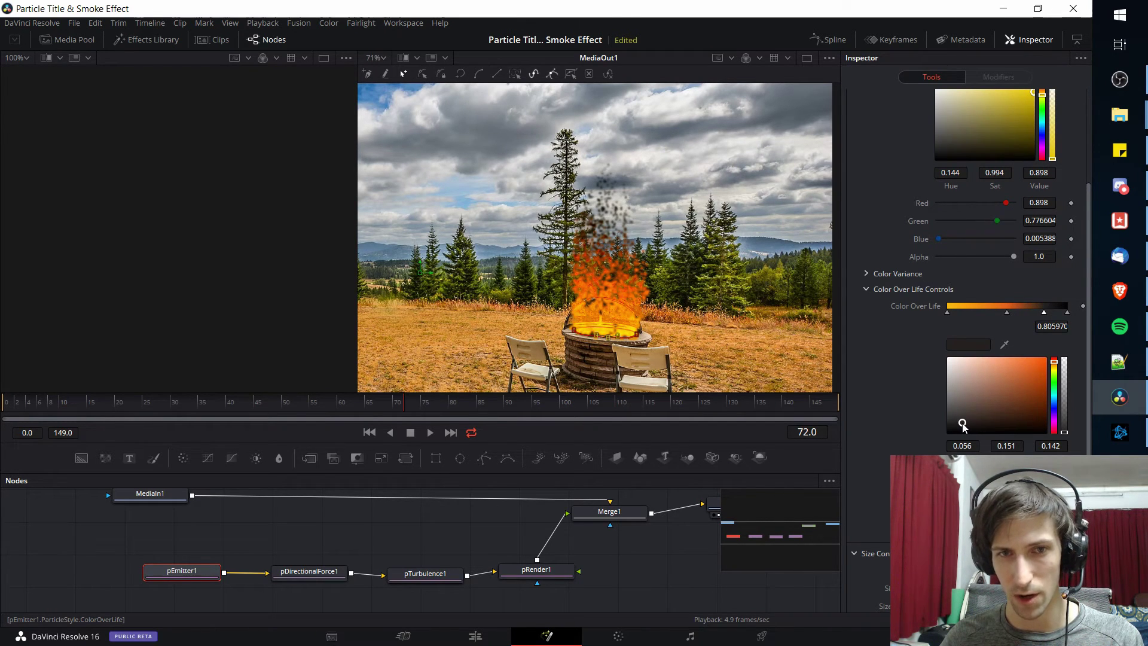
left_click_drag(967, 426, 975, 417)
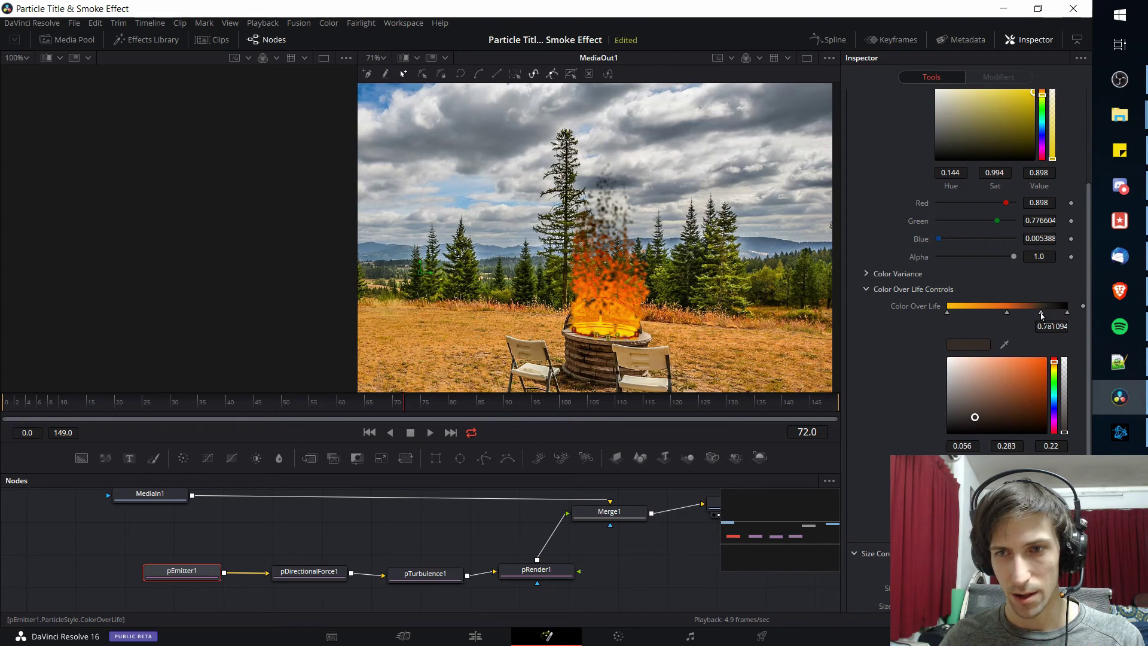
- Shift the dark Color Over Life stop earlier, move the orange stop to about 0.358, and play the effect from near the start
left_click_drag(1044, 312, 991, 313)
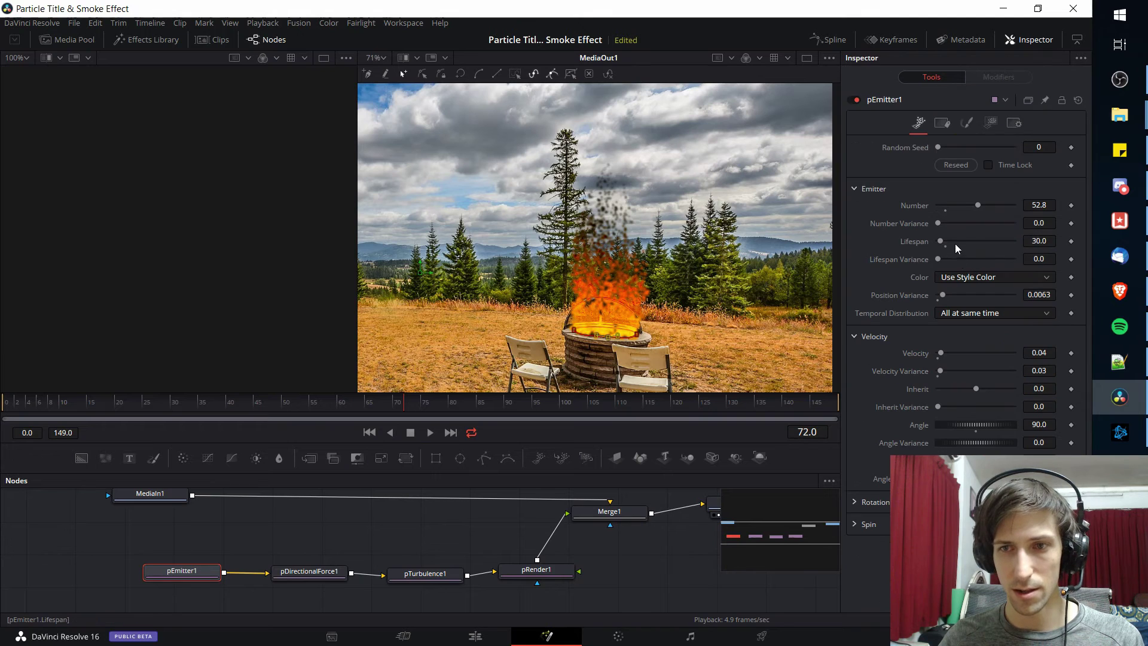
double_click(1038, 240)
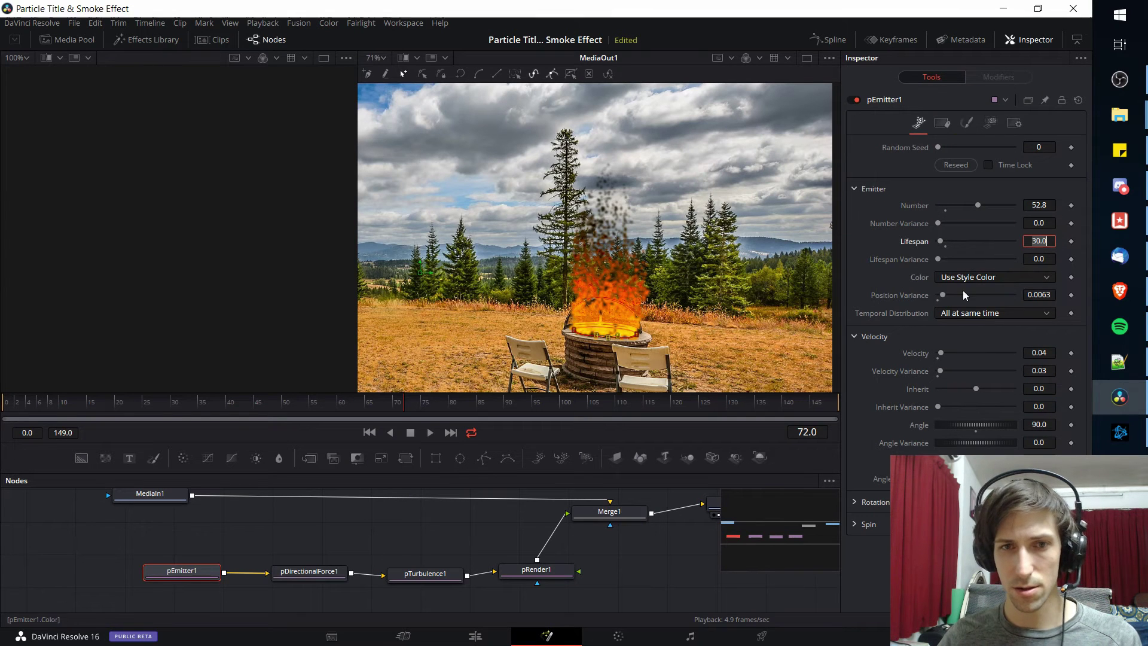
left_click(969, 123)
left_click(26, 404)
key("space")
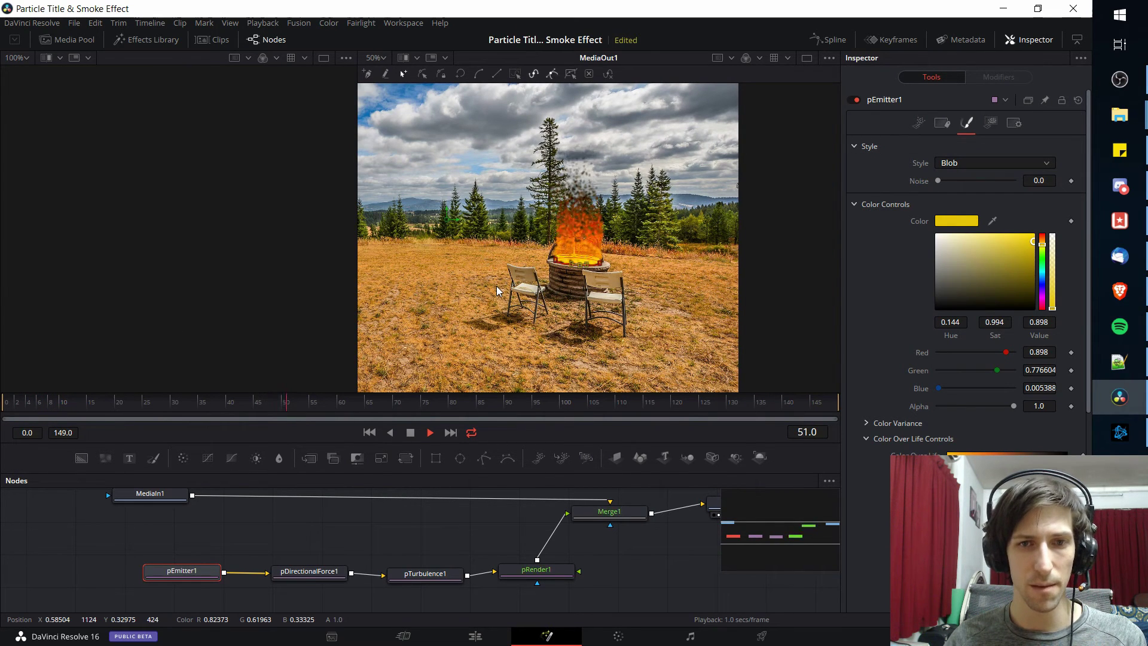
- Switch to the Edit page and scrub through the second firepit clip to review the fire and smoke effect
left_click(476, 636)
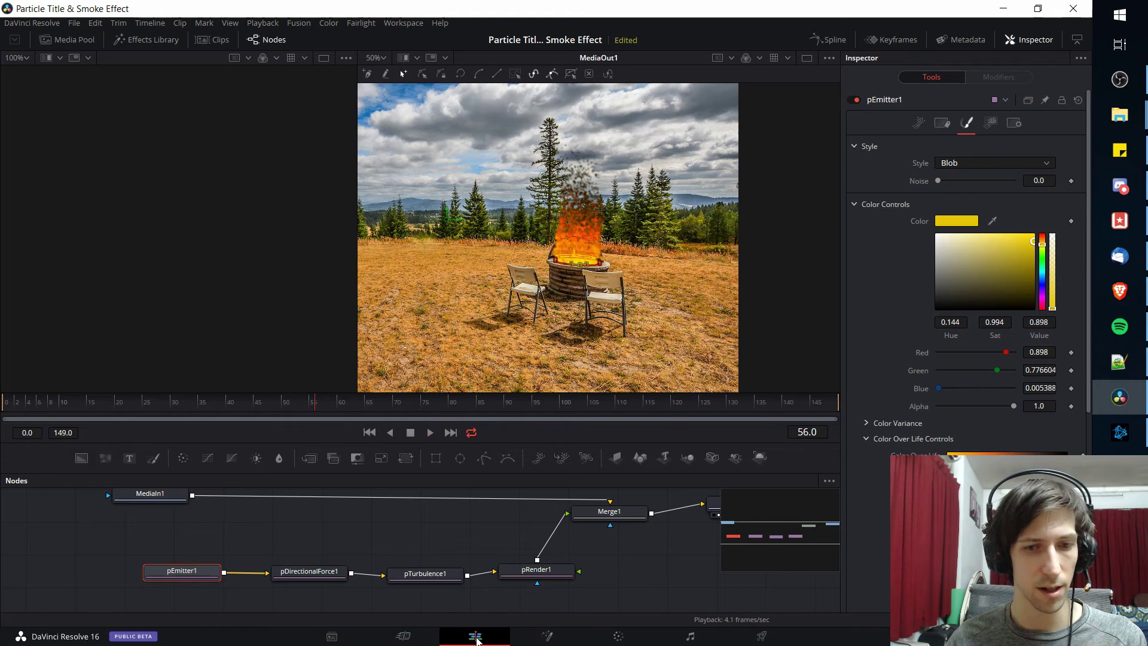
left_click_drag(706, 444, 866, 439)
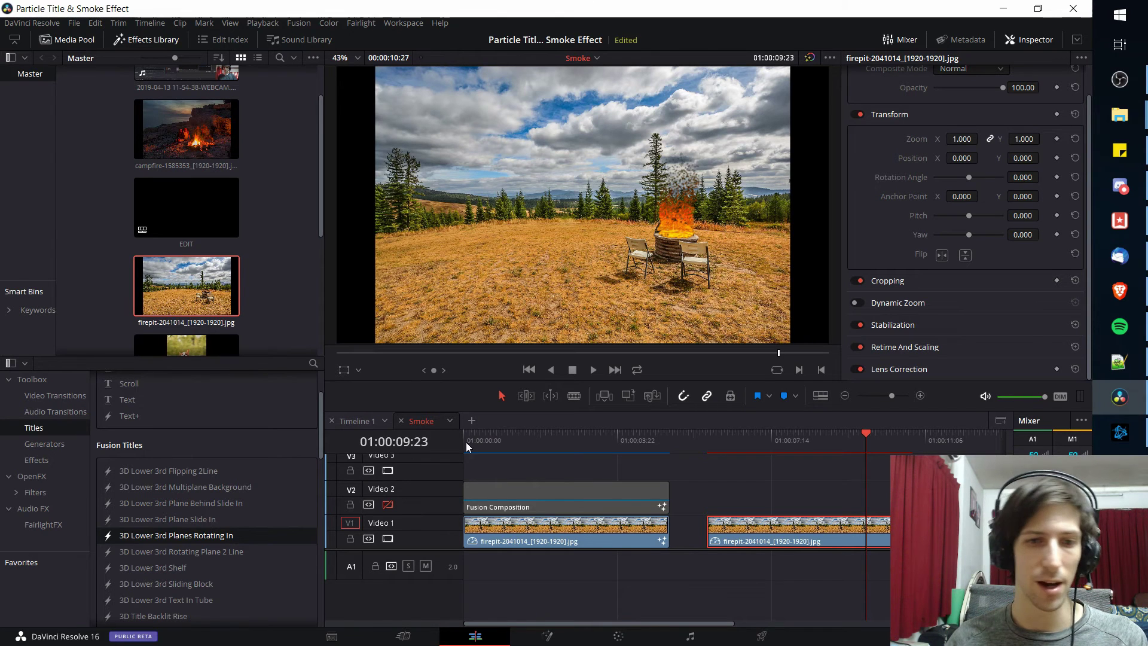
left_click_drag(496, 441, 820, 453)
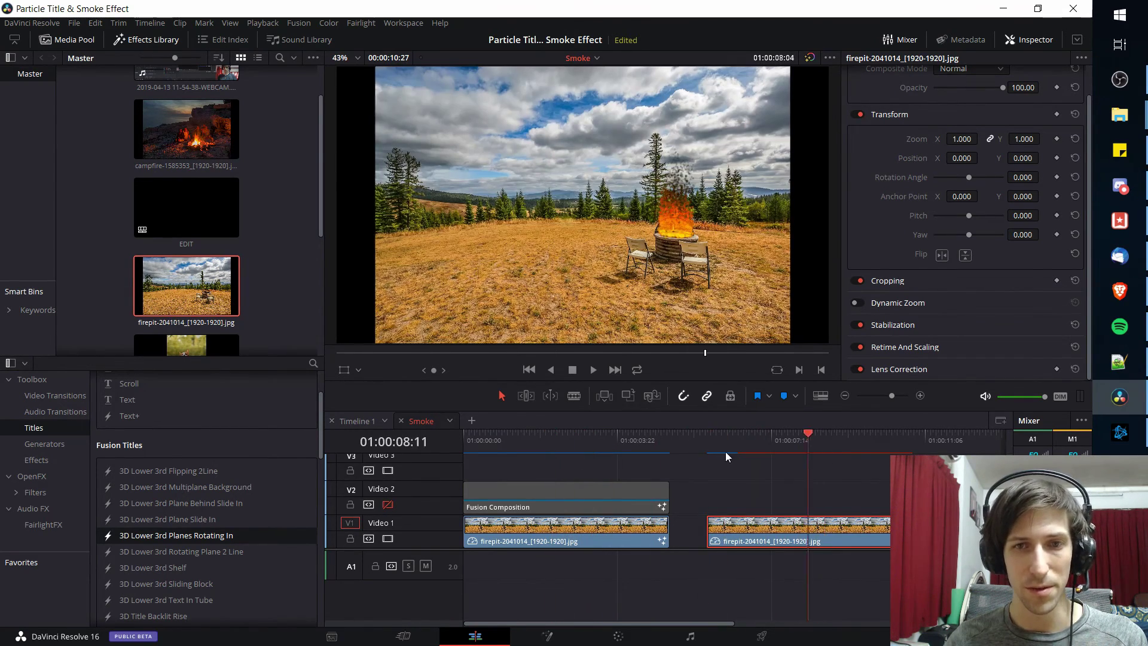
- Scrub from the first firepit clip into the second to compare their fire and smoke effects
left_click(557, 451)
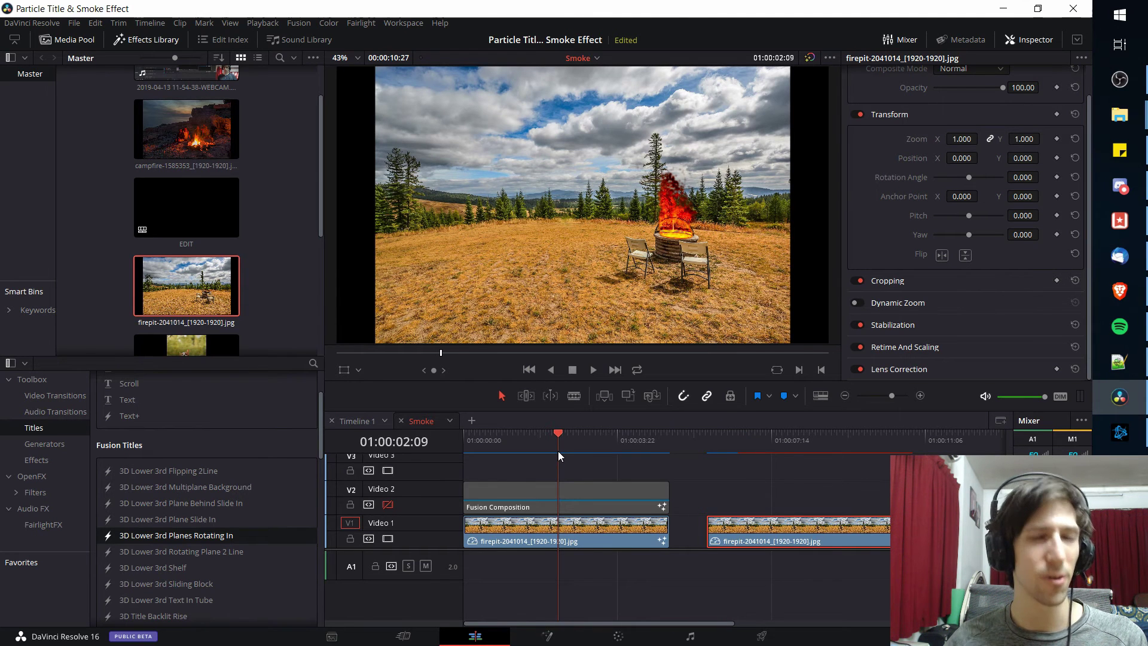
left_click_drag(561, 451, 773, 449)
- Switch to the Fusion page, lower pEmitter1's color alpha to 0.772, and check the fire up to frame 57
left_click(547, 636)
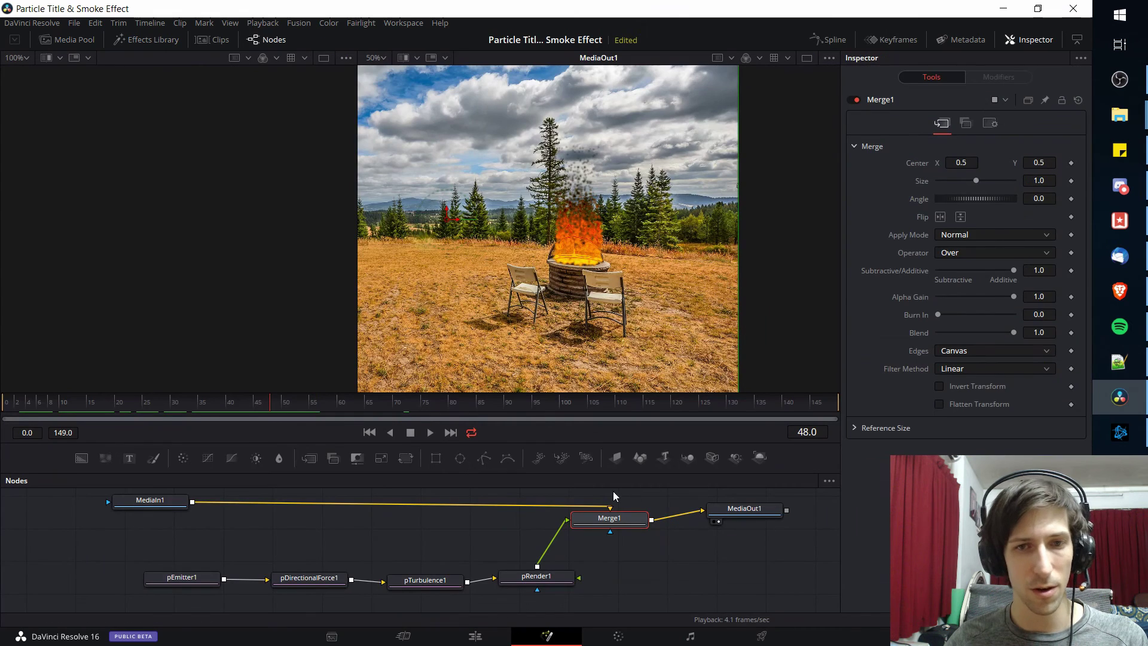
left_click(194, 577)
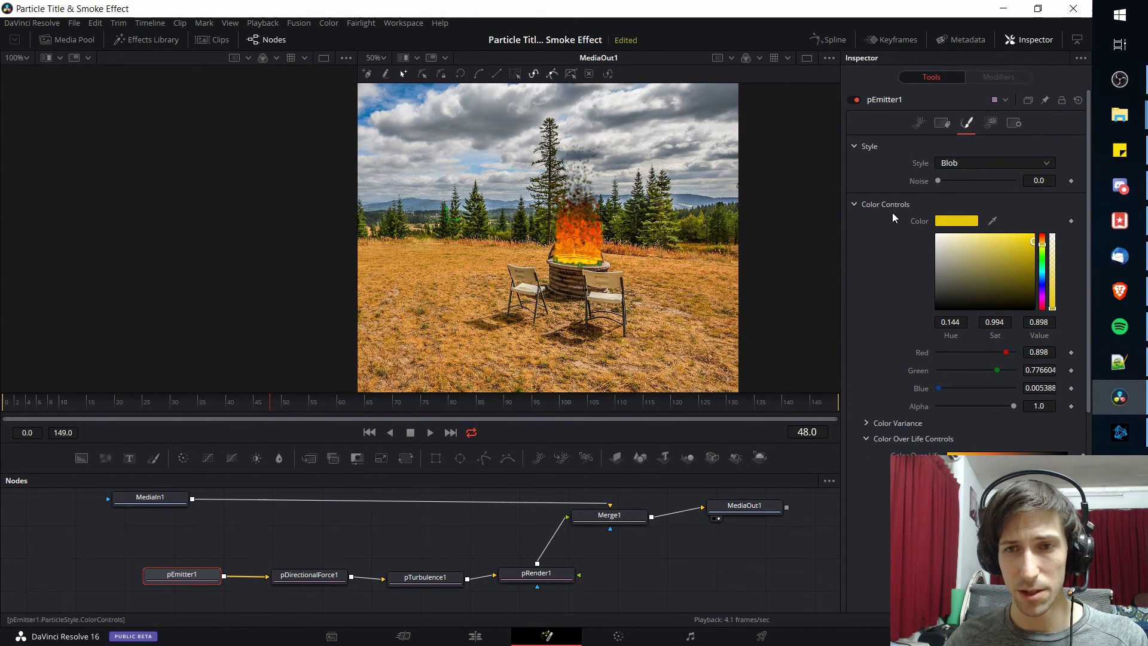
left_click_drag(1015, 405, 996, 405)
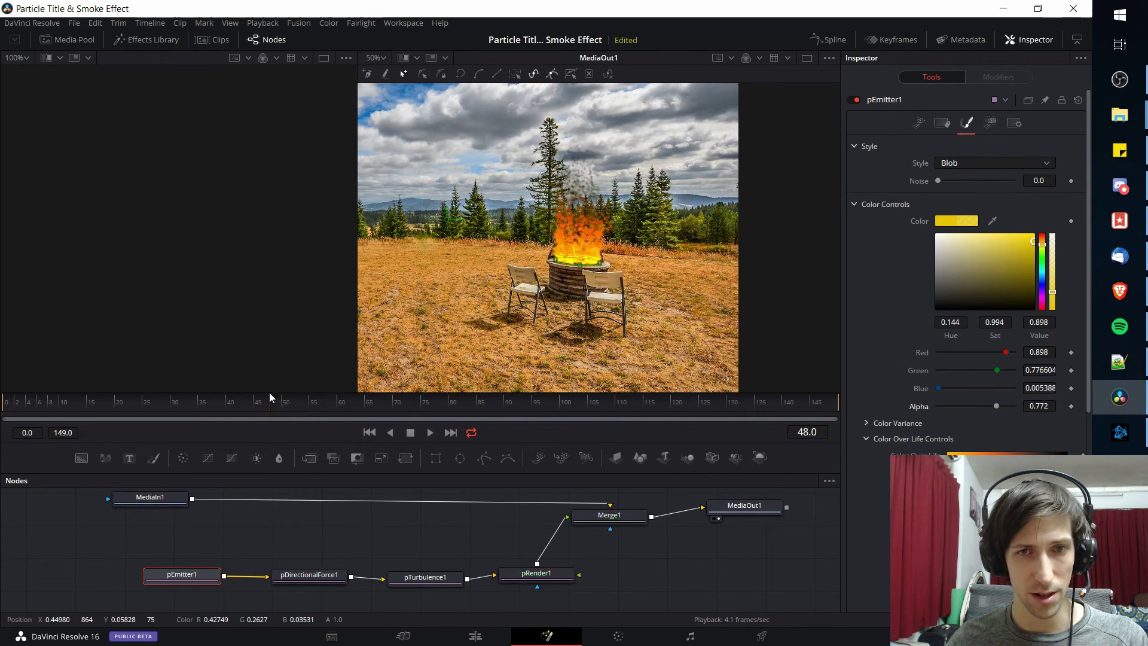
left_click_drag(270, 392, 323, 389)
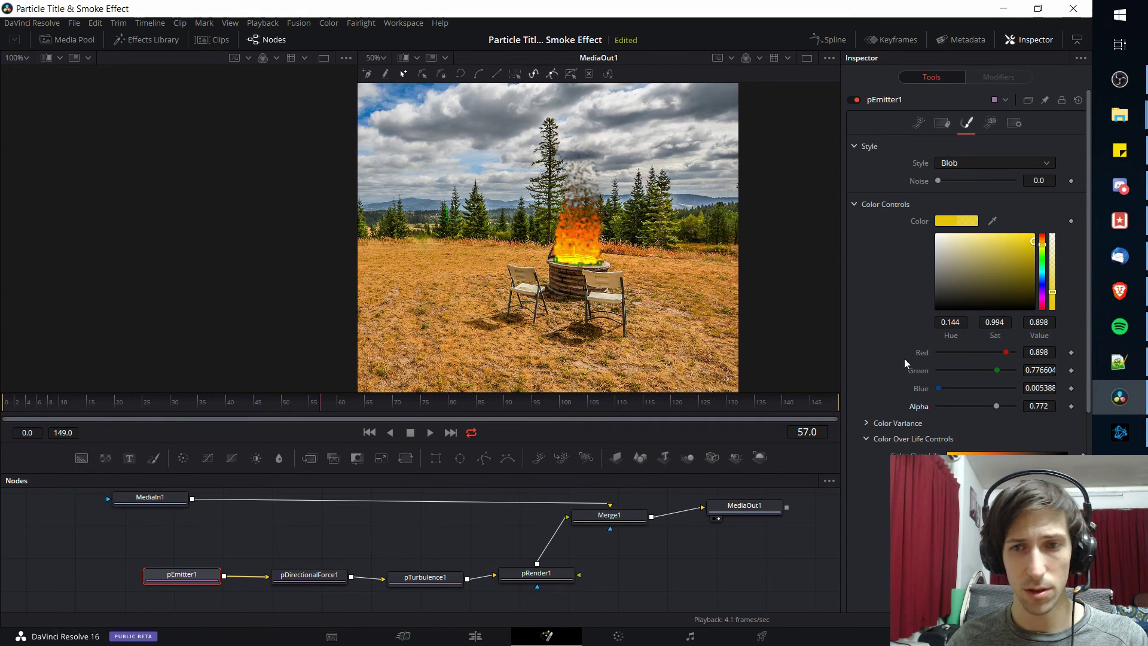
- Lower the alpha of the final black stop in the emitter's Color Over Life gradient and check the dark grey and yellow stops
scroll(874, 351, "down", 3)
left_click(1035, 246)
left_click(1067, 246)
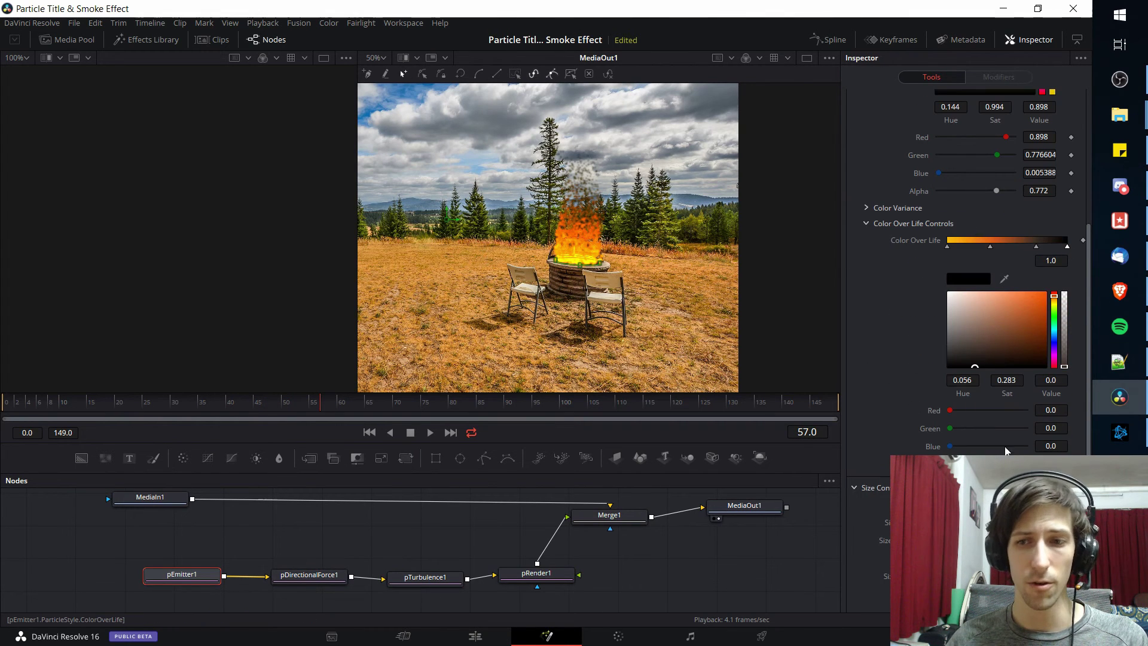
left_click_drag(1027, 464, 1016, 464)
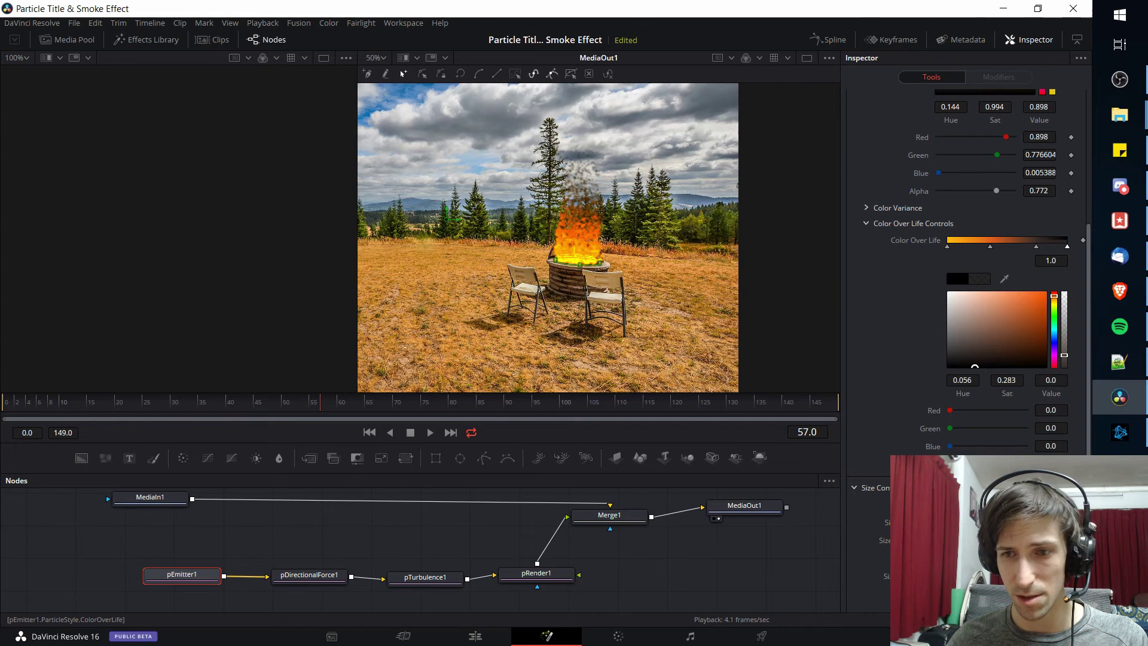
left_click(1037, 246)
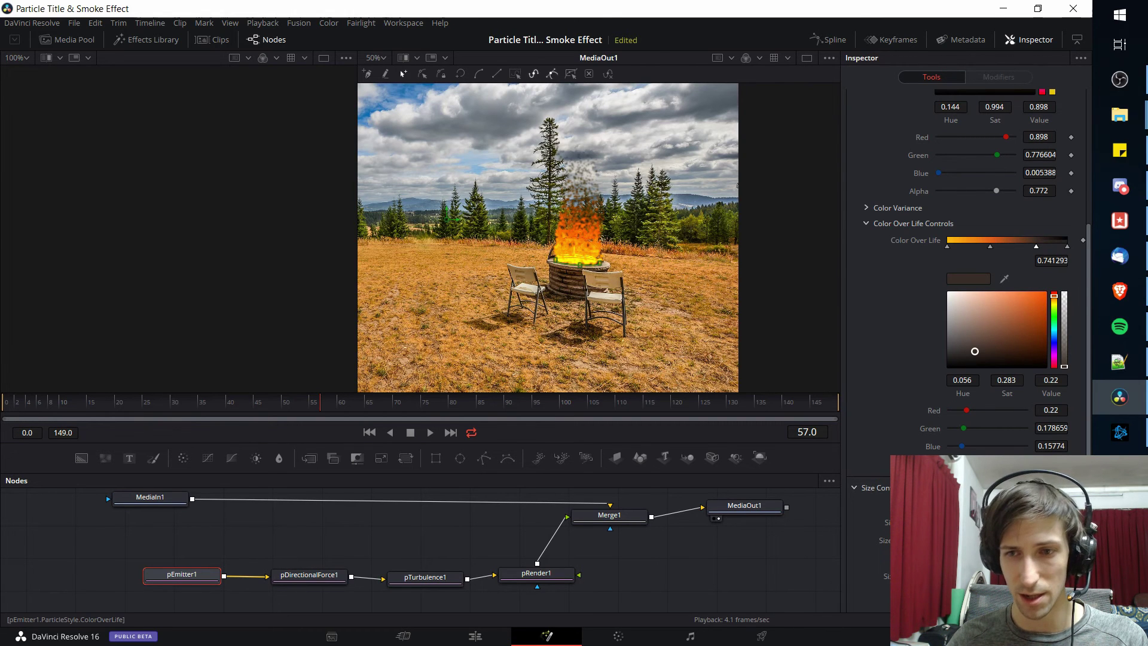
left_click(948, 247)
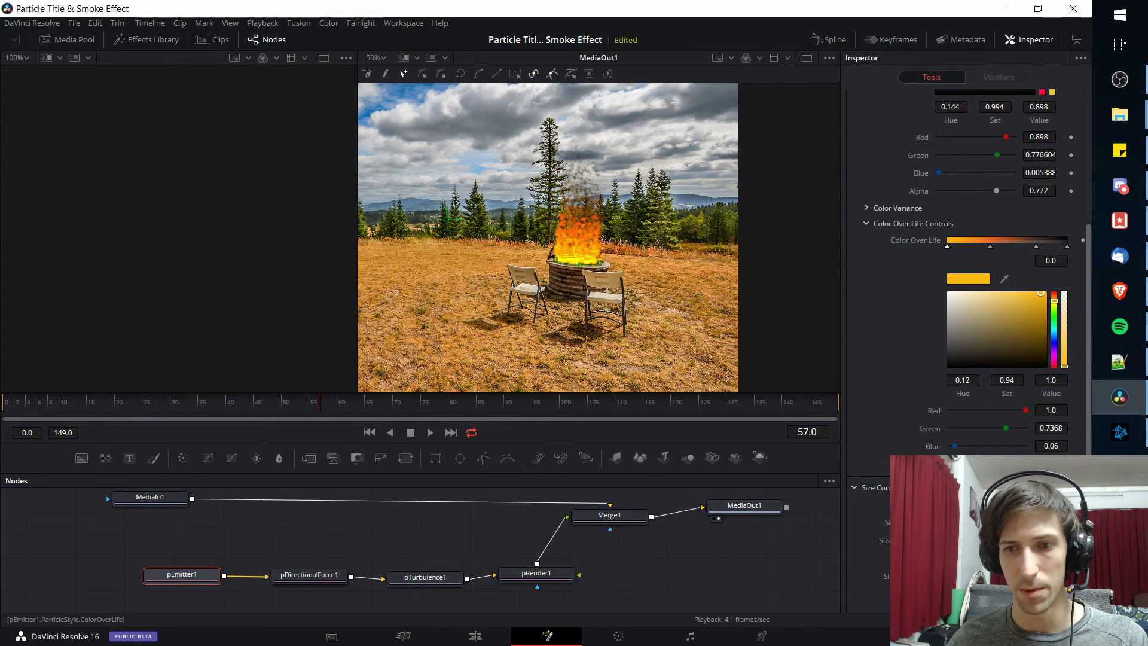
- Scrub the more transparent fire in Fusion, and play and compare both firepit clips on the Edit page
left_click(211, 407)
left_click(338, 401)
left_click_drag(337, 402, 265, 415)
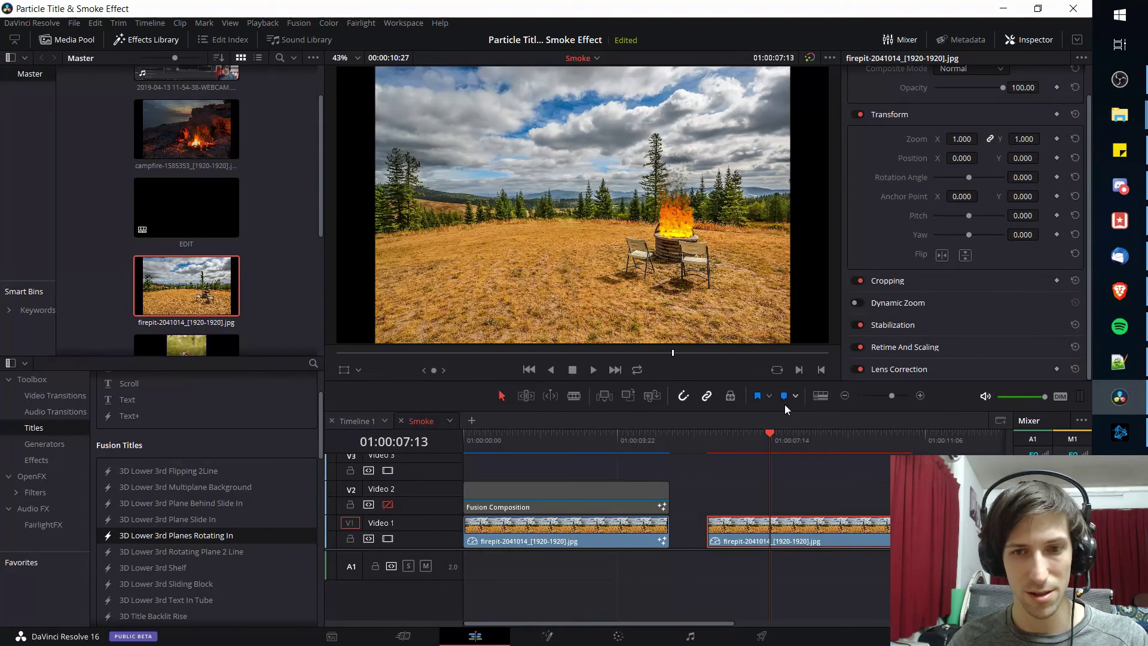
key("space")
left_click(496, 445)
left_click_drag(497, 445, 744, 440)
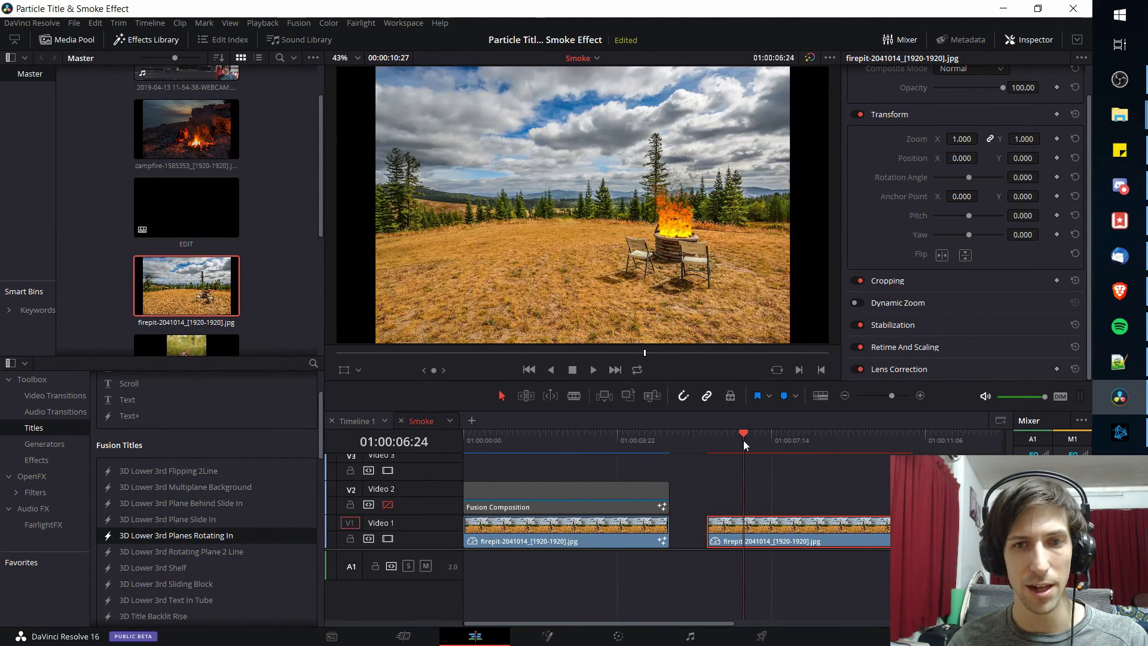
- Return to the Fusion page and set pEmitter1's Position Variance to 0.0
left_click(571, 636)
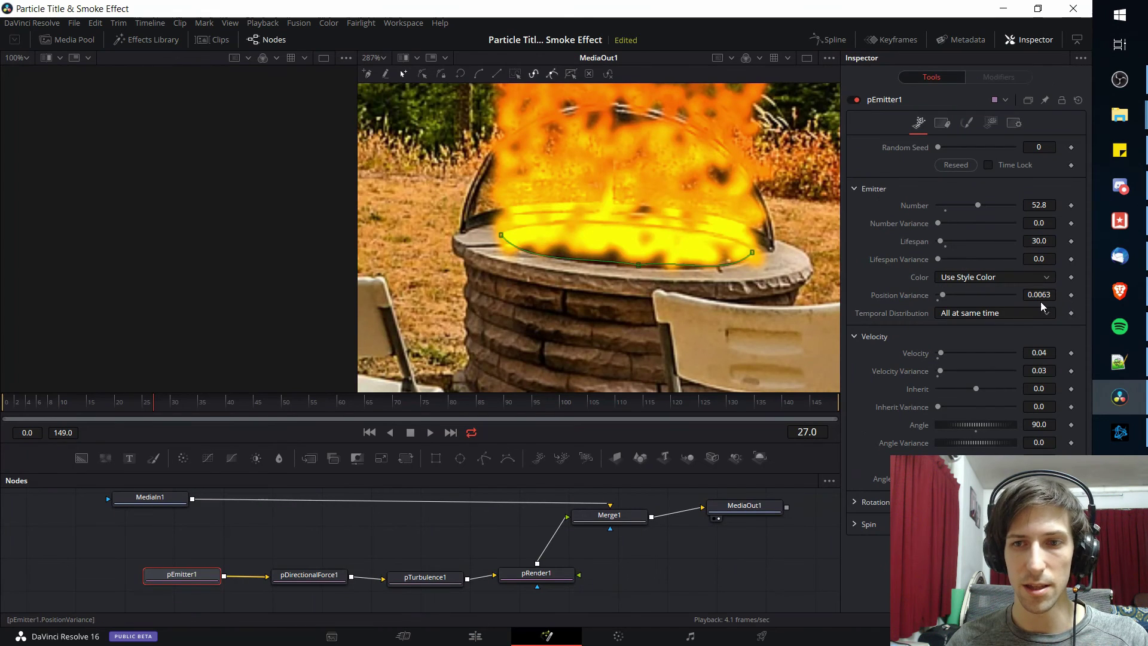
scroll(737, 226, "down", 2)
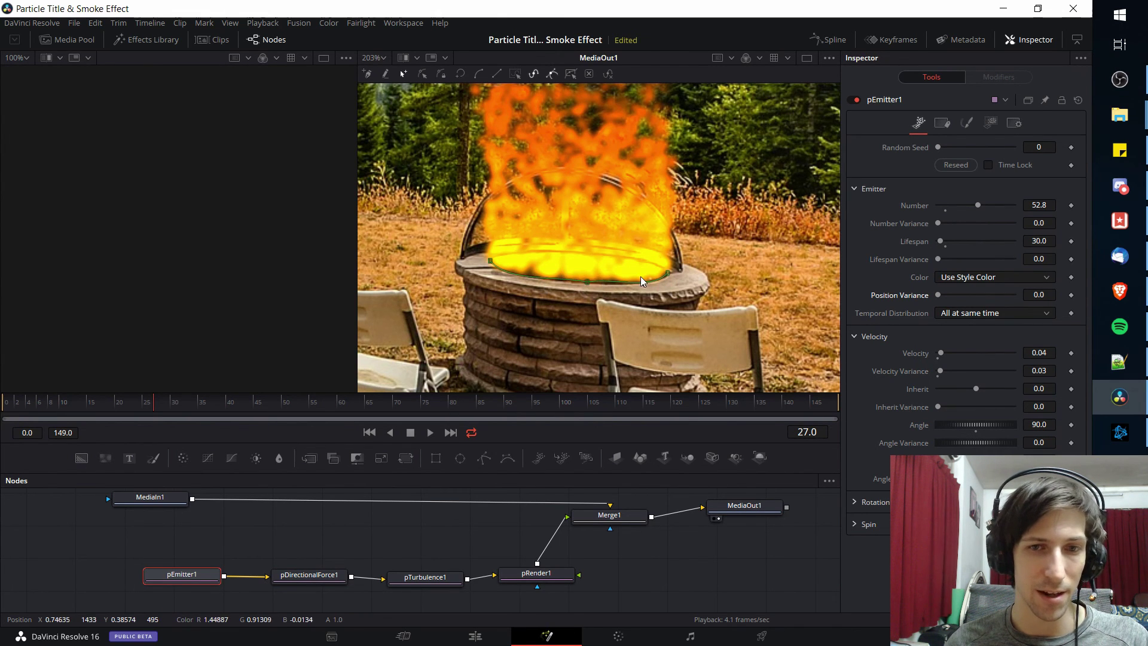
- Add a point on the lower edge of the emitter's region outline and adjust its curve to follow the firepit's stone rim
scroll(616, 290, "up", 2)
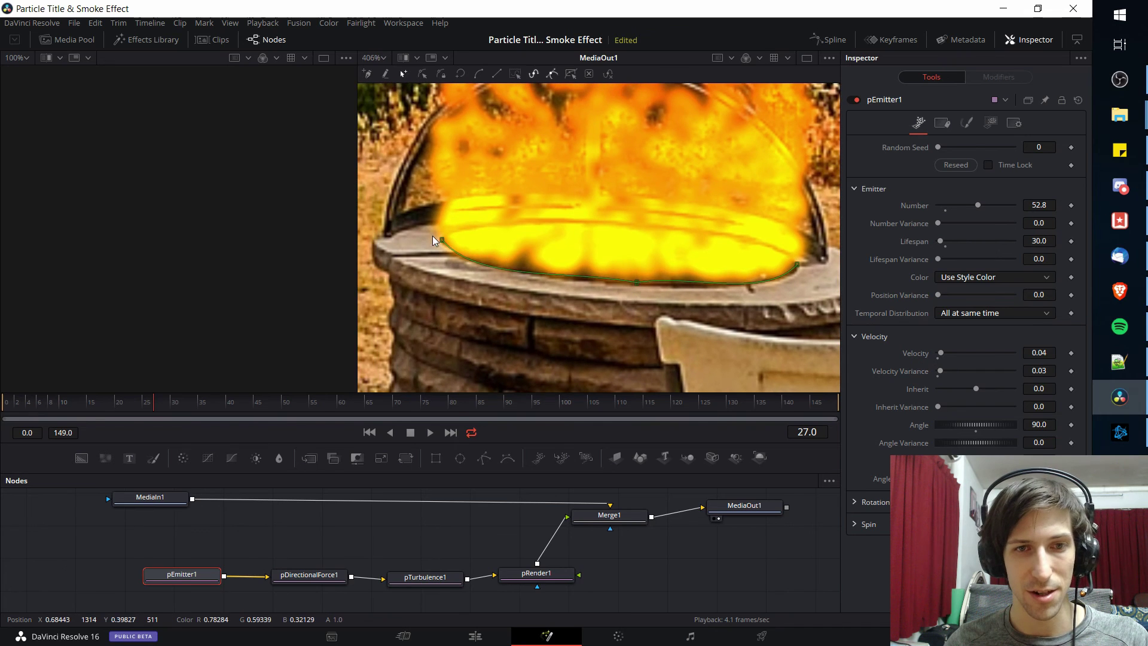
left_click(670, 283)
left_click_drag(672, 282, 671, 286)
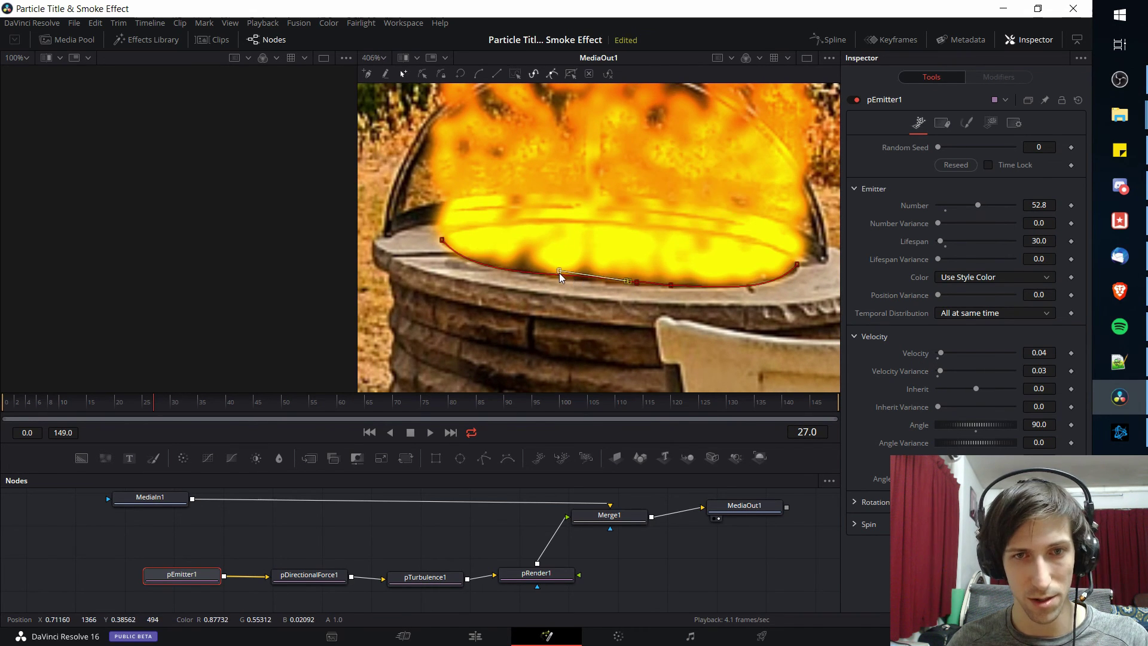
left_click_drag(559, 276, 558, 282)
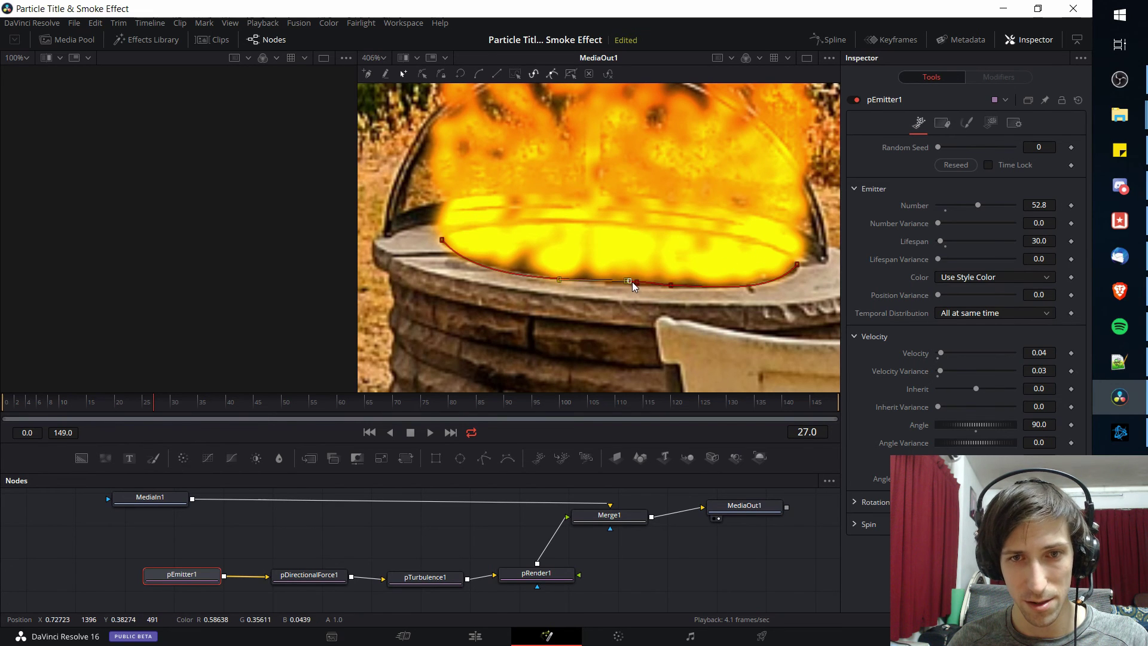
scroll(633, 286, "down", 2)
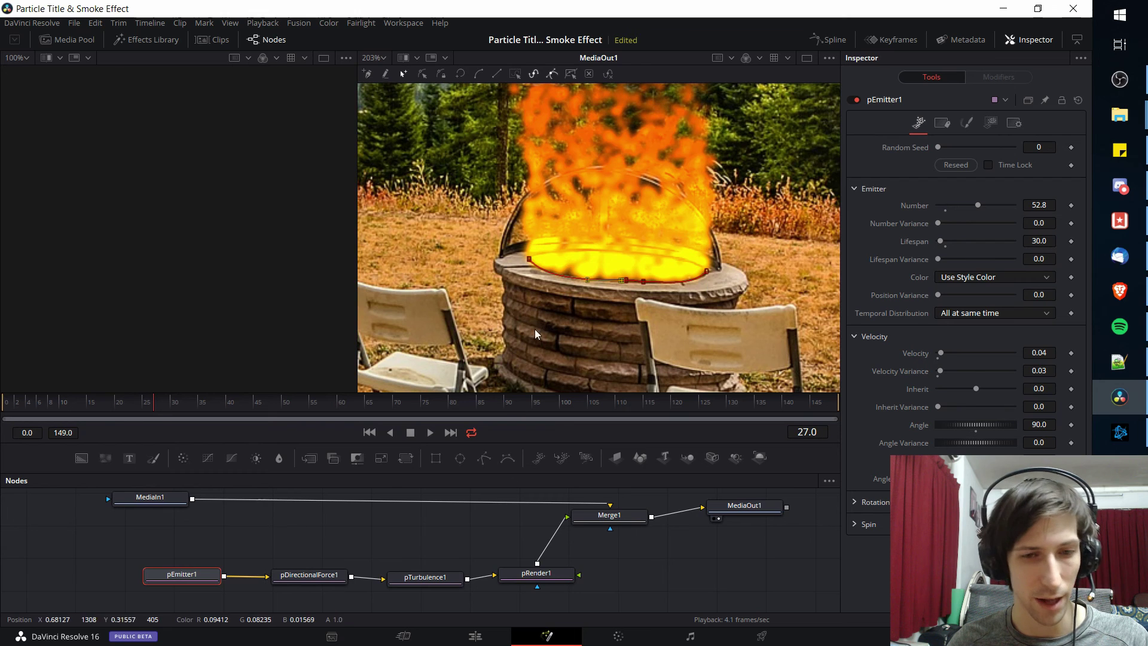
scroll(520, 279, "up", 2)
left_click(540, 239)
left_click_drag(783, 246, 484, 245)
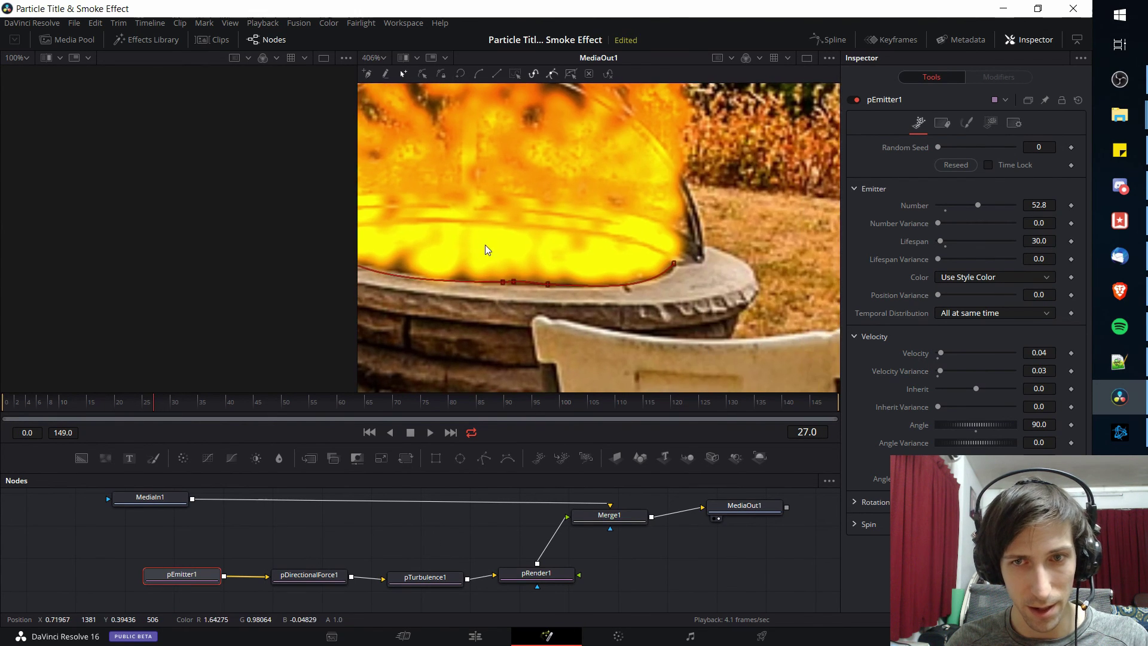
scroll(671, 262, "down", 4)
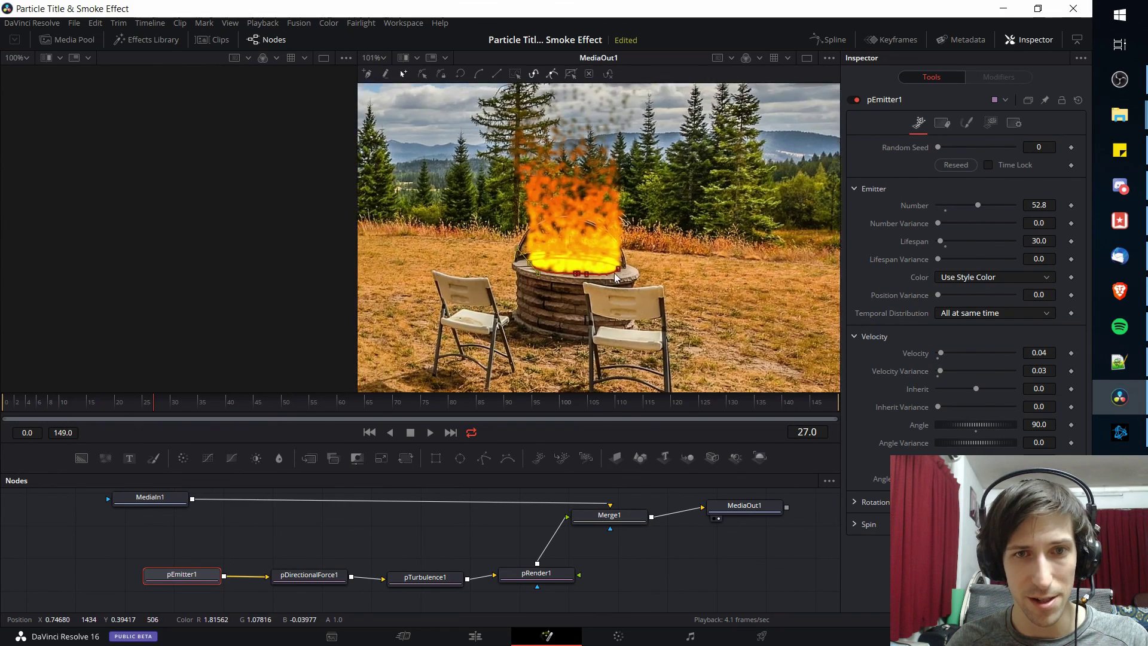
- Switch to the Edit page and play the second firepit clip from its start to review the reshaped fire
key("shift+4")
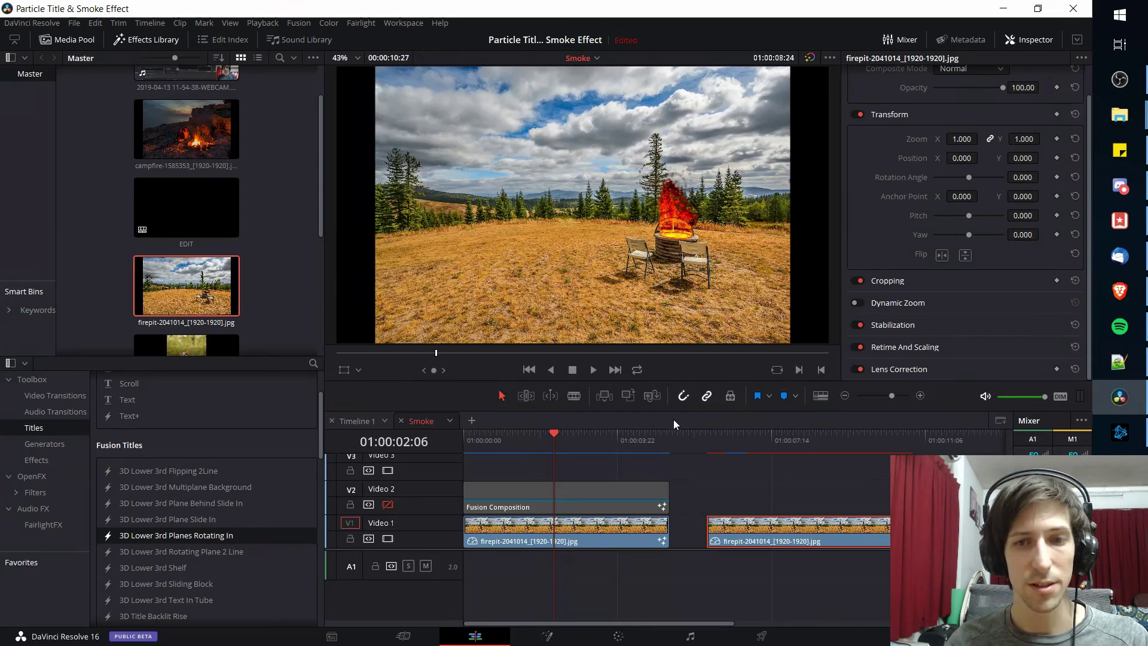
left_click(710, 436)
key("space")
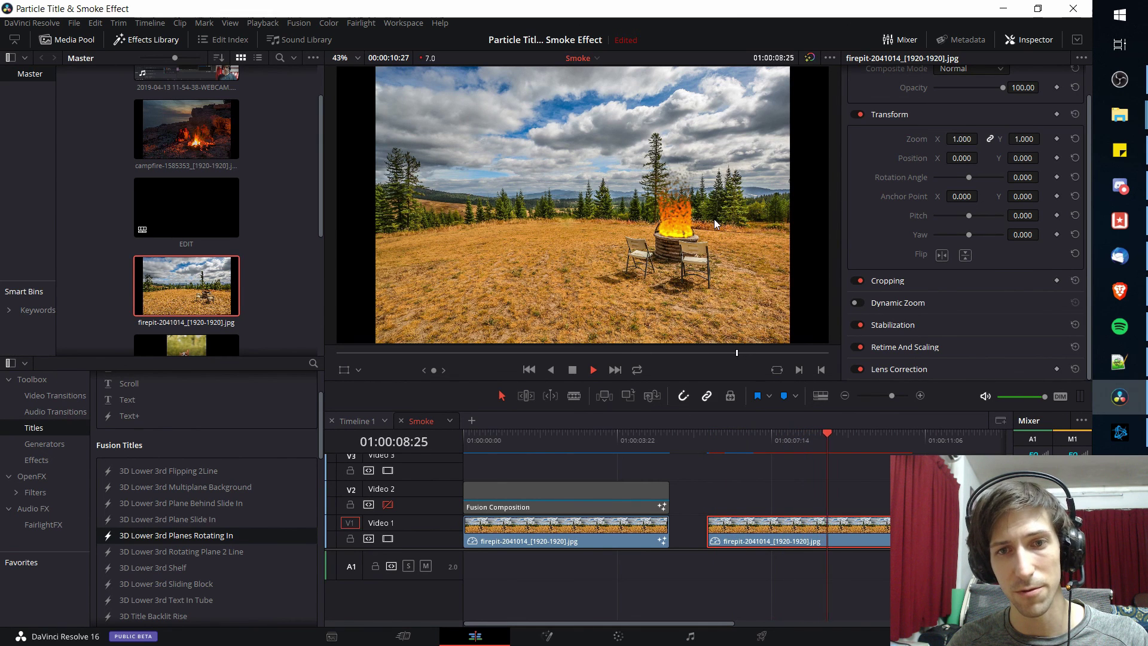
key("space")
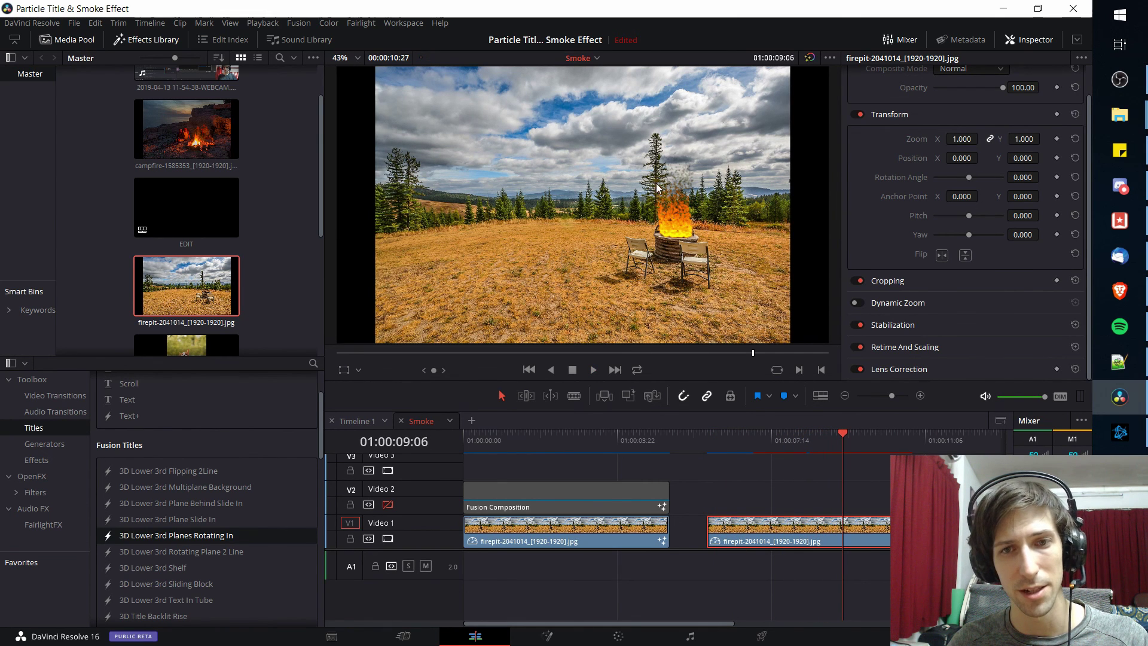
- Examine the wind-blown flame near the end of the first clip, and replay the second clip from its start for comparison
left_click_drag(606, 432, 632, 436)
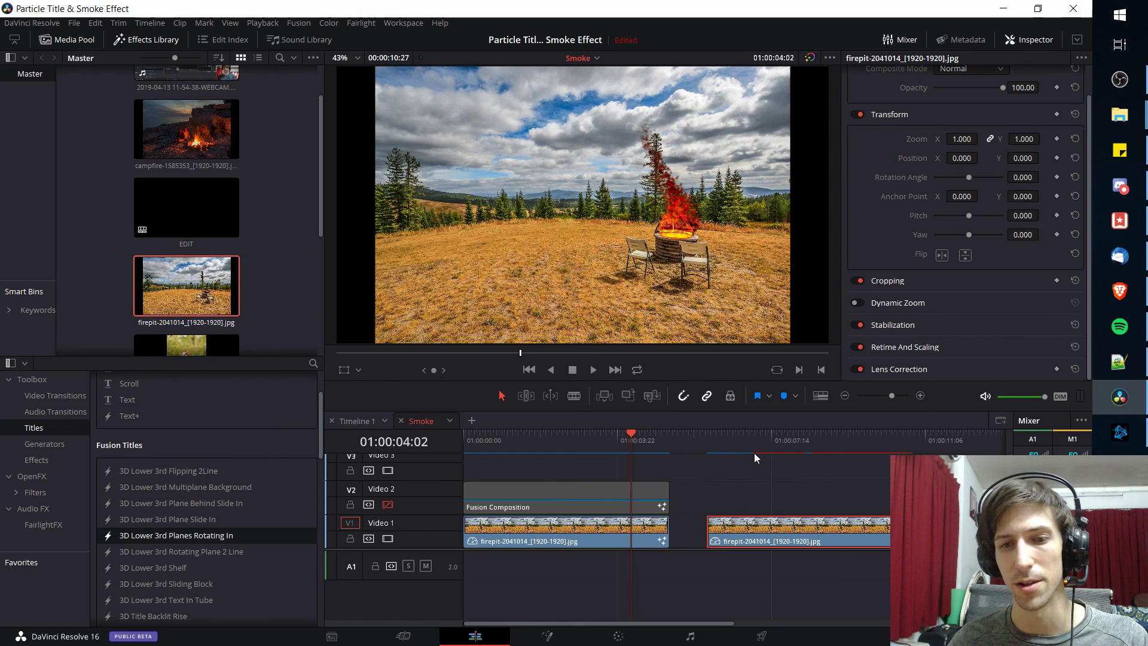
key("Left")
key("Left")
key("Left")
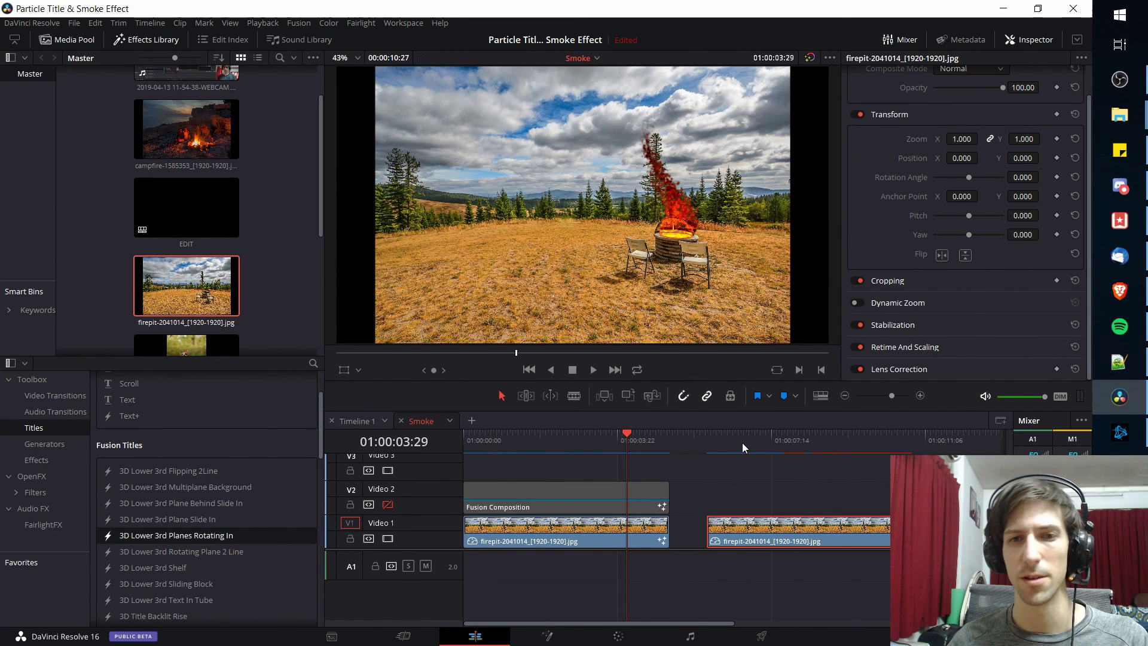
mouse_move(726, 445)
left_mouse_down()
mouse_move(737, 445)
mouse_move(713, 444)
left_mouse_up()
key("space")
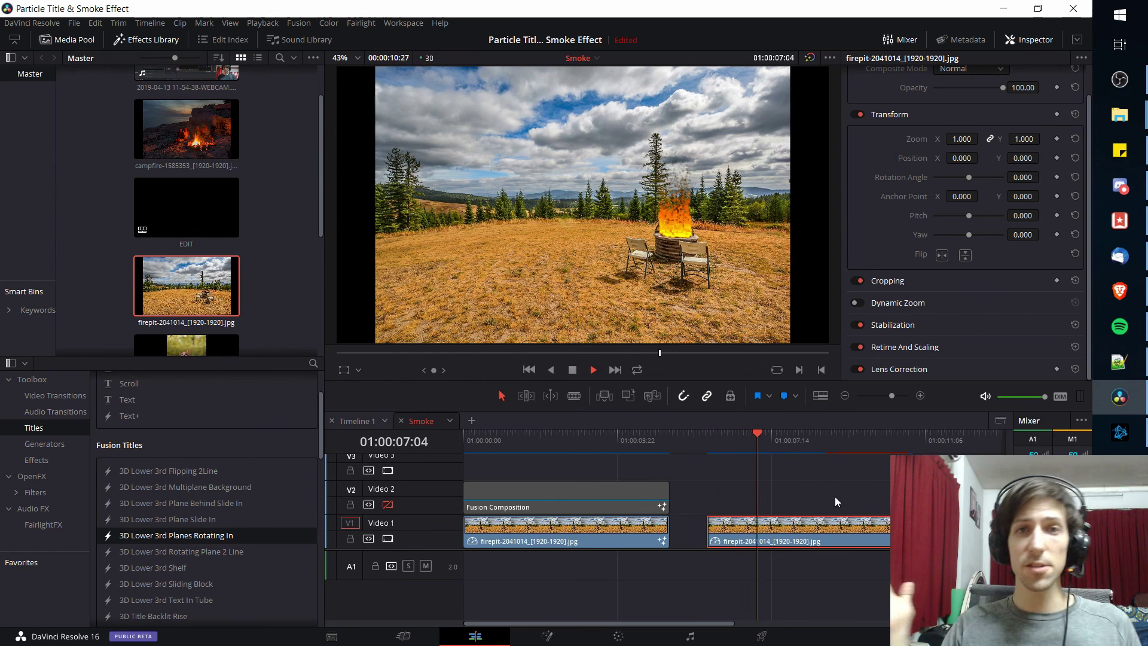